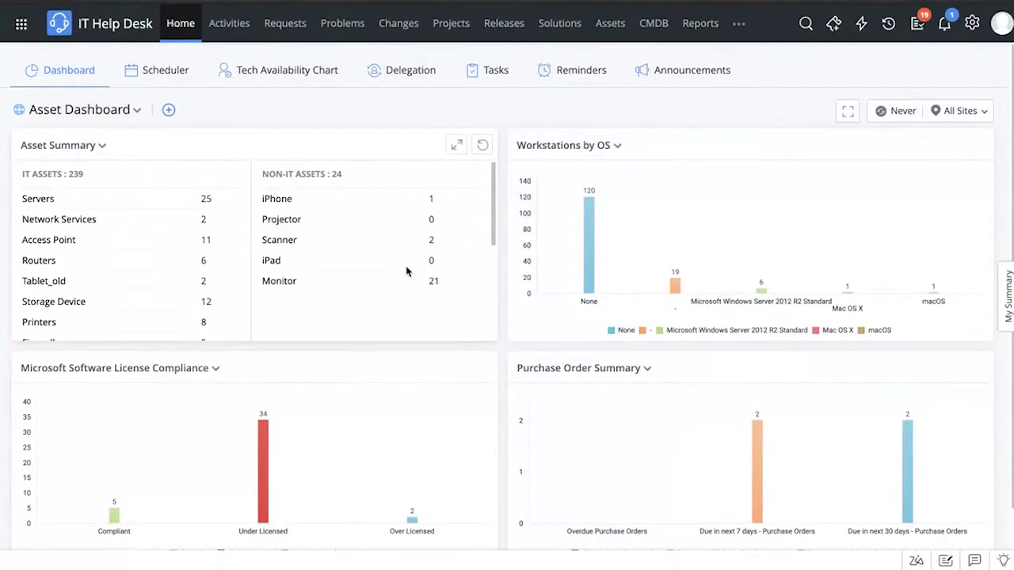
Review the Asset Dashboard's widgets and look through the list of available dashboards
scroll(406, 271, "down", 2)
scroll(407, 272, "up", 2)
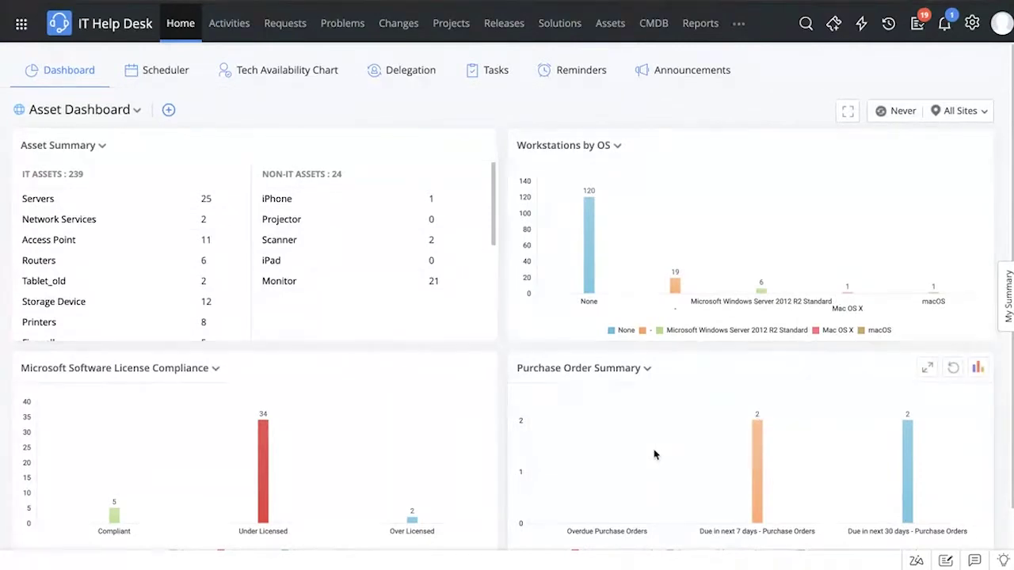
scroll(655, 453, "down", 1)
scroll(654, 453, "up", 1)
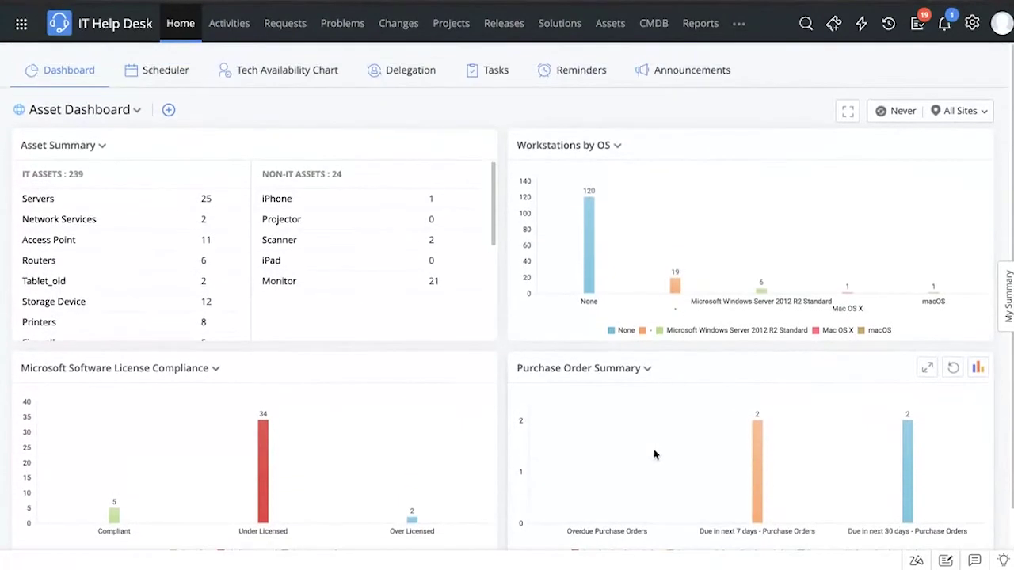
left_click(134, 110)
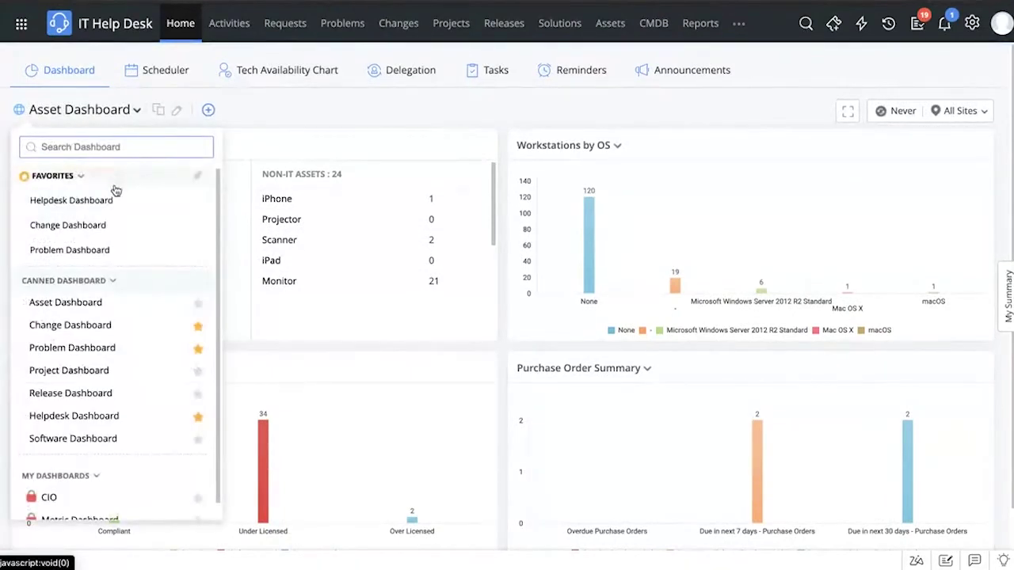
scroll(111, 359, "down", 1)
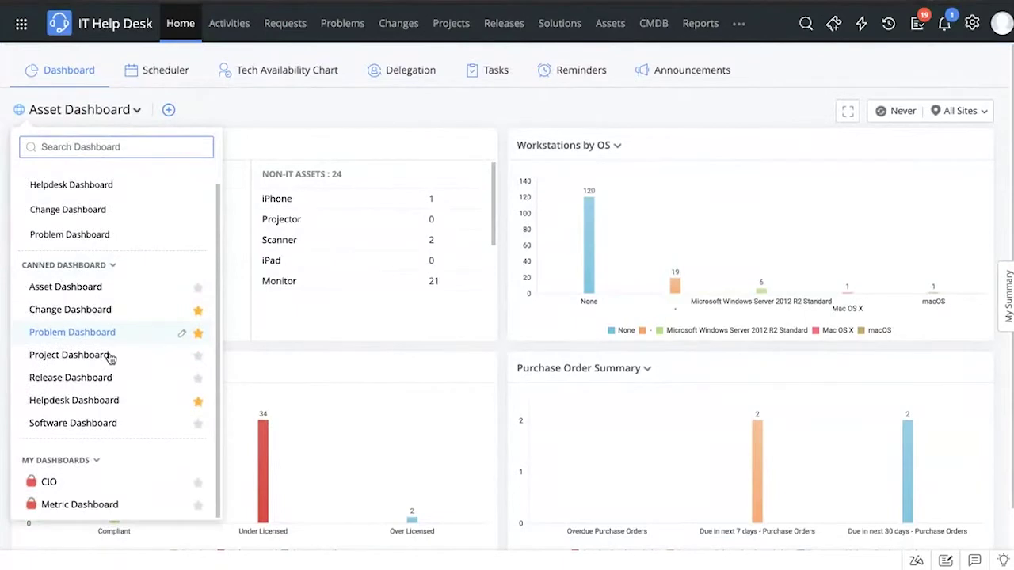
left_click(199, 113)
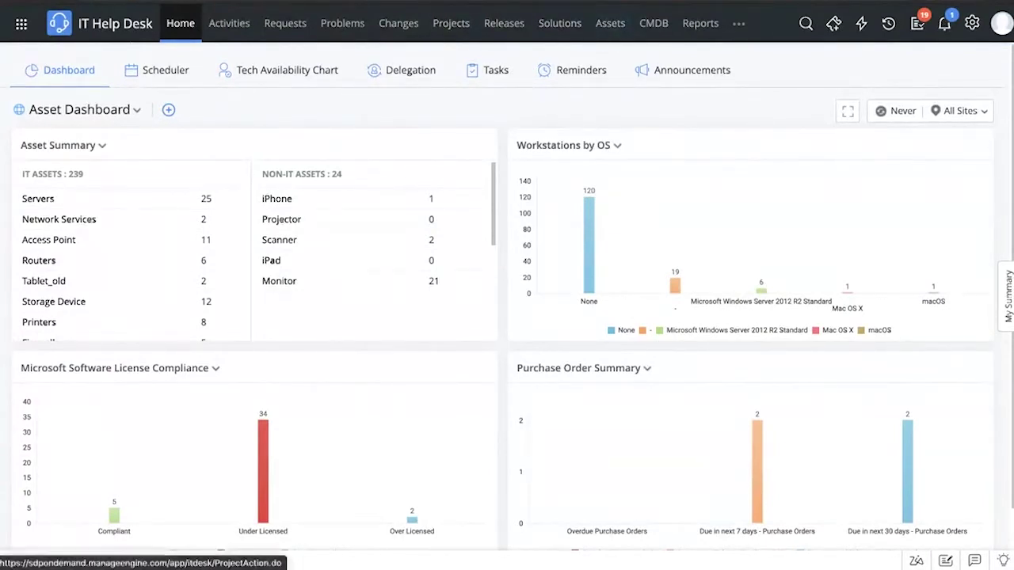
Open the Assets module, view the overview of IT asset types, and list the workstations
left_click(972, 23)
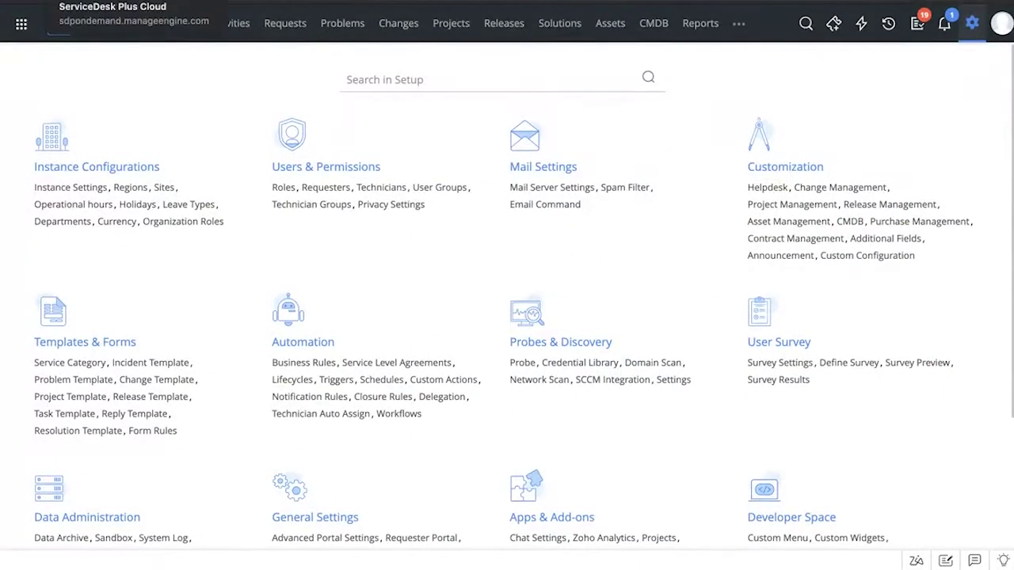
left_click(180, 24)
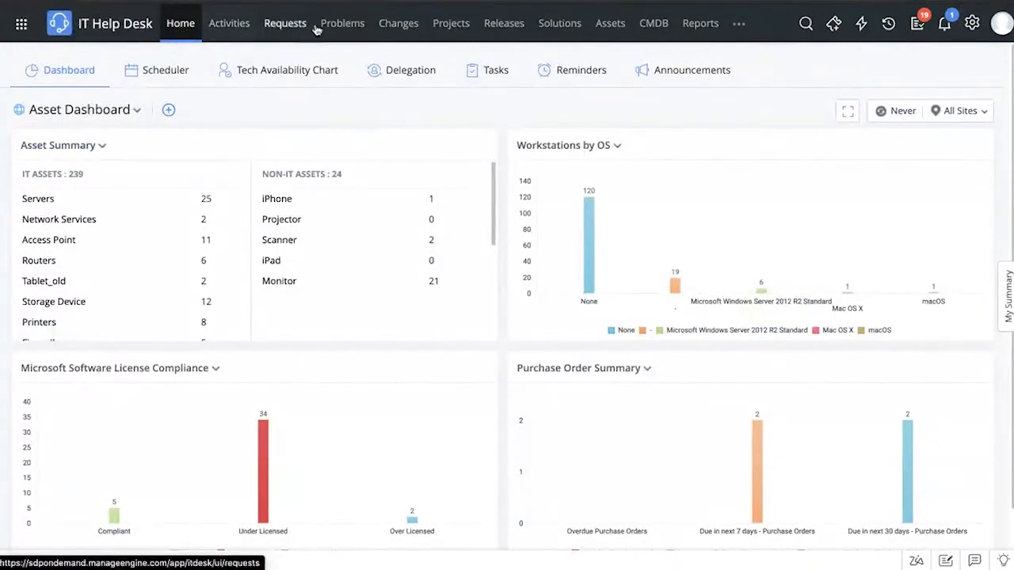
left_click(612, 25)
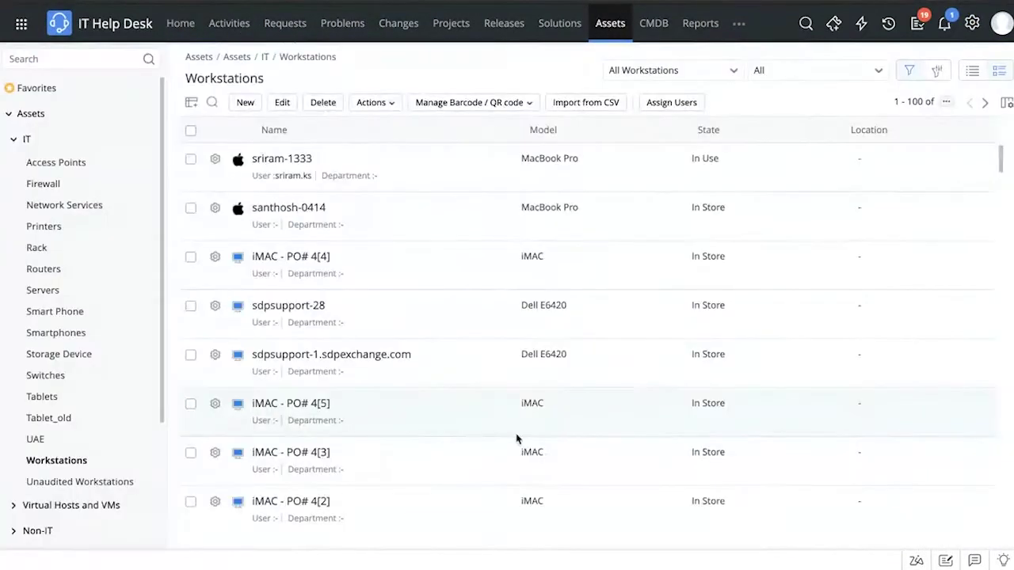
left_click(57, 141)
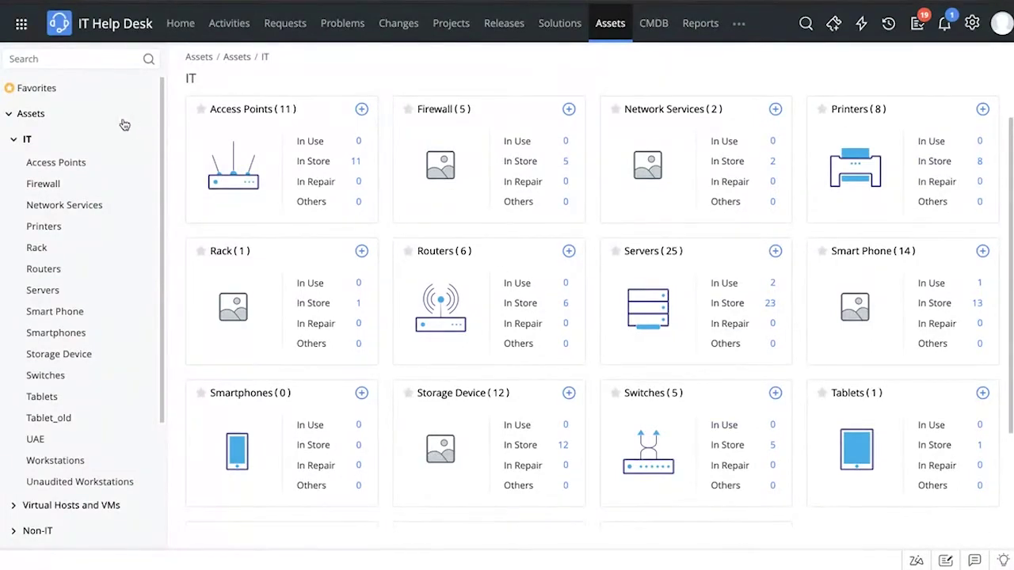
left_click(60, 462)
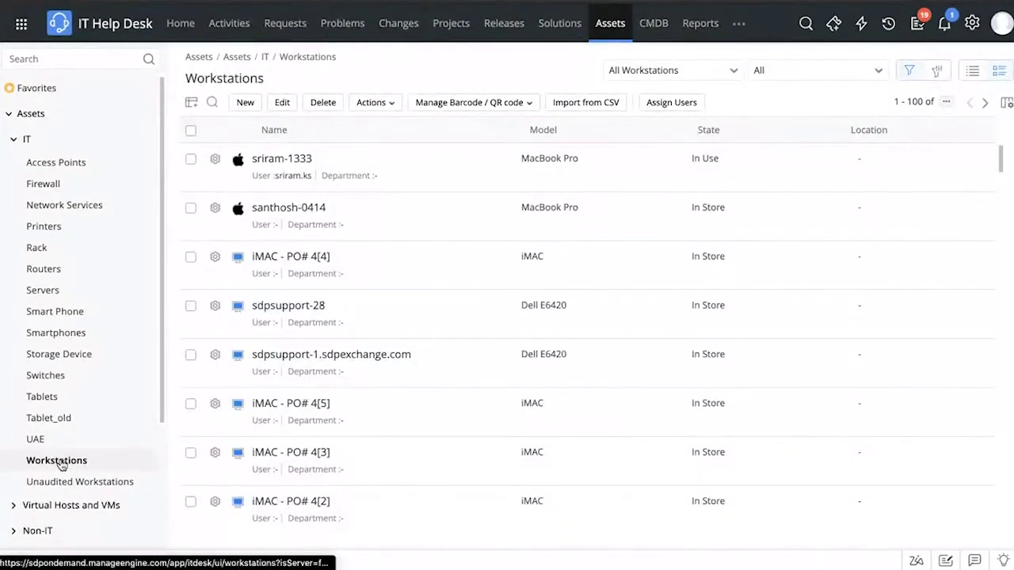
Examine every section of a blank new workstation form, from computer to additional asset details, and return to the workstation list
left_click(250, 109)
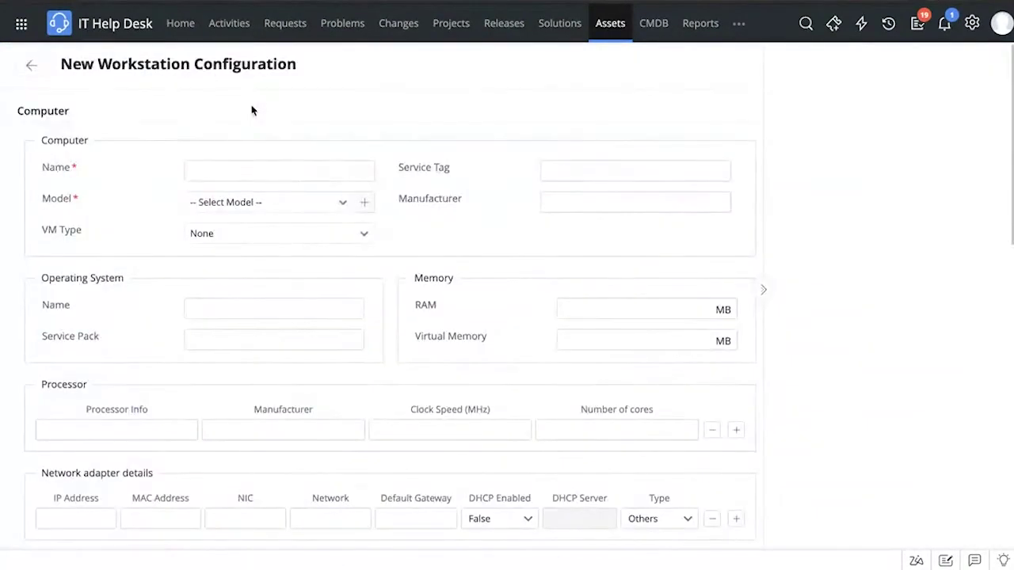
scroll(195, 229, "down", 1)
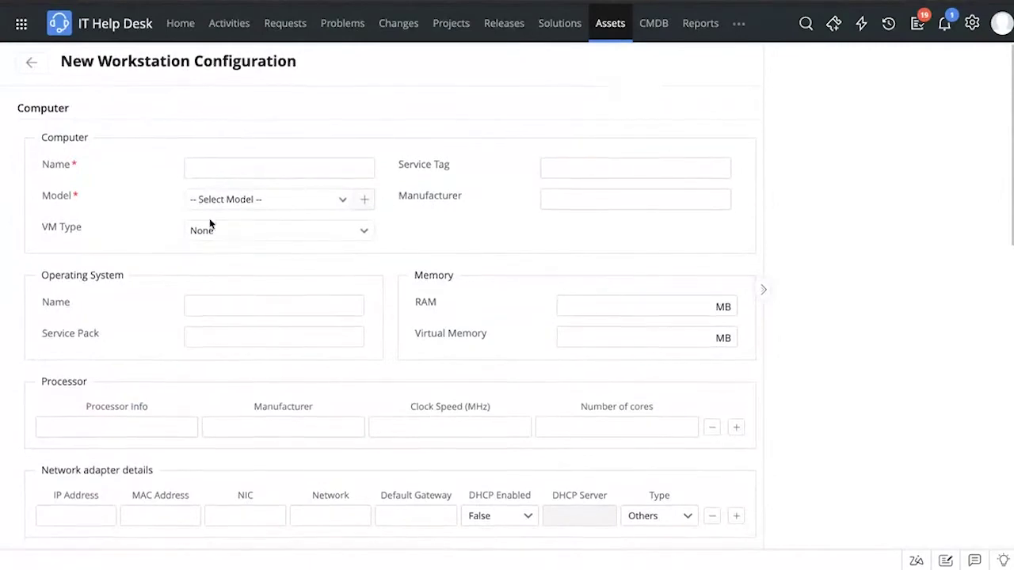
scroll(313, 229, "down", 2)
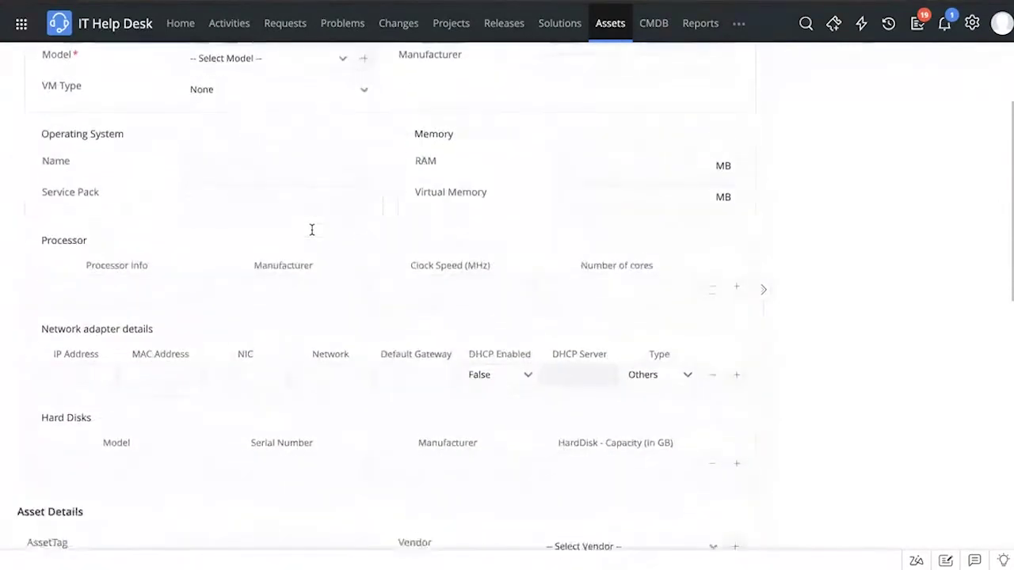
scroll(312, 230, "down", 1)
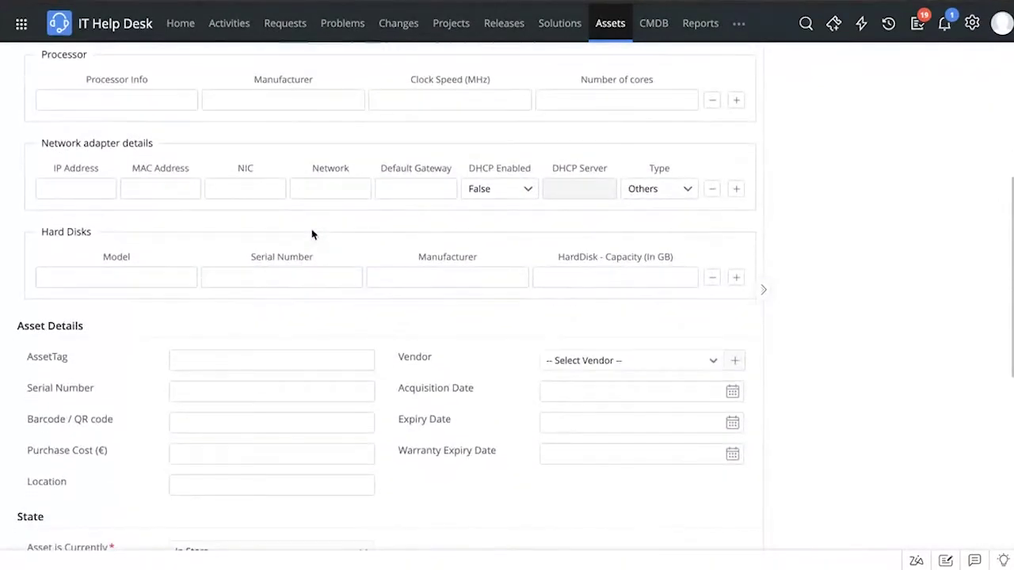
scroll(149, 331, "down", 2)
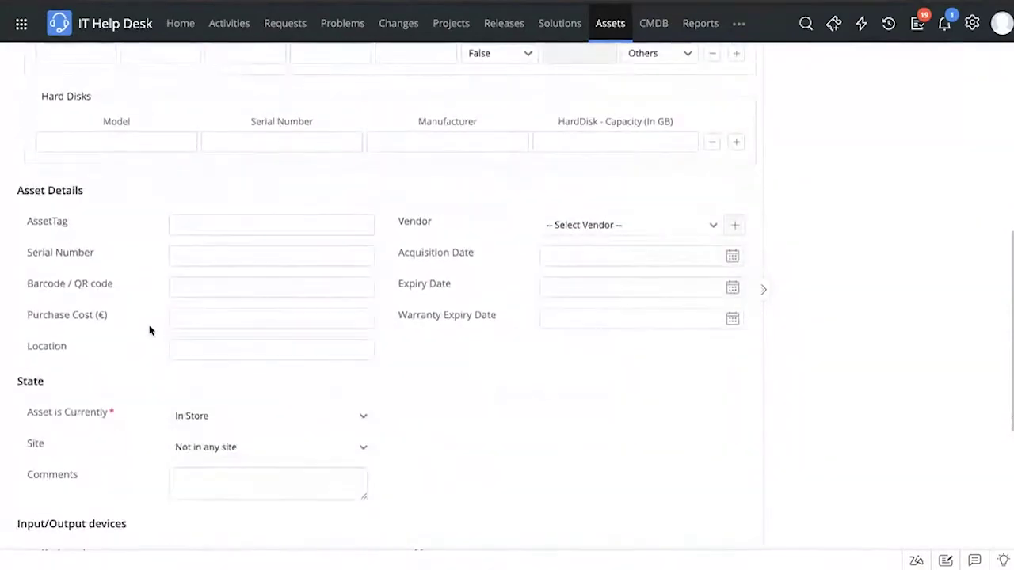
scroll(150, 331, "up", 1)
scroll(150, 330, "down", 4)
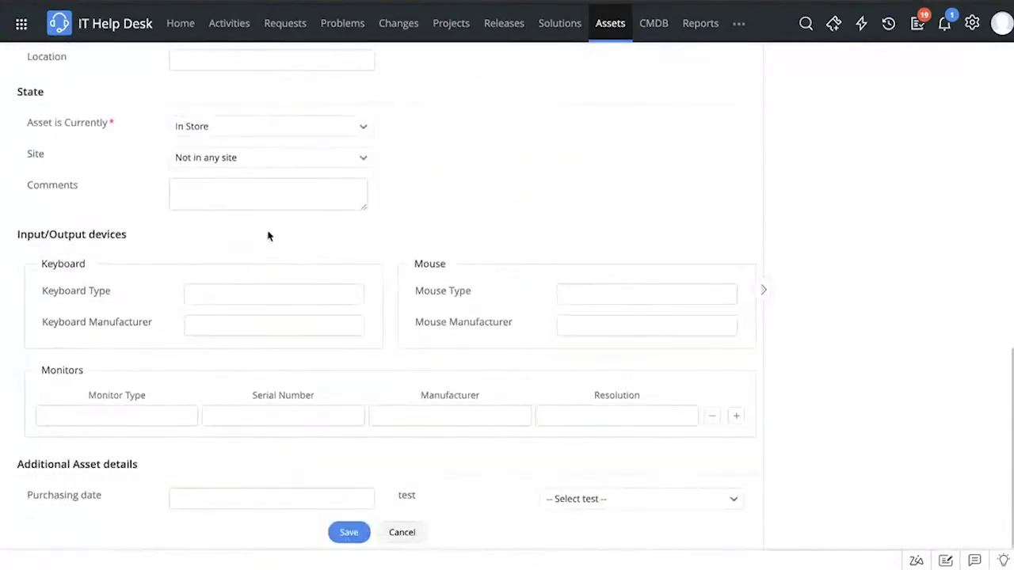
scroll(455, 344, "up", 8)
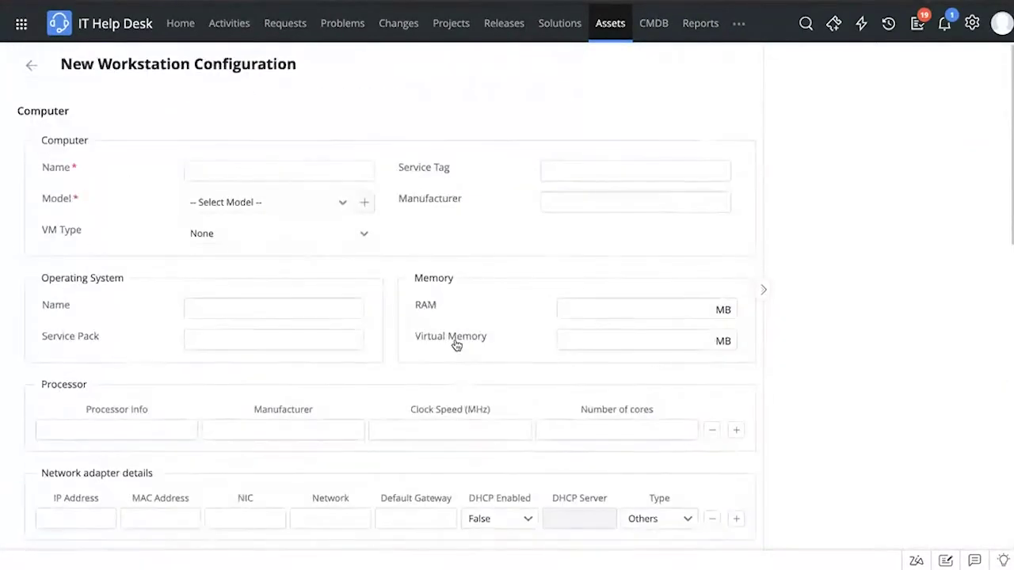
left_click(47, 69)
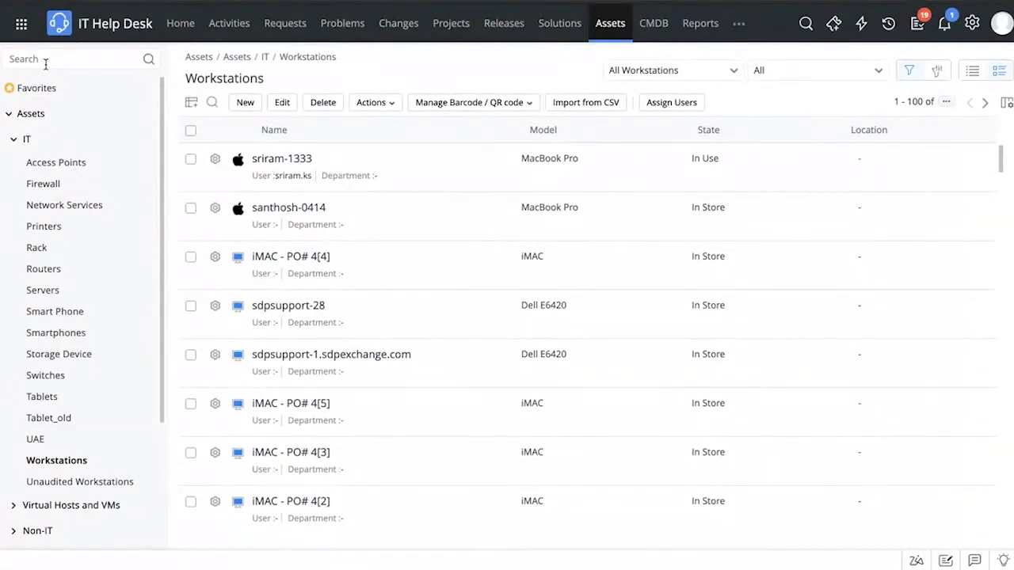
Go to the Probe page under Probes & Discovery in Setup, review the Add Probe form, and cancel it
left_click(568, 107)
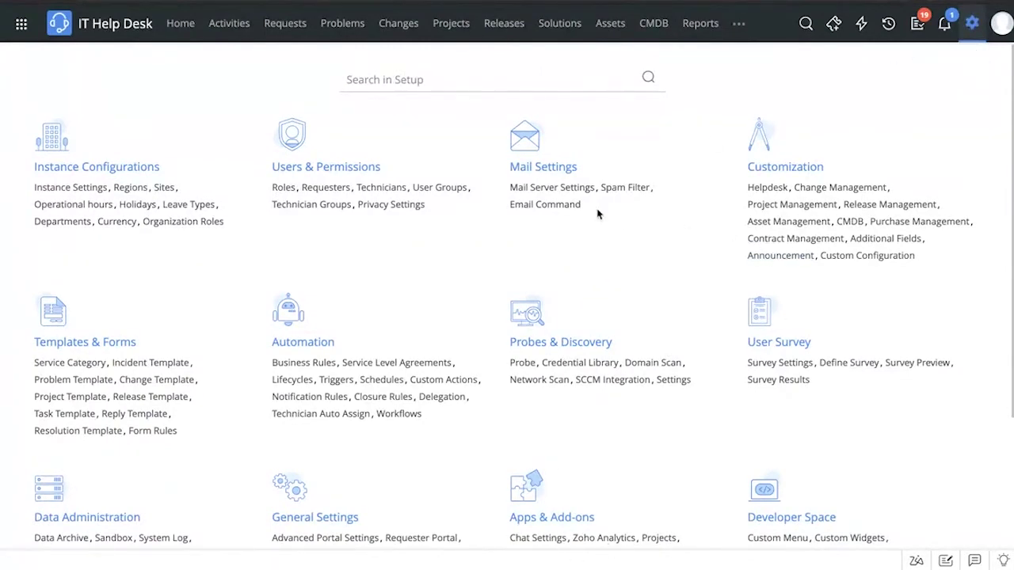
left_click(561, 343)
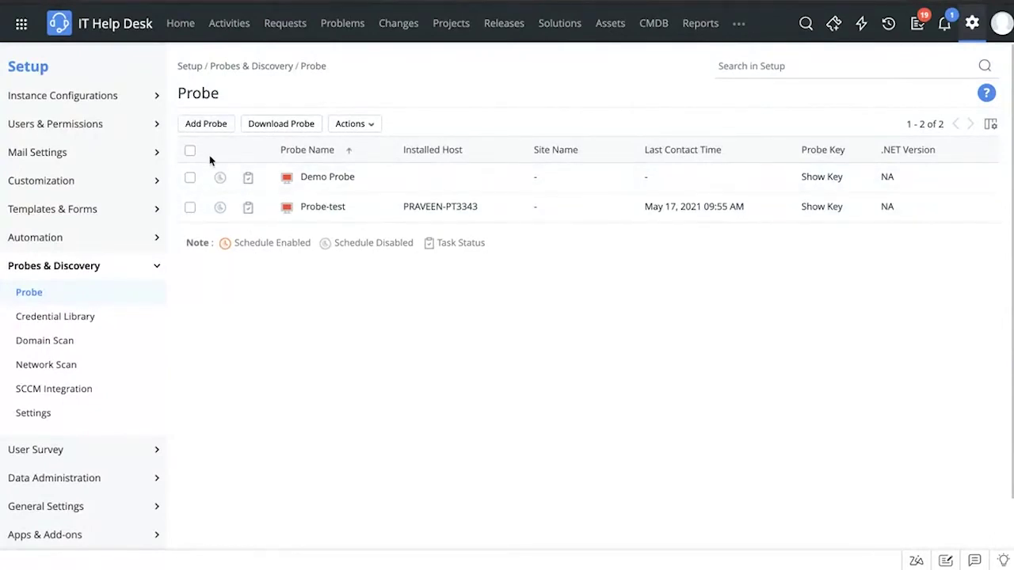
left_click(205, 123)
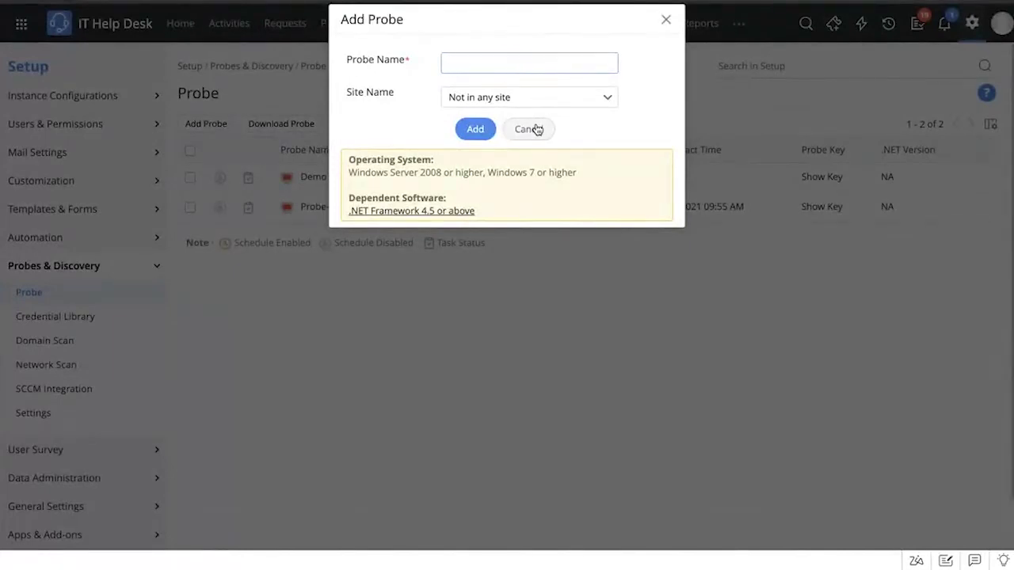
left_click(530, 129)
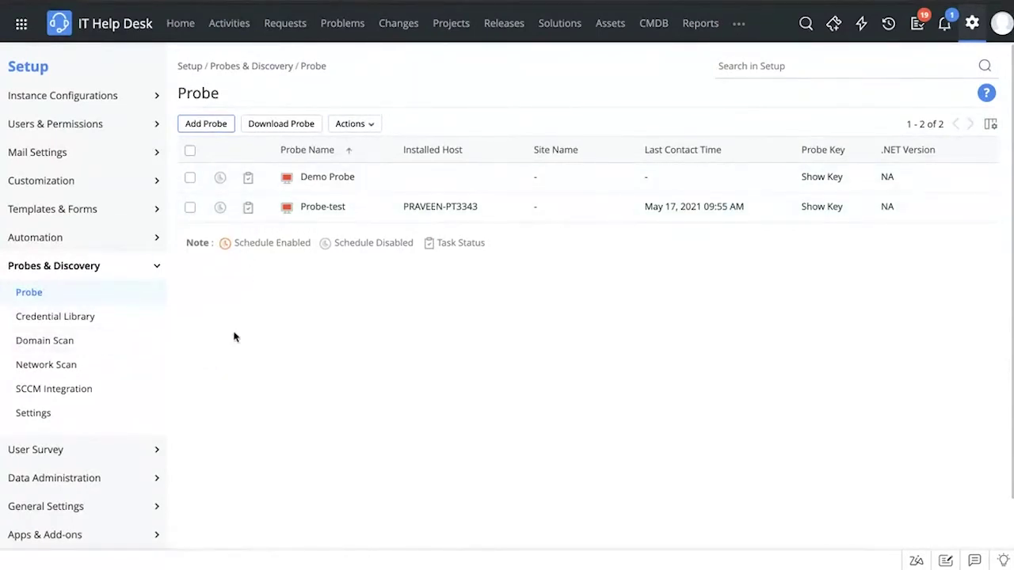
Open the Domain Scan page, review the fields of the New Domain form, and cancel it
left_click(71, 342)
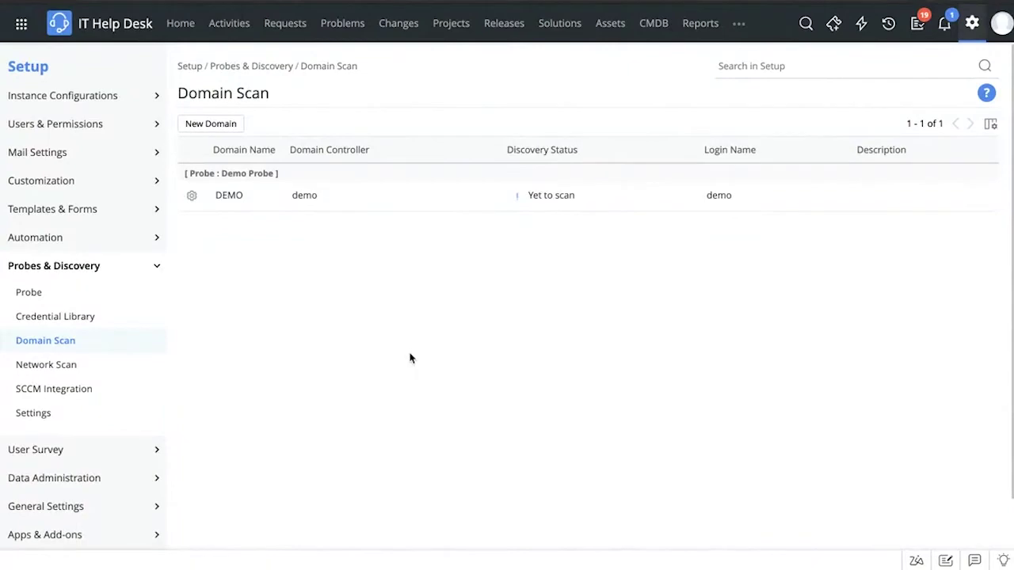
left_click(228, 127)
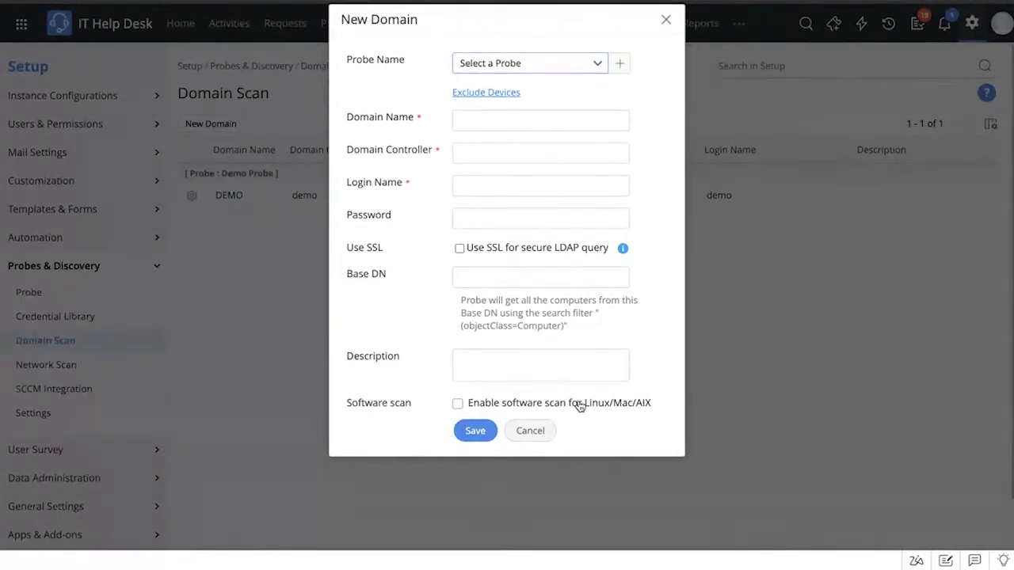
left_click(536, 437)
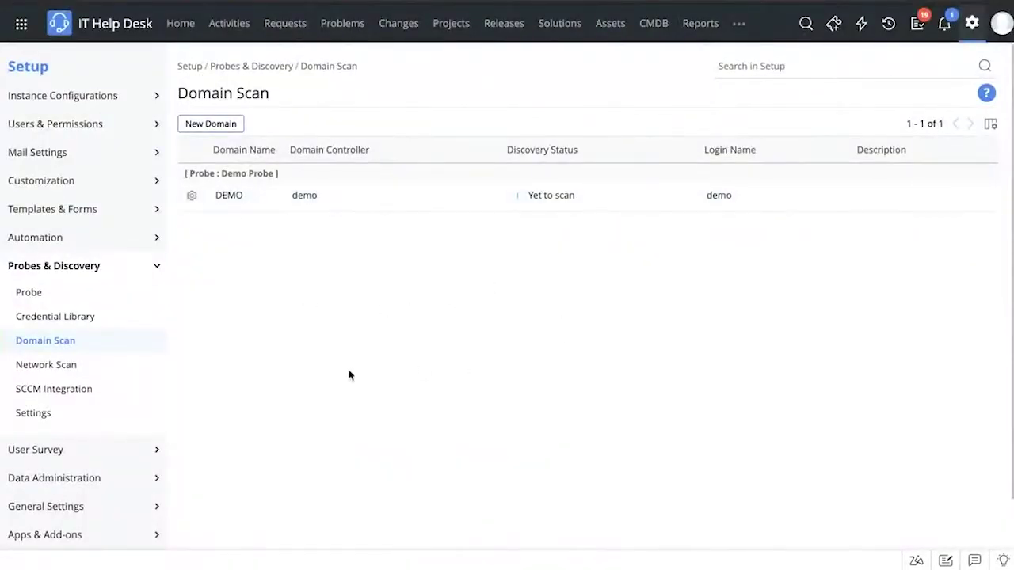
Open a new network scan form, switch the network address to Range, and view the selectable Windows credentials
left_click(109, 369)
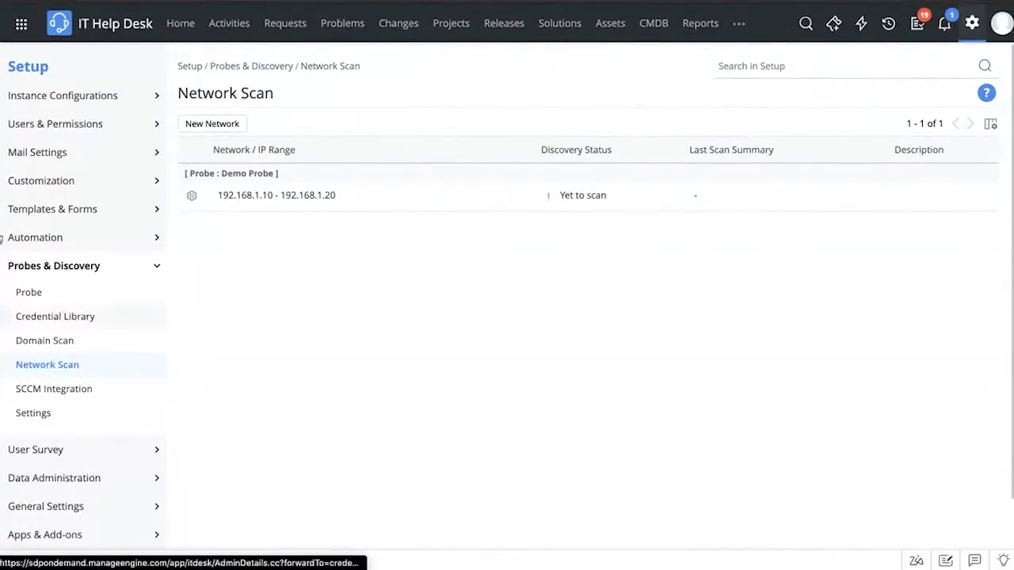
left_click(240, 125)
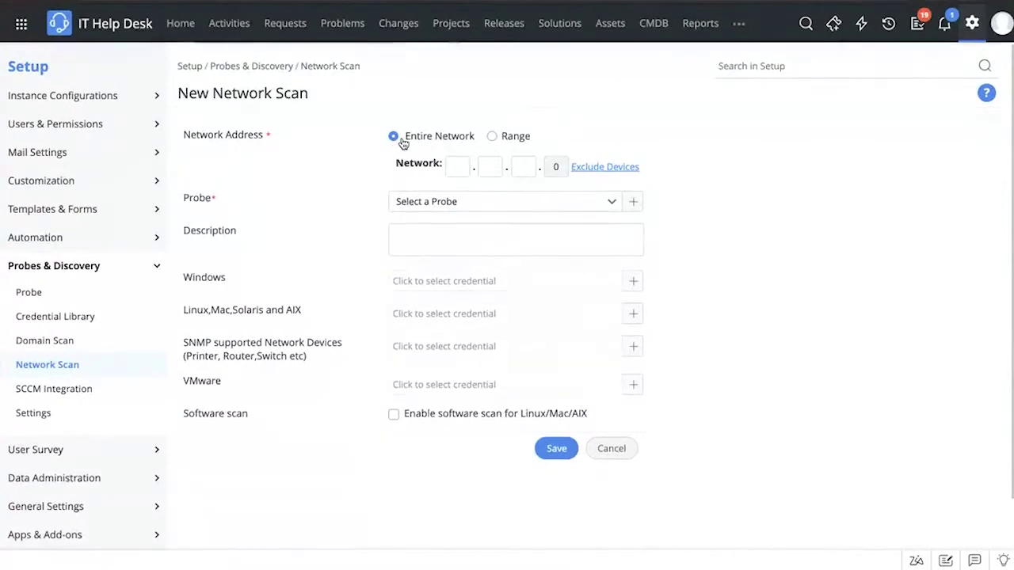
left_click(508, 140)
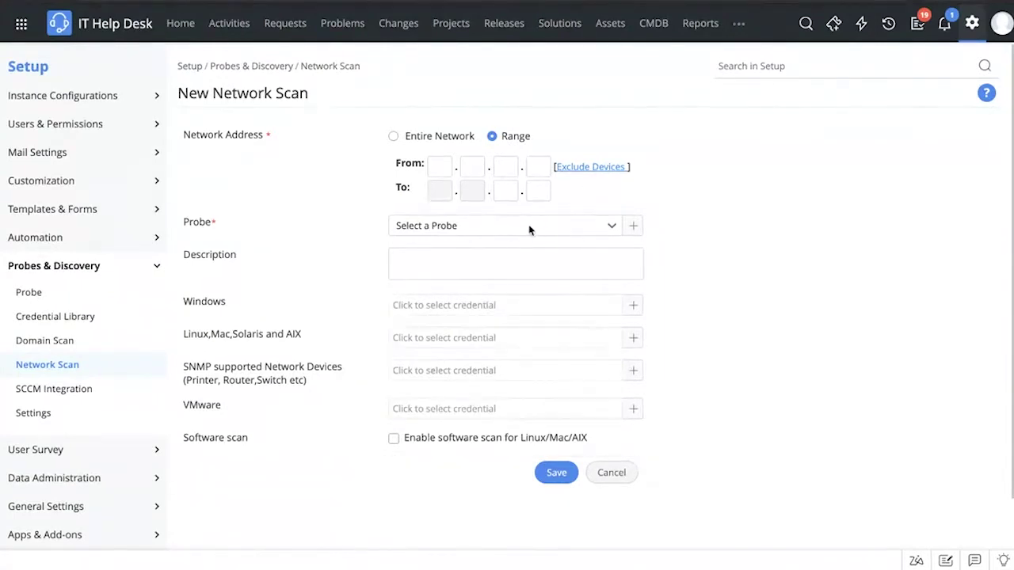
scroll(530, 229, "down", 1)
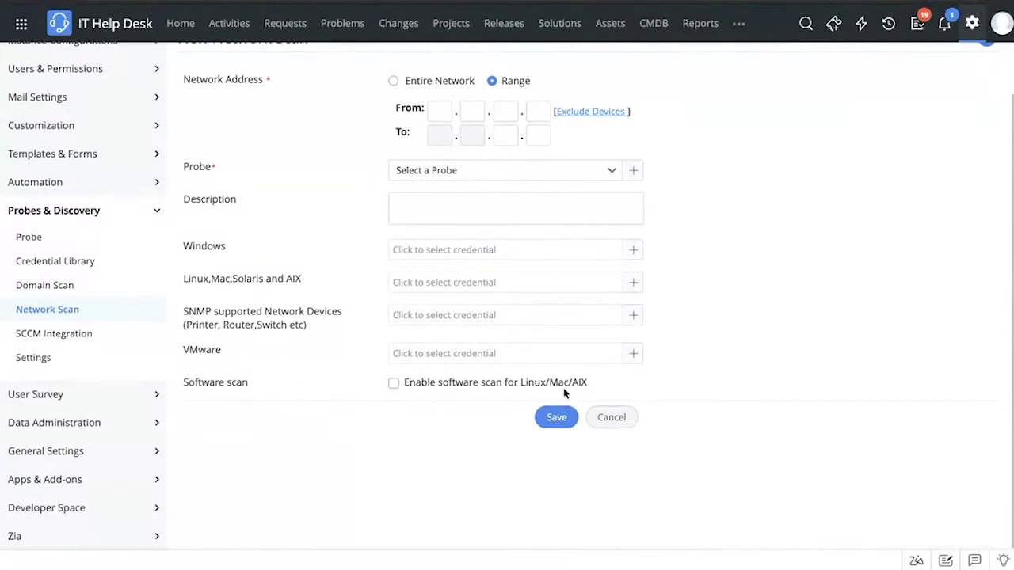
left_click(466, 250)
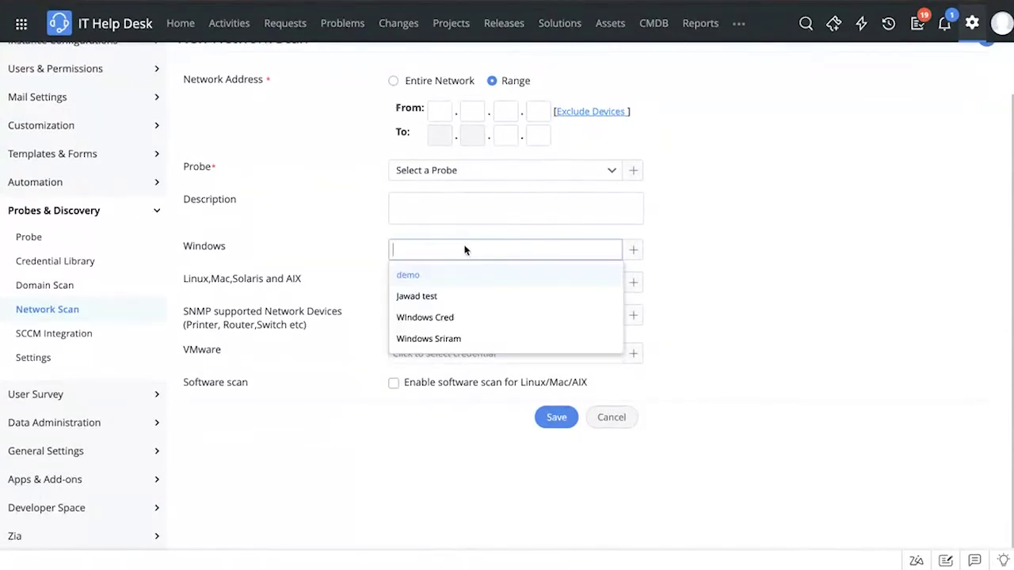
left_click(758, 251)
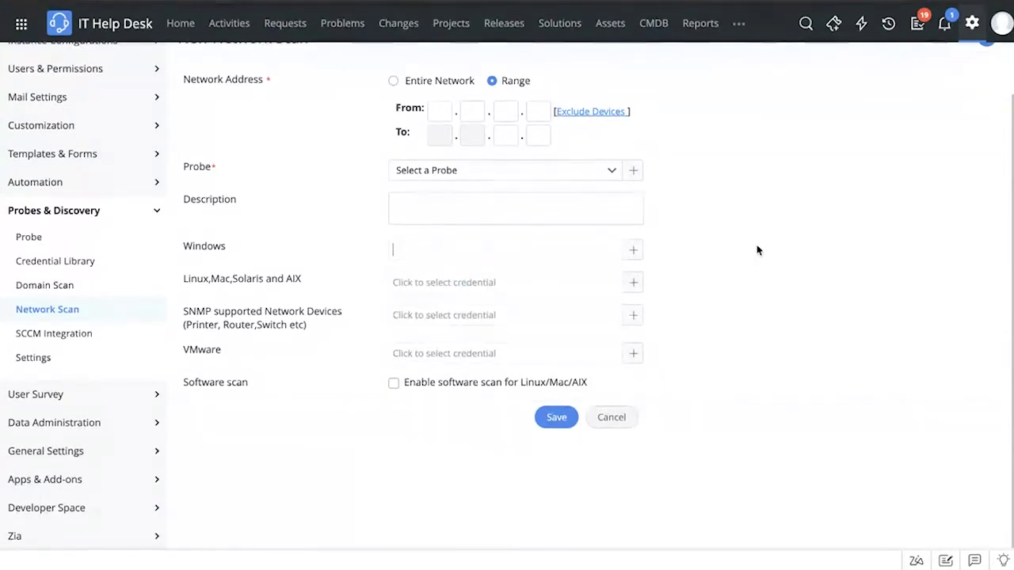
scroll(757, 250, "up", 1)
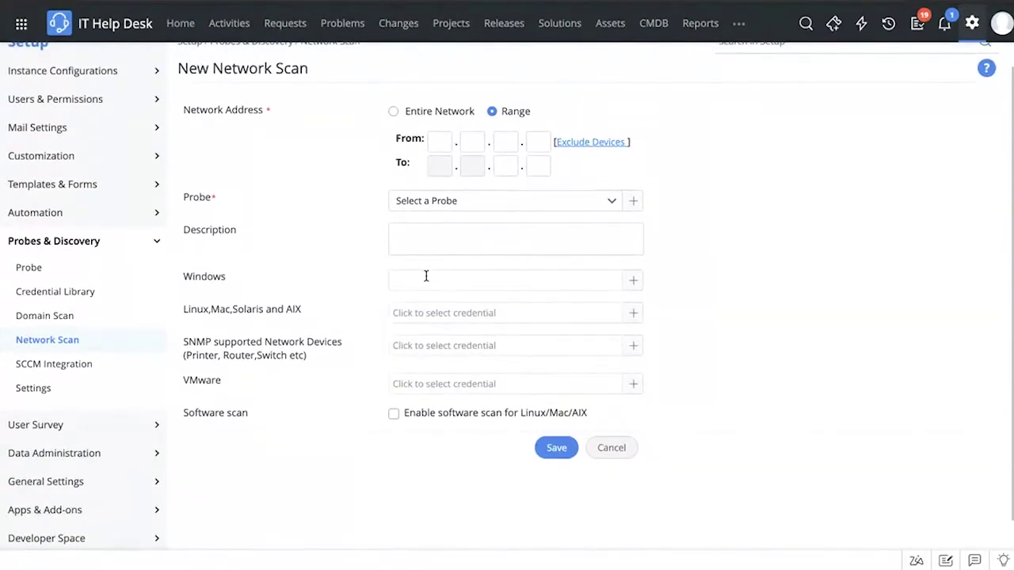
left_click(335, 262)
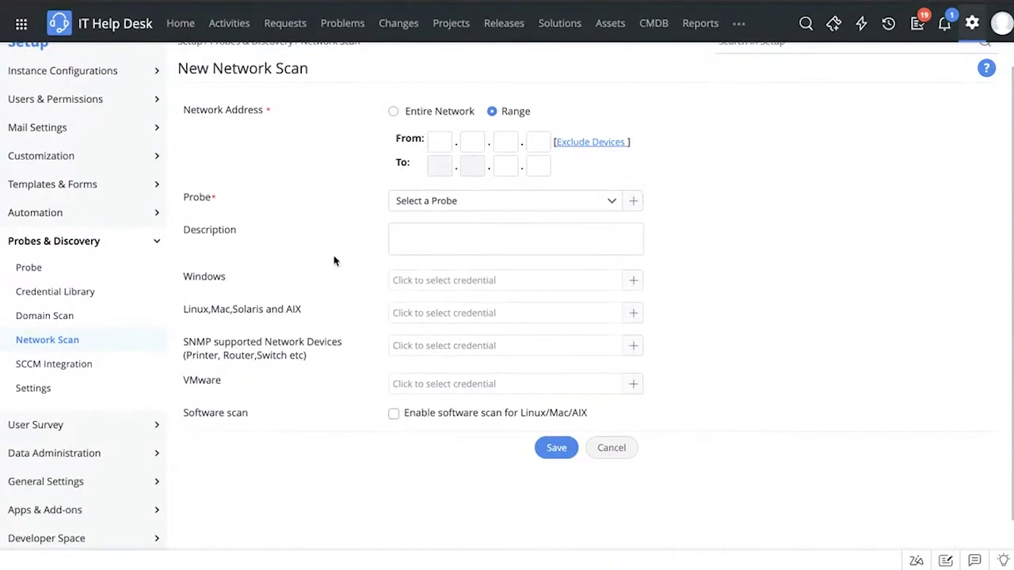
View the Credential Library and the SCCM Integration page under Probes & Discovery
left_click(72, 292)
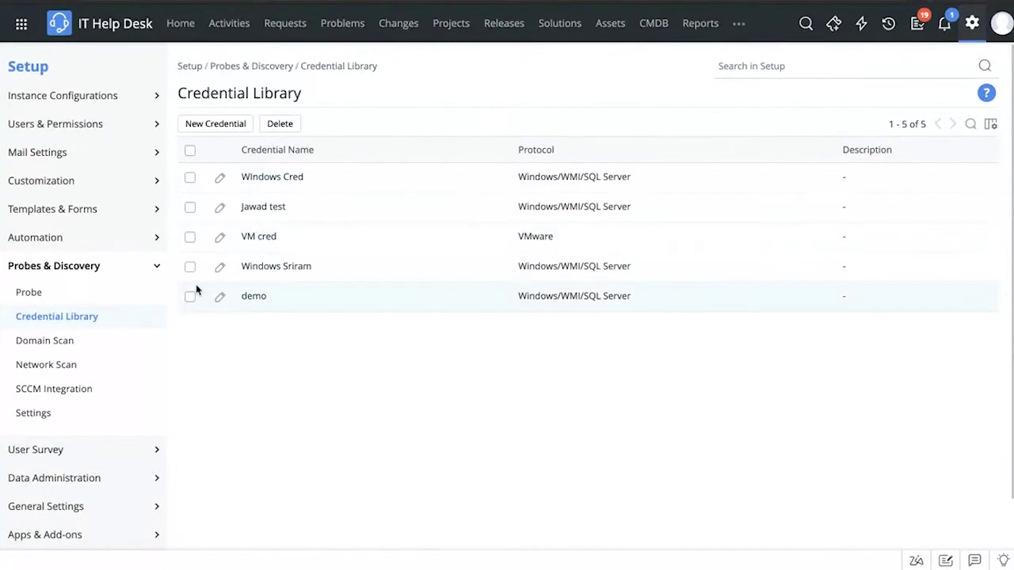
left_click(69, 400)
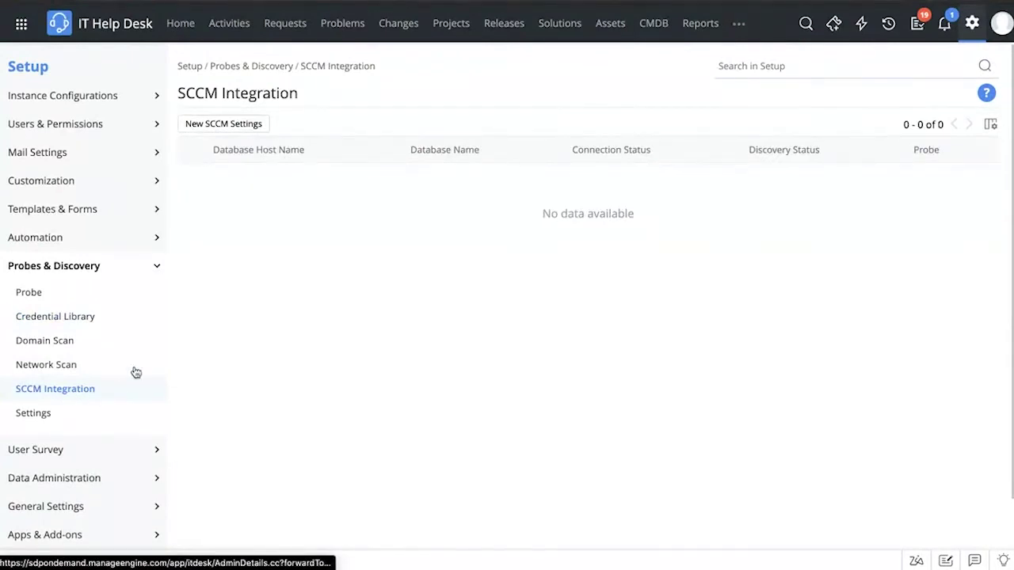
Review the fields of the New SCCM Settings form and cancel it
left_click(224, 124)
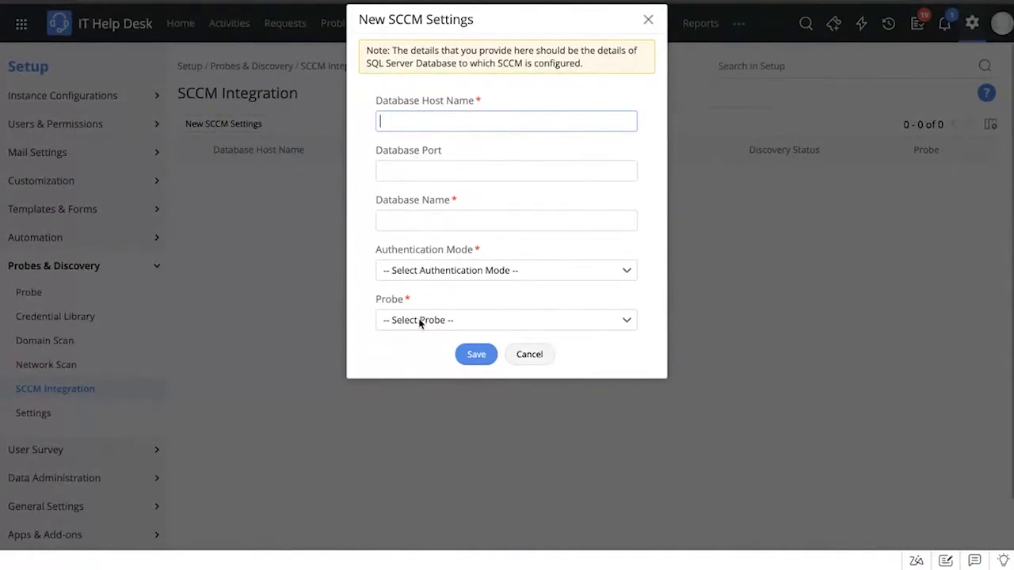
left_click(529, 355)
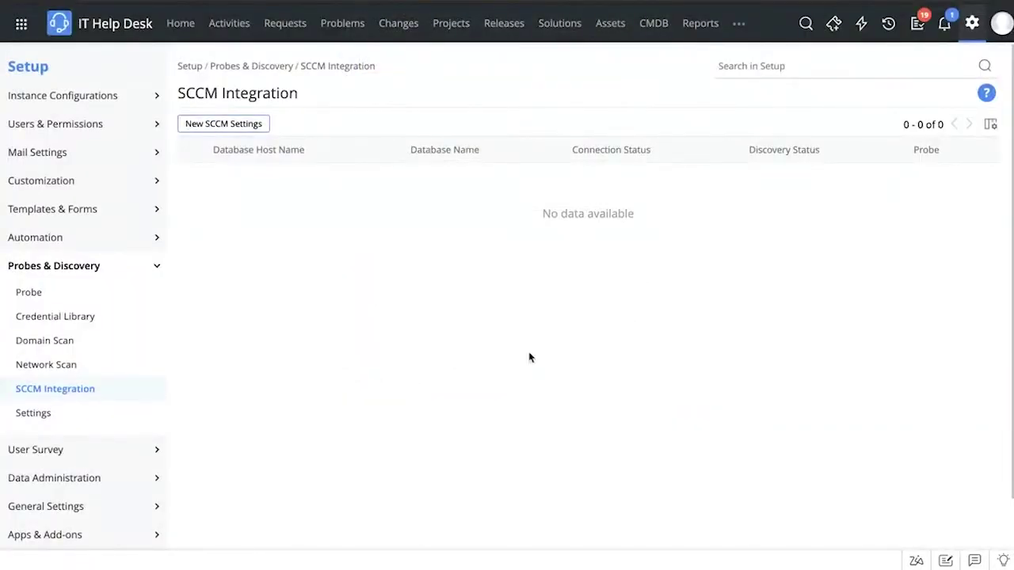
Review the general Probes & Discovery settings: invalid service tags, MAC address identification, workstation name format, and scan history cleanup
left_click(61, 411)
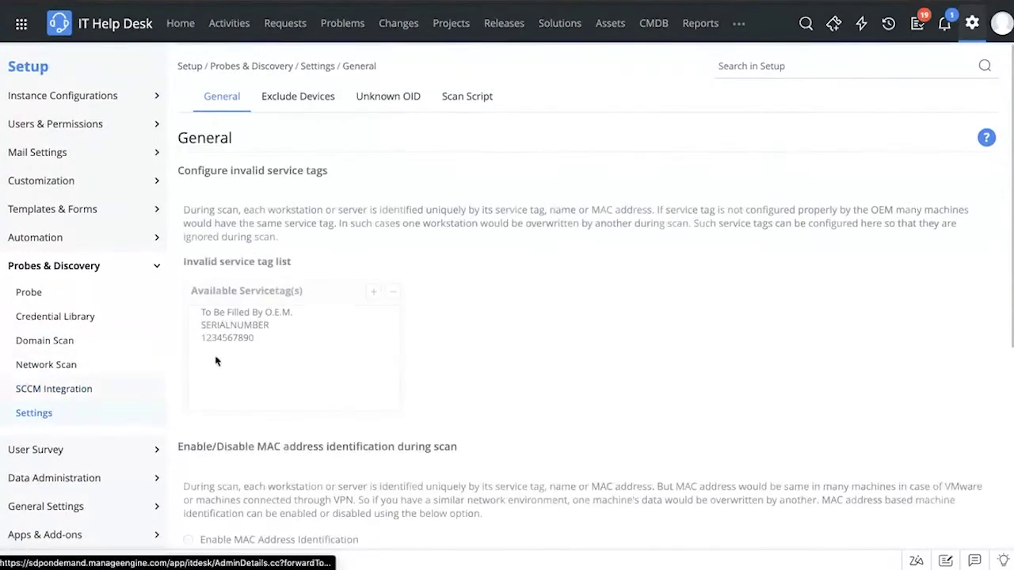
scroll(561, 283, "down", 1)
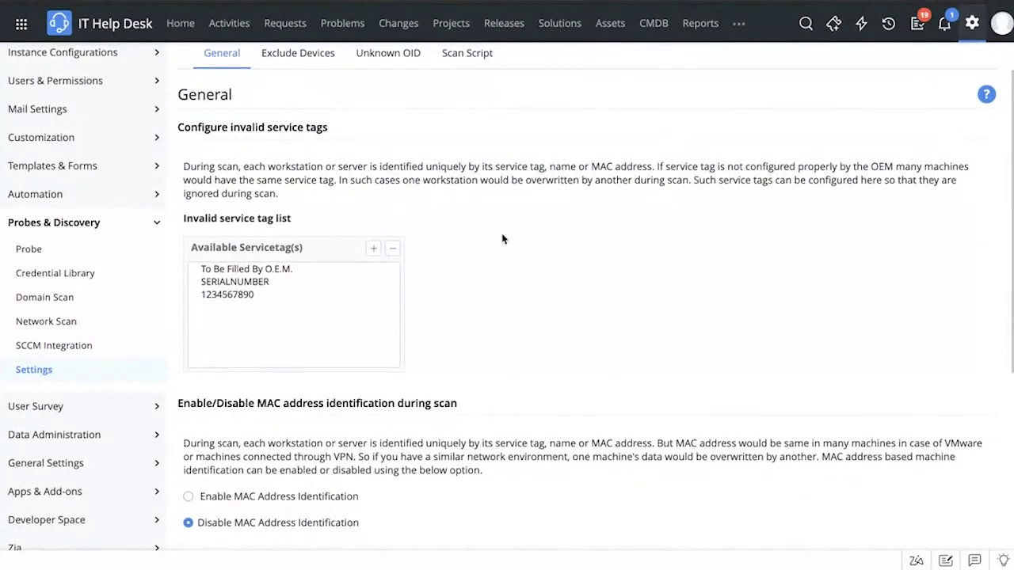
scroll(519, 249, "down", 1)
scroll(519, 248, "down", 1)
scroll(270, 370, "down", 1)
scroll(271, 369, "down", 2)
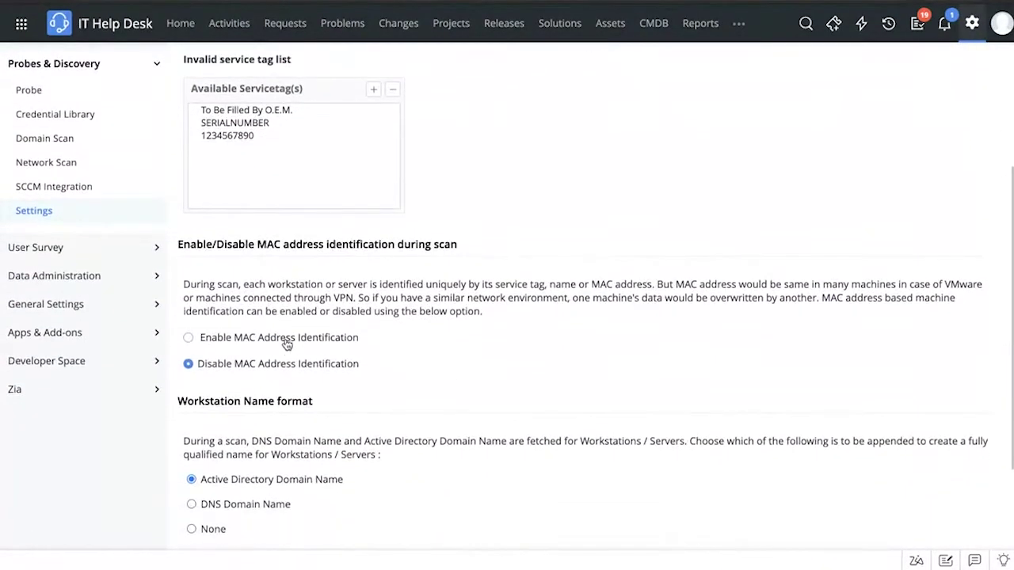
scroll(303, 360, "down", 1)
scroll(251, 393, "down", 2)
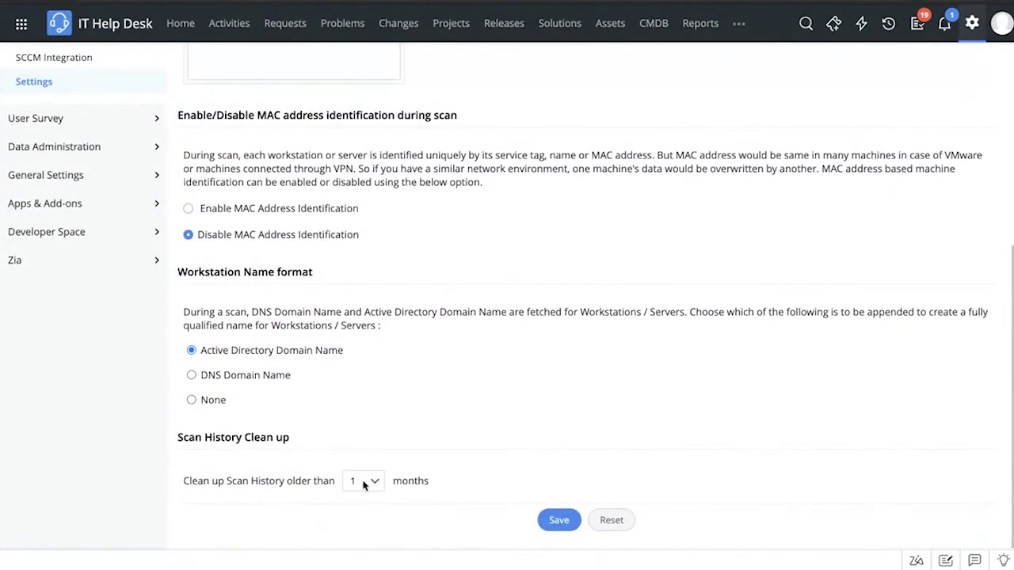
scroll(514, 475, "up", 5)
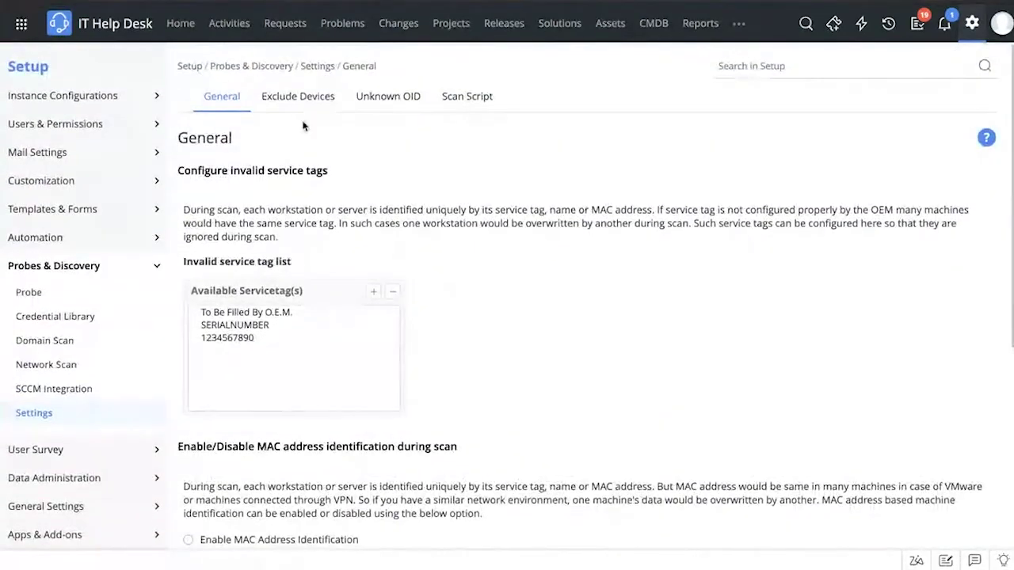
Open the Exclude Devices settings, review the form for excluding devices from scans, and cancel it
left_click(297, 97)
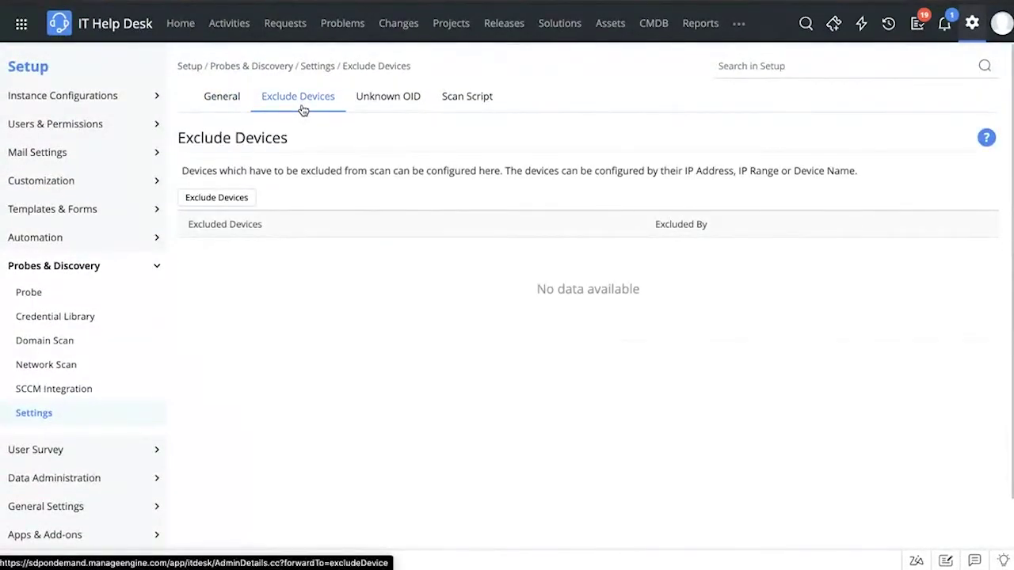
left_click(208, 198)
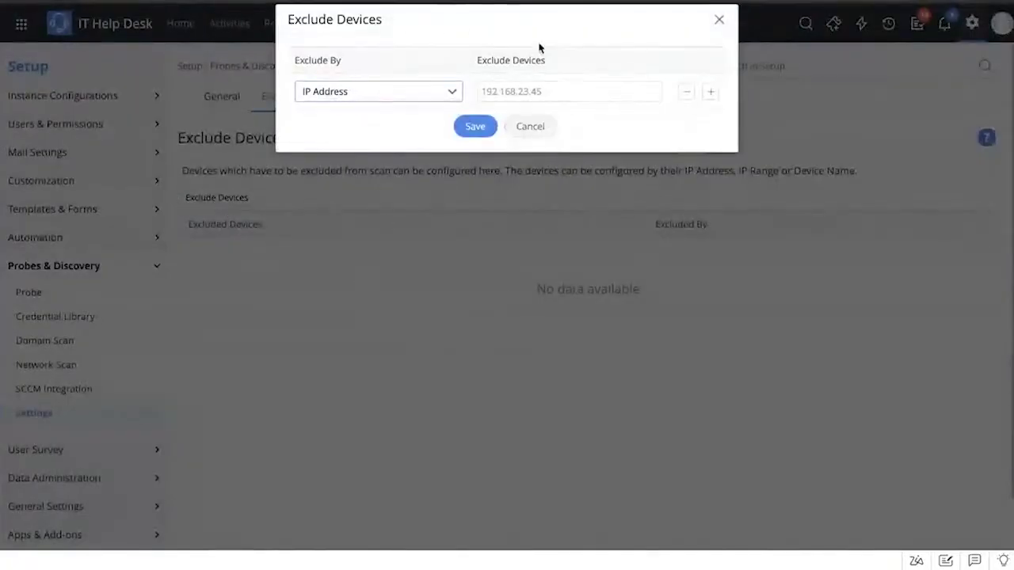
left_click(545, 135)
View the Unknown OID settings, and reveal the self scan API key for machines not reachable by Probe in the Scan Script settings
left_click(394, 107)
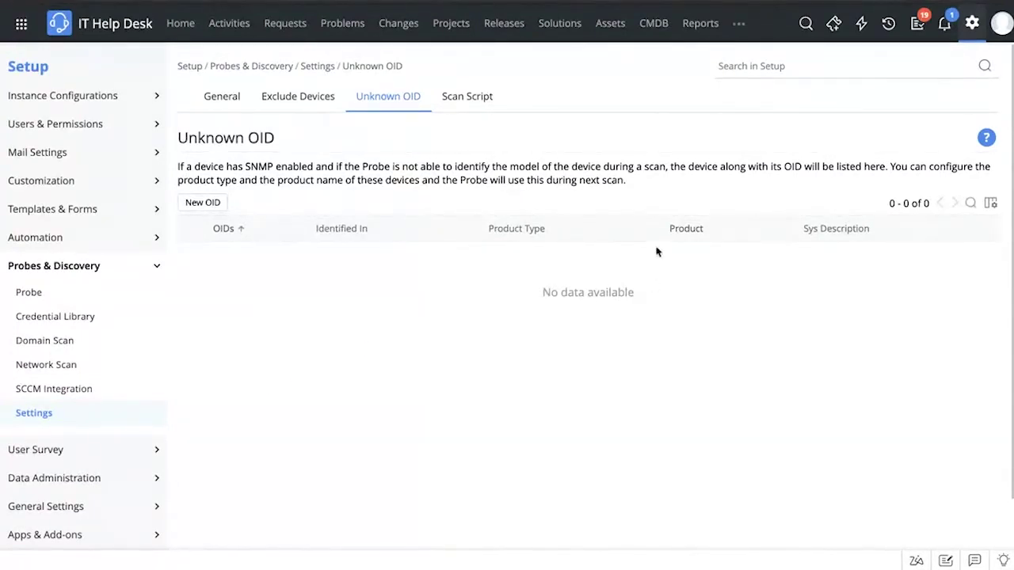
left_click(466, 96)
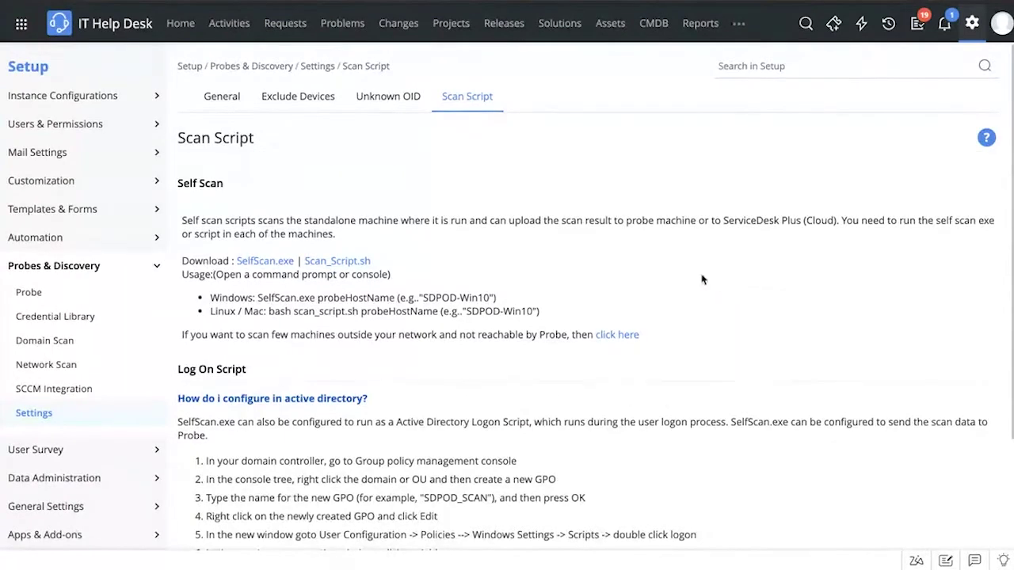
left_click(628, 335)
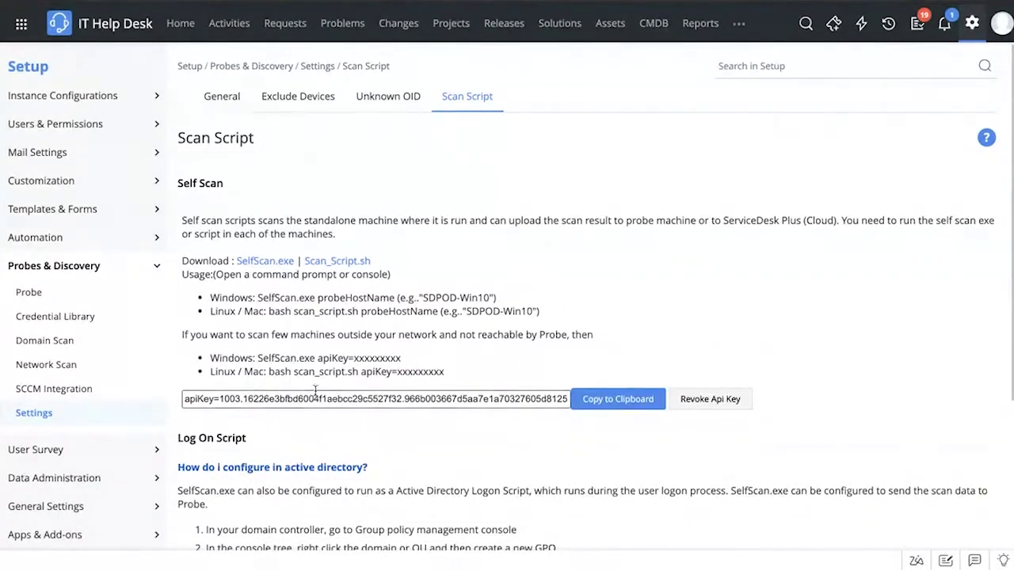
left_click(363, 398)
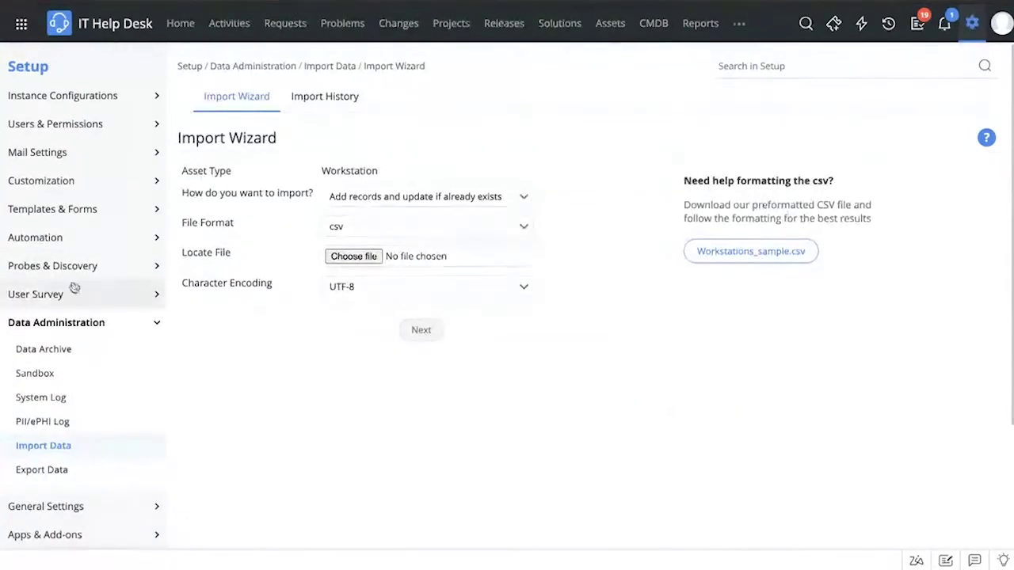
Go to Assets and view the Generate Code options under Barcode / QR code
left_click(614, 30)
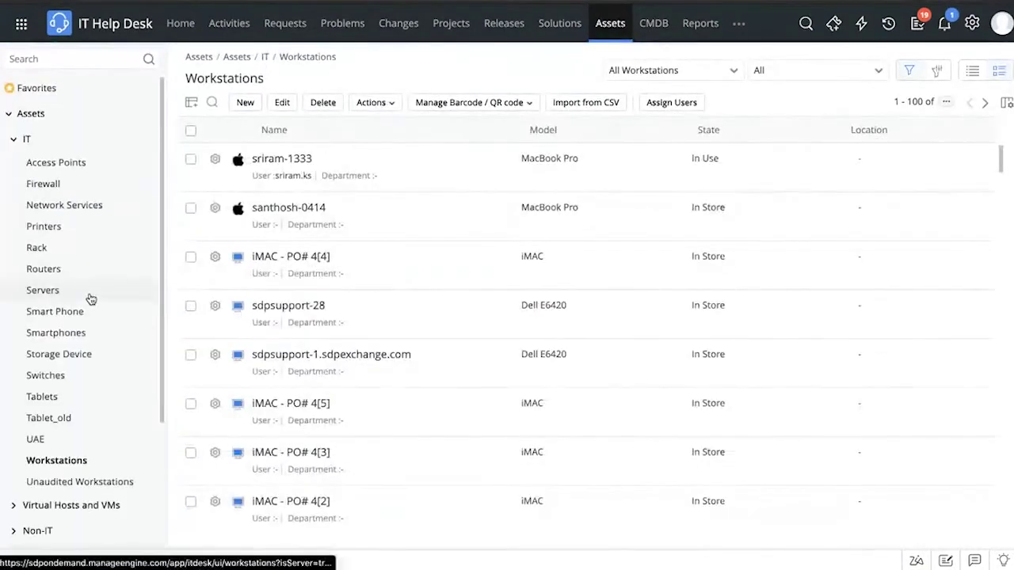
scroll(74, 417, "down", 3)
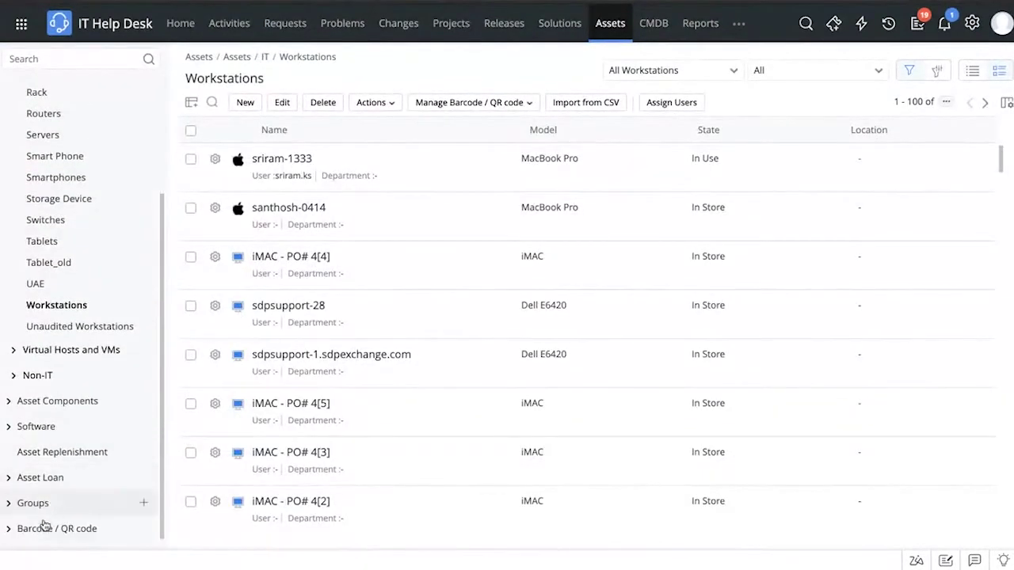
left_click(47, 528)
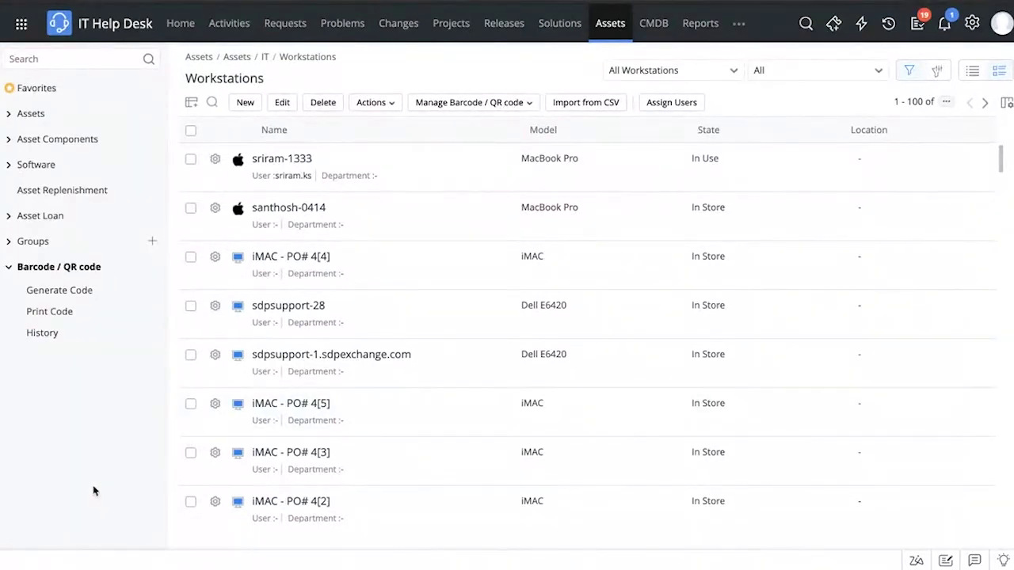
left_click(81, 293)
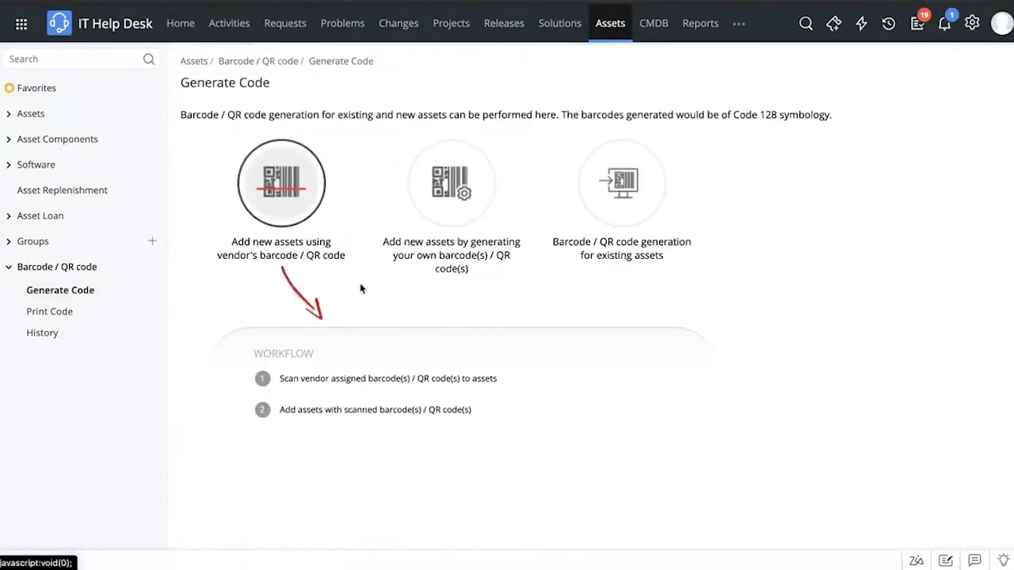
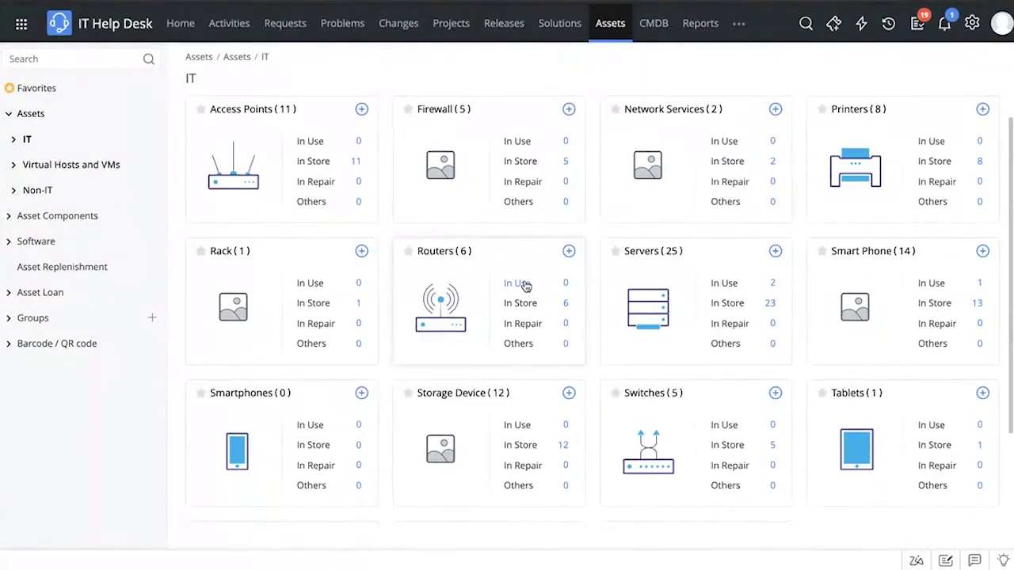
Look over the IT asset overview, examining each asset type's breakdown by state
scroll(525, 285, "down", 3)
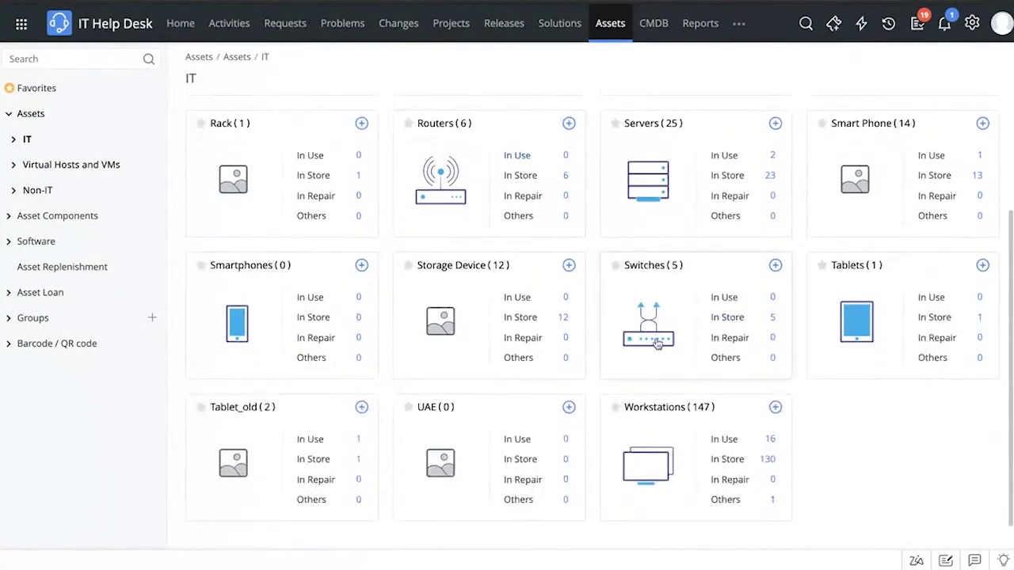
left_click(630, 352)
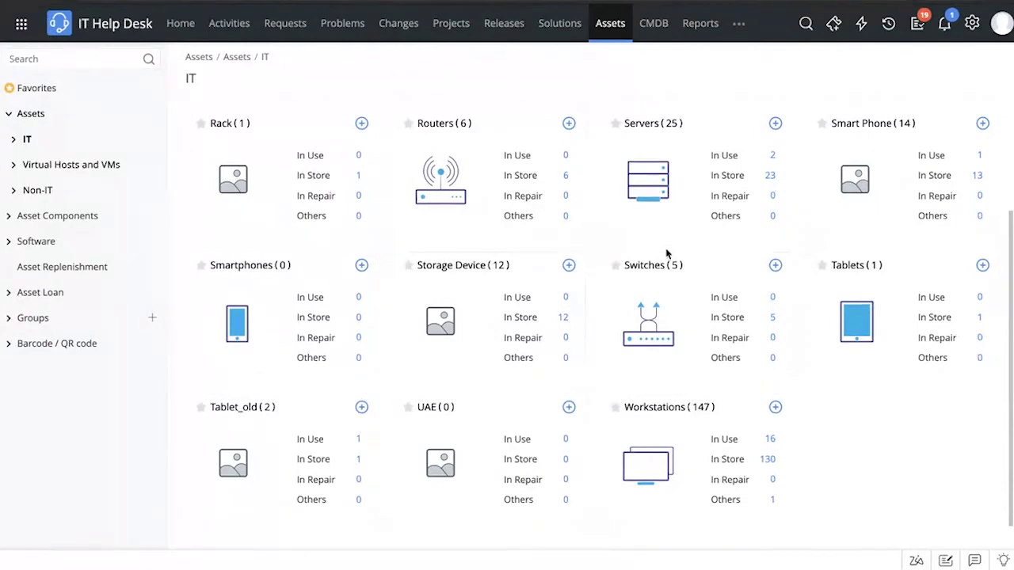
scroll(668, 253, "up", 2)
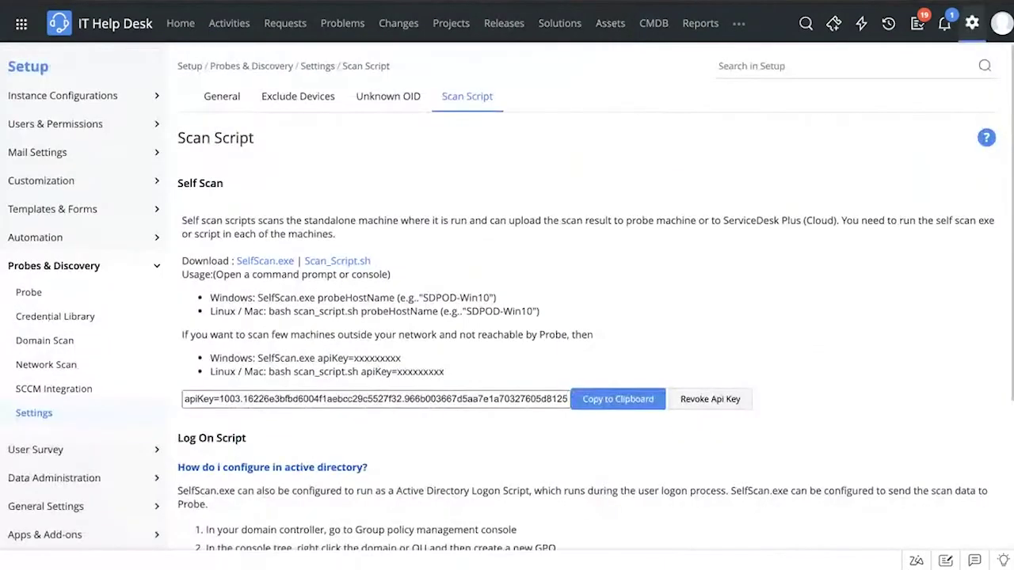
View the Asset State list under Customization > Asset Management in Setup, review the New Asset State form, and cancel it
left_click(968, 24)
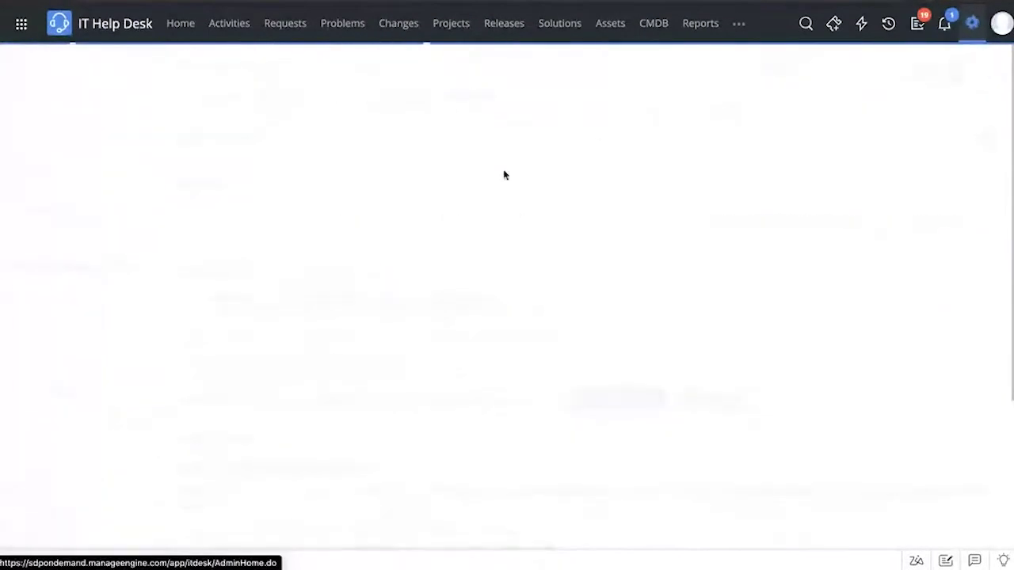
left_click(773, 135)
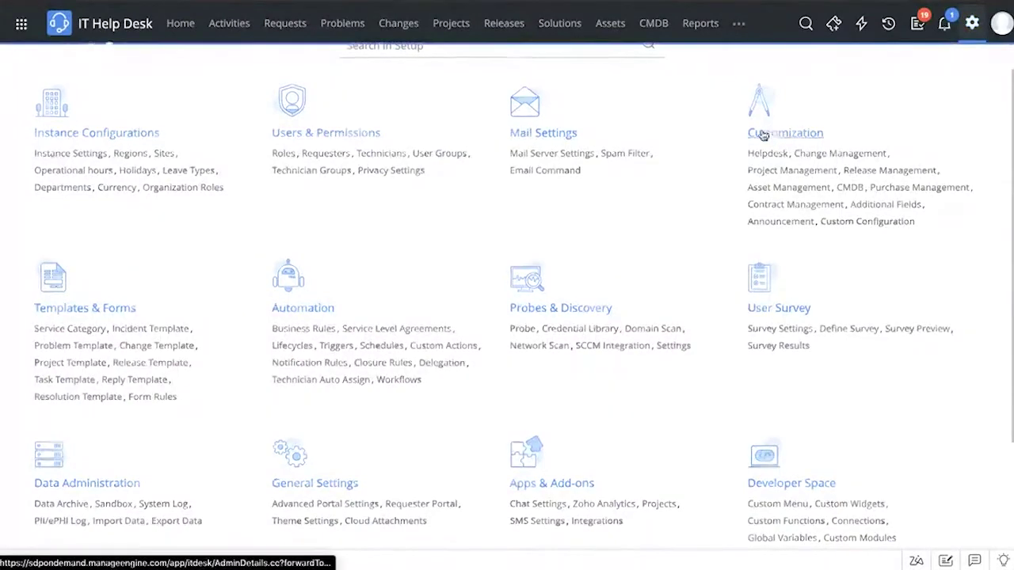
left_click(67, 275)
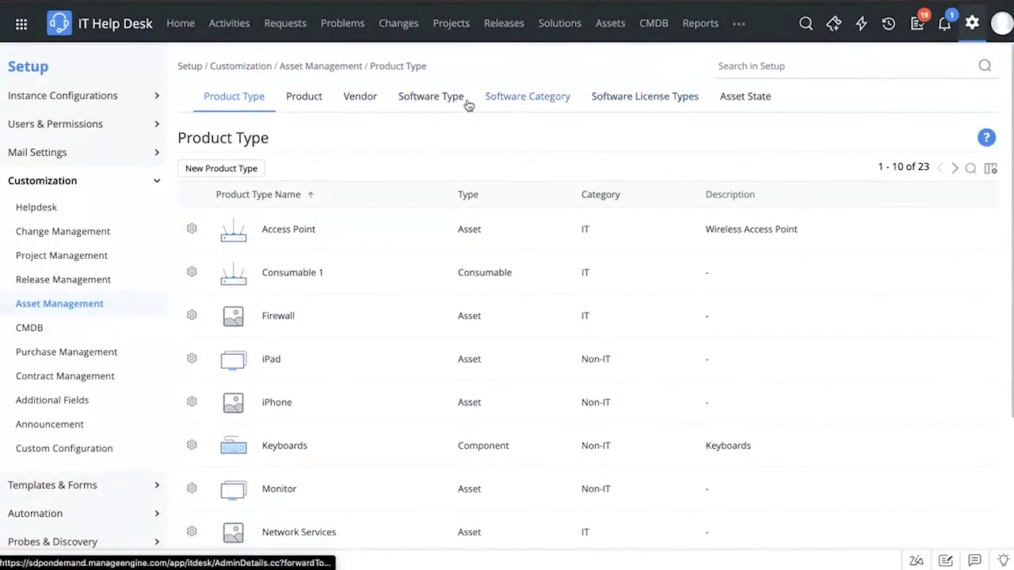
left_click(745, 104)
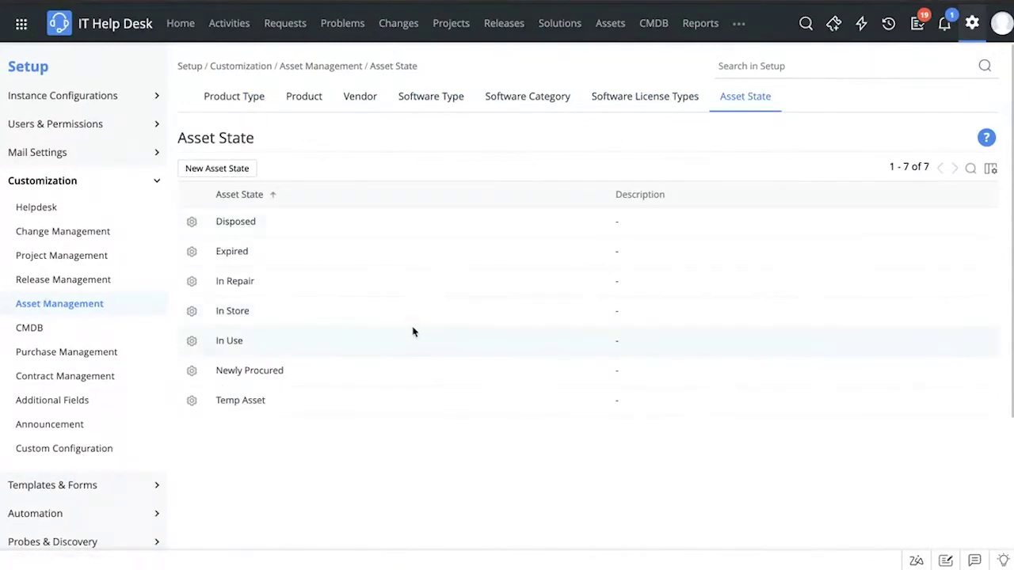
scroll(412, 330, "down", 1)
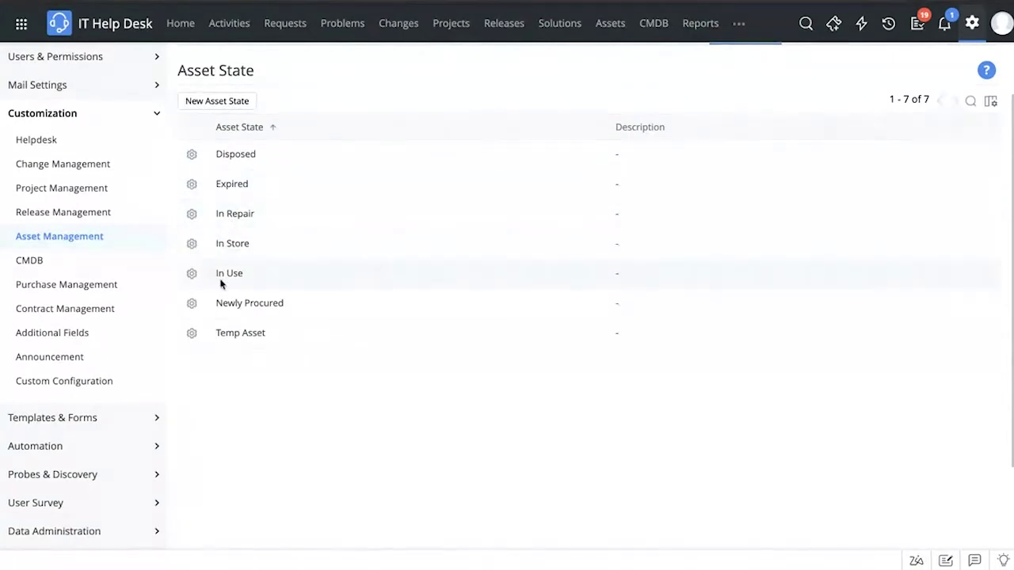
left_click(214, 103)
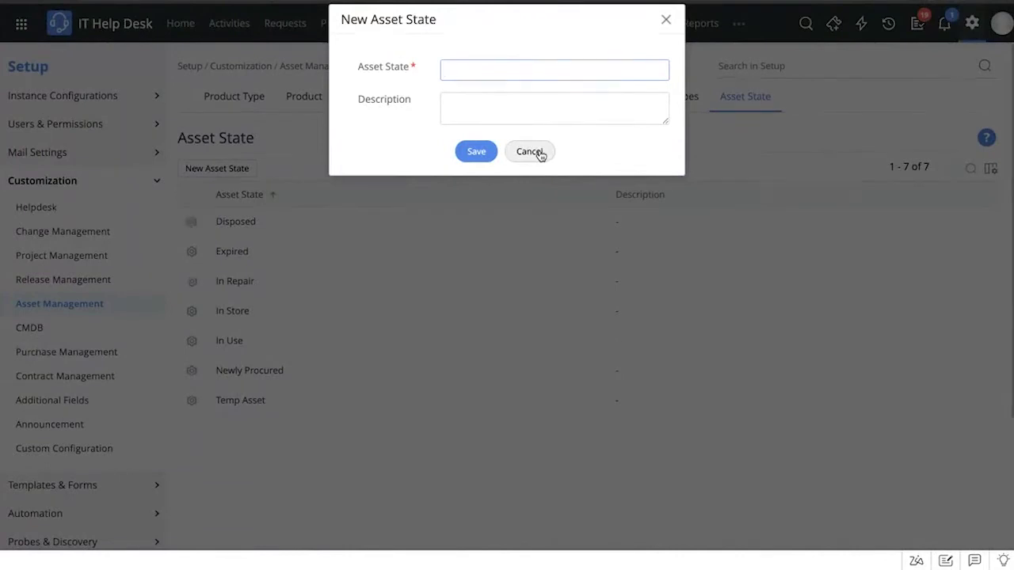
left_click(530, 151)
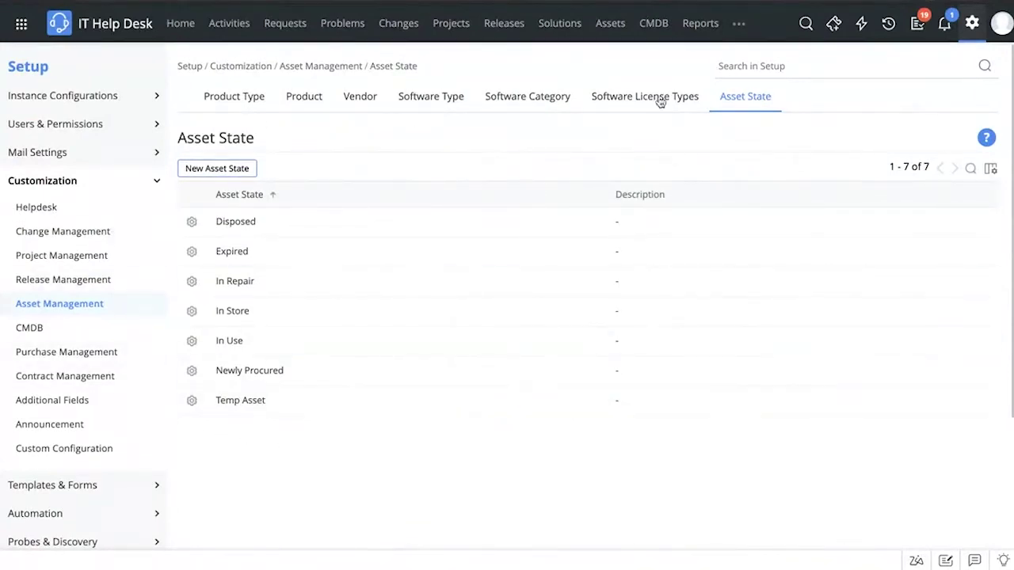
Go to Assets, open the Workstations list, and examine the state of the listed workstations
left_click(610, 23)
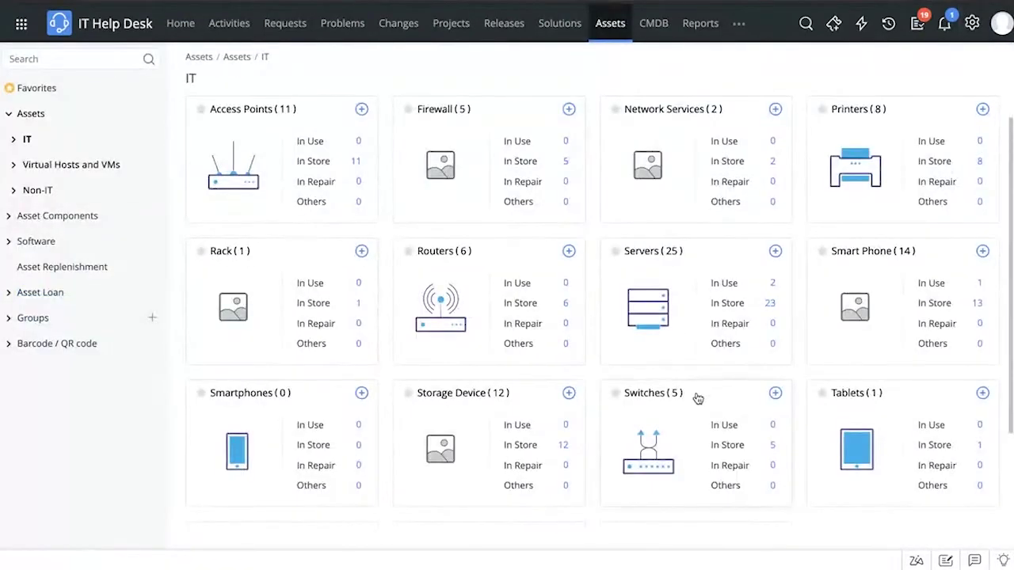
scroll(896, 409, "down", 3)
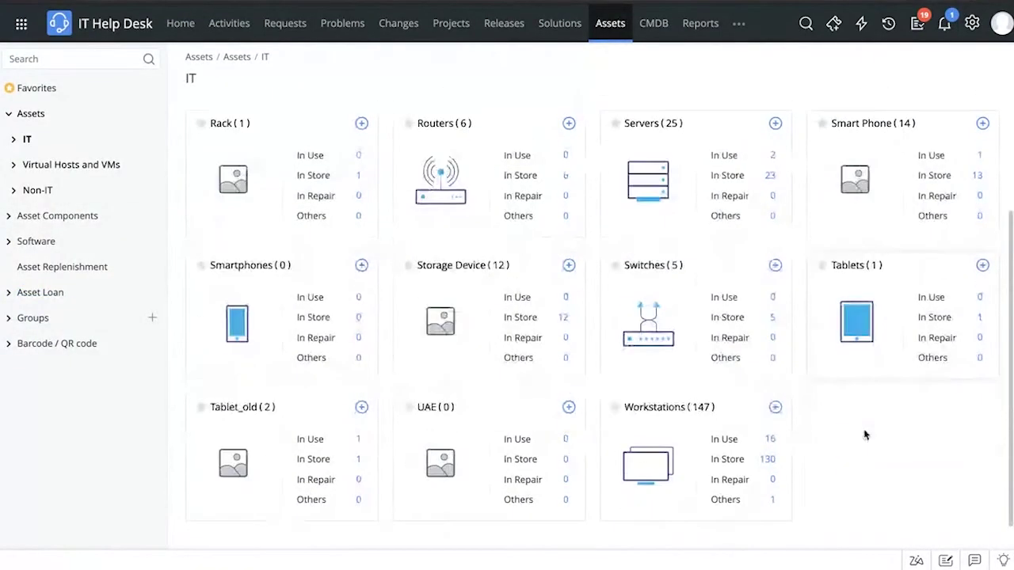
left_click(675, 411)
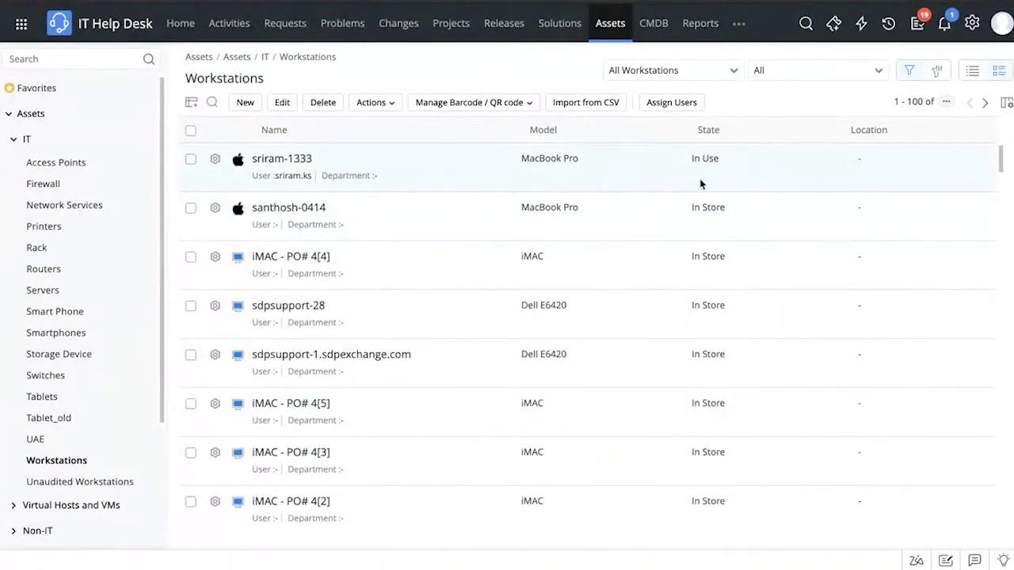
scroll(706, 410, "down", 5)
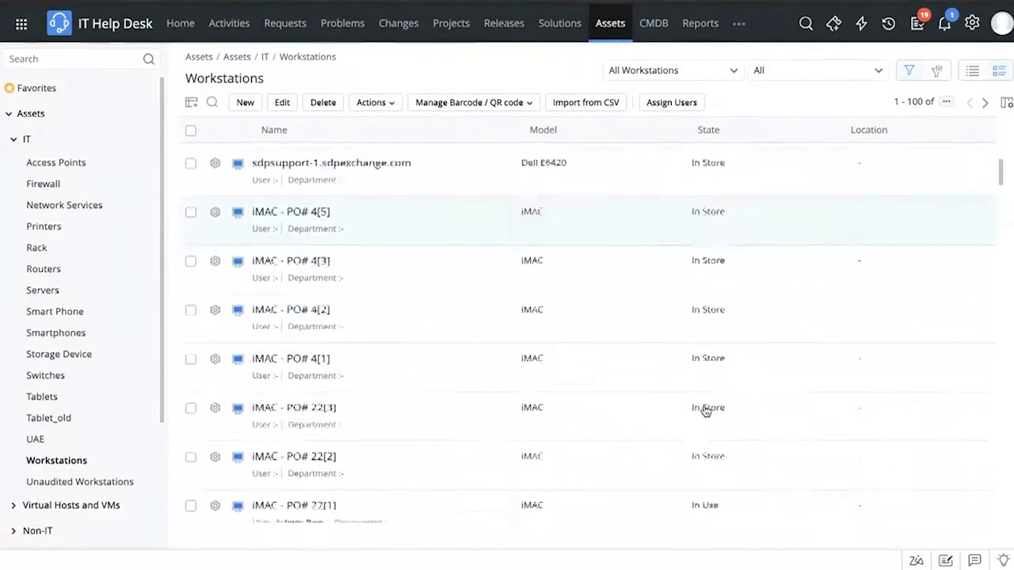
scroll(705, 410, "up", 5)
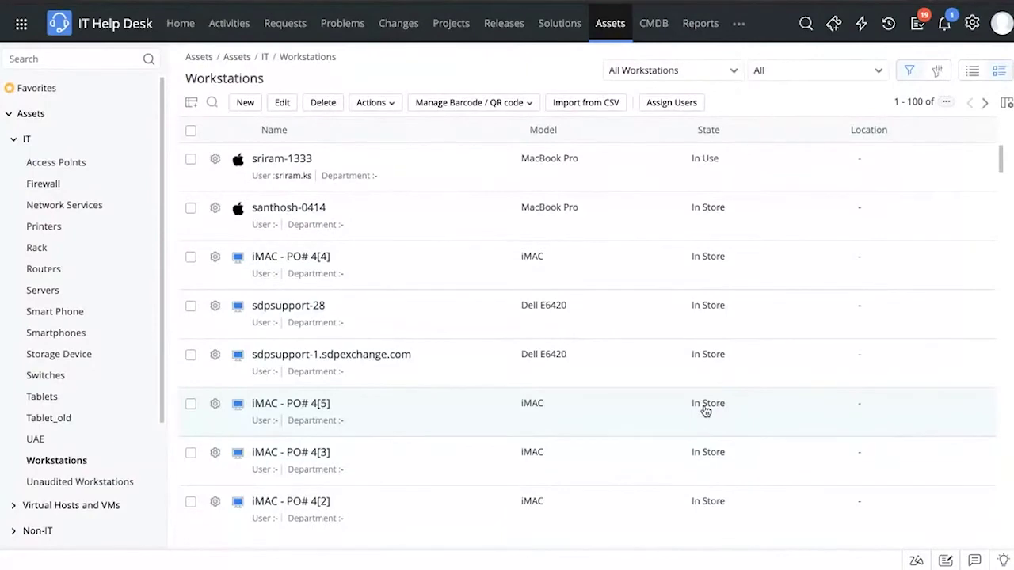
Return to the IT asset overview and examine the state breakdown of the remaining asset types
left_click(57, 141)
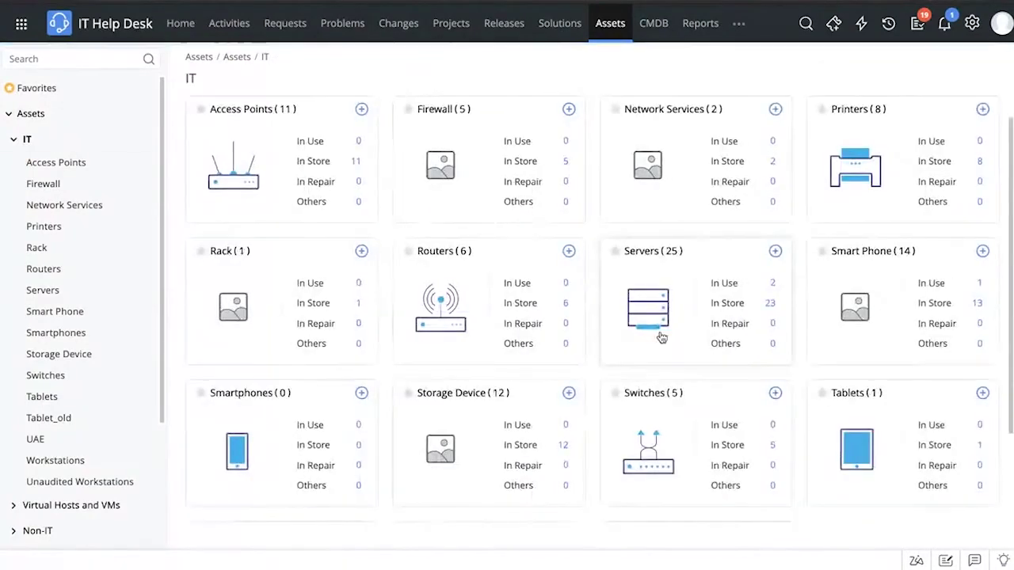
scroll(658, 333, "down", 2)
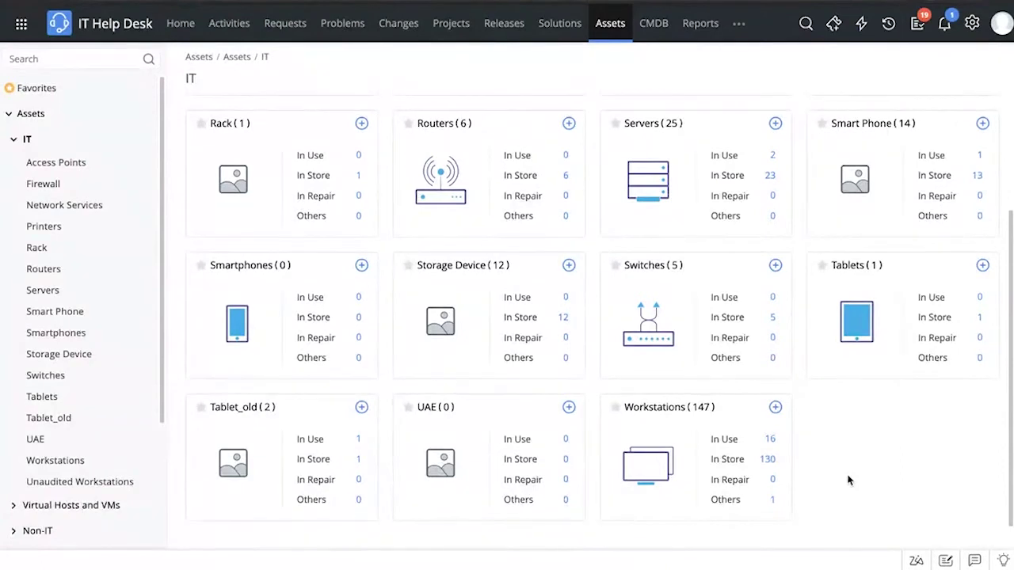
Check the Asset Dashboard on the home page, and look through the report folders under Reports
left_click(700, 19)
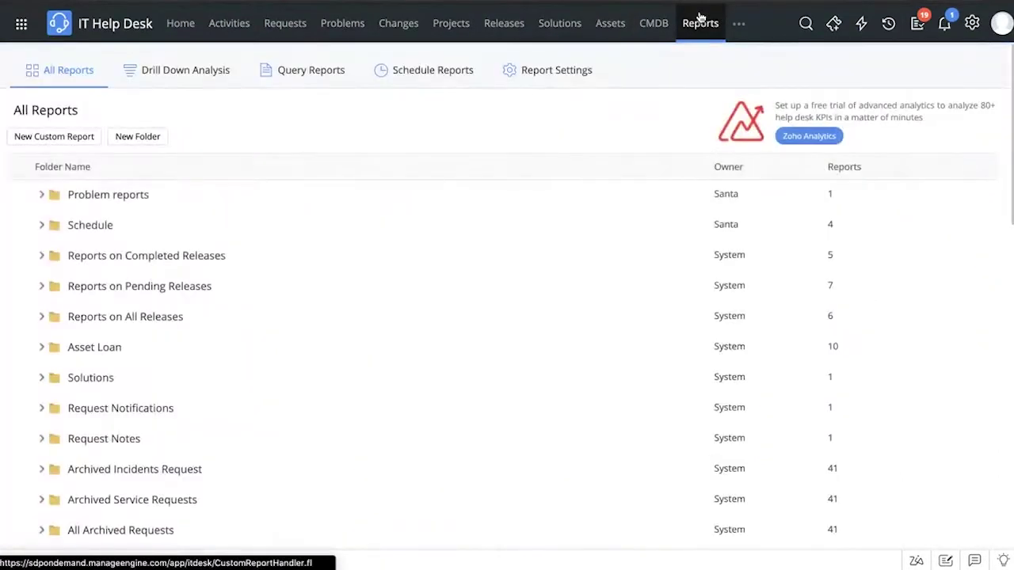
left_click(172, 23)
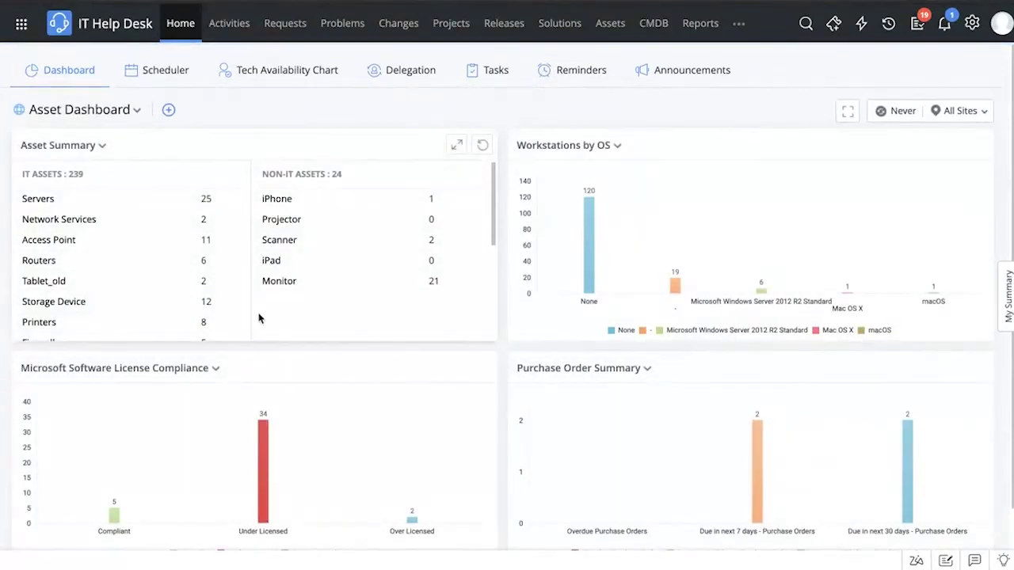
left_click(688, 21)
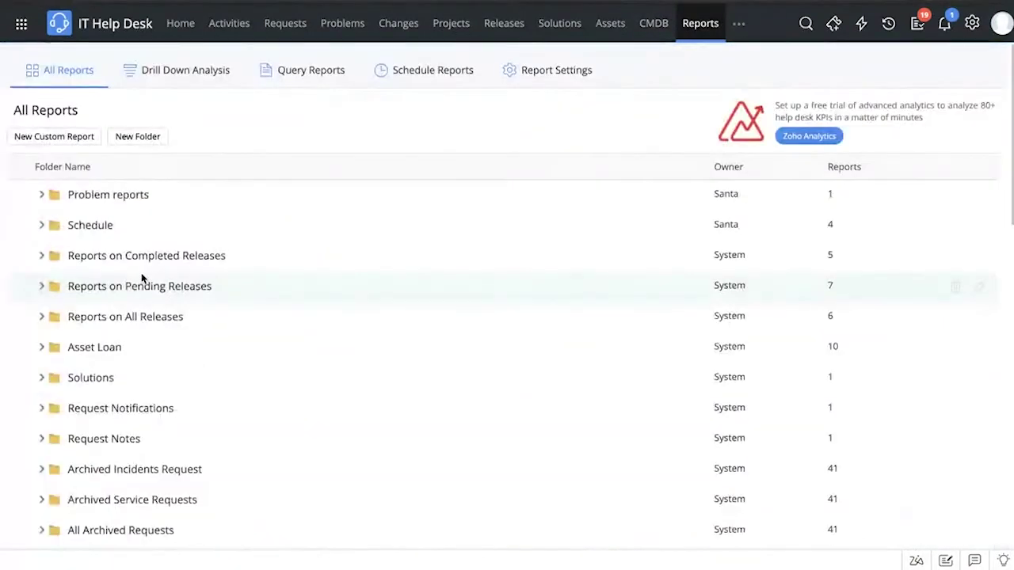
scroll(141, 279, "down", 2)
scroll(141, 277, "down", 5)
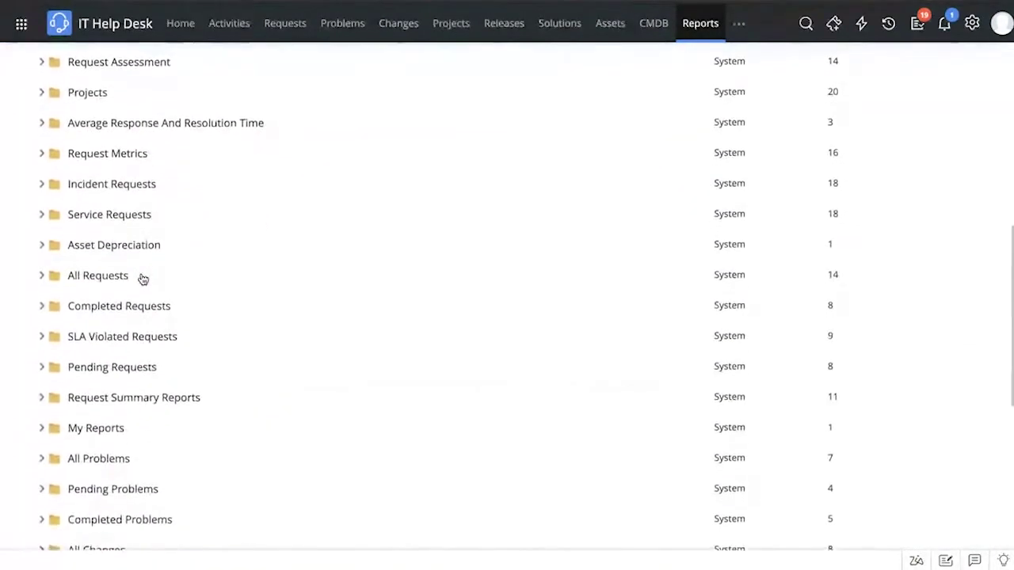
scroll(143, 279, "up", 4)
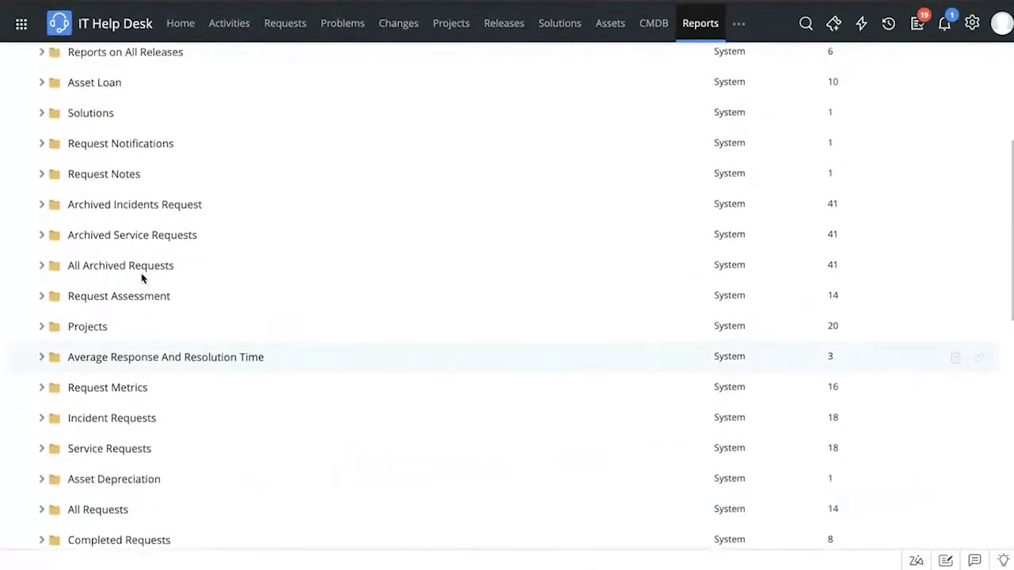
scroll(143, 279, "up", 2)
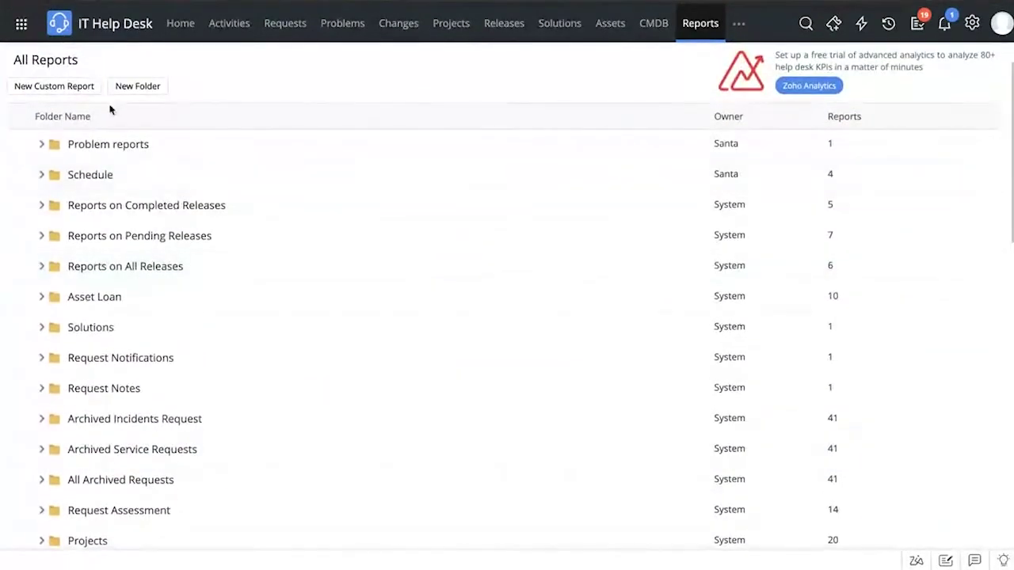
Start a new custom tabular report and search the modules for "asset" to choose Assets
left_click(75, 86)
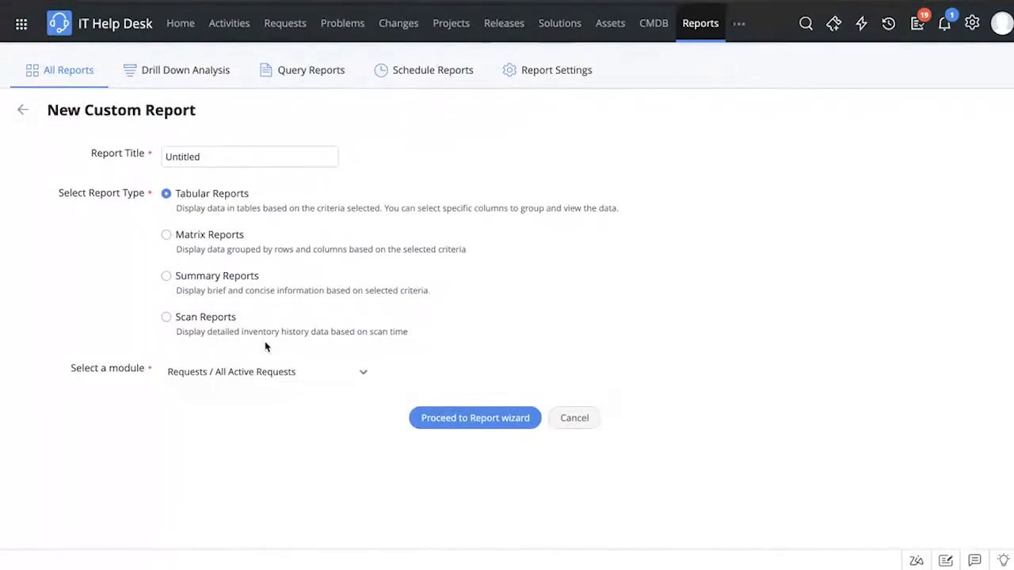
left_click(259, 374)
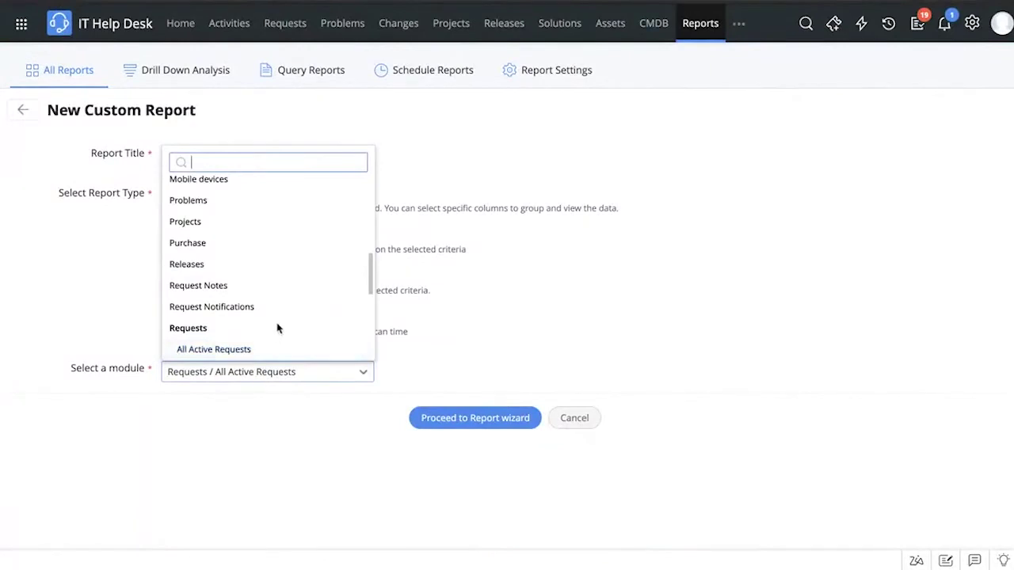
left_click(306, 165)
type("asset")
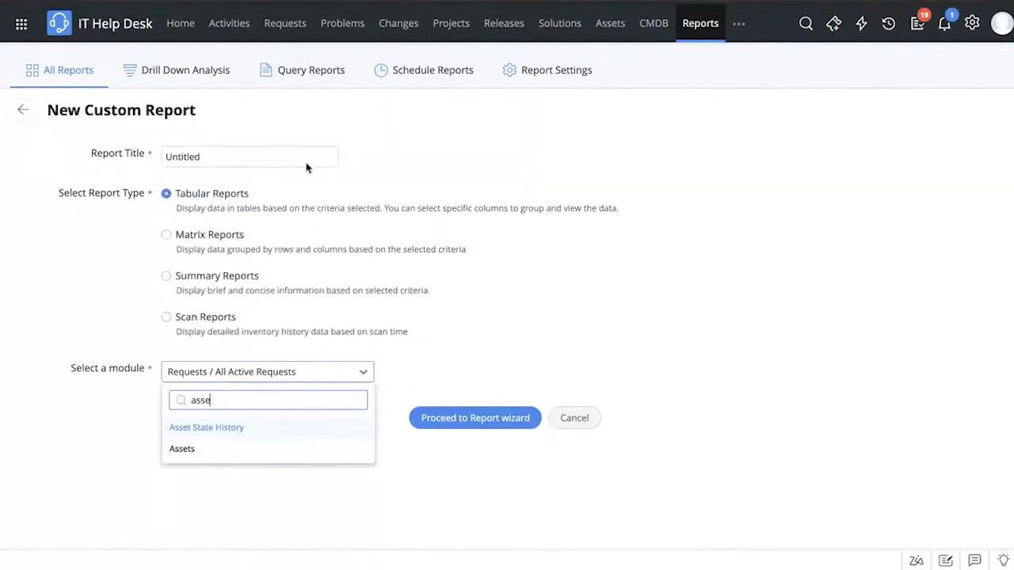
left_click(184, 449)
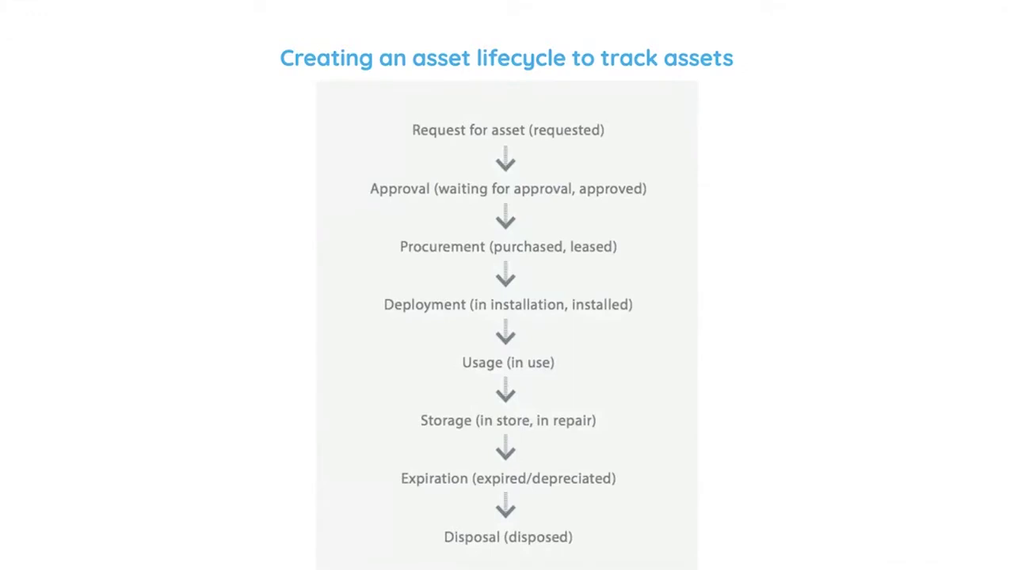
key("Right")
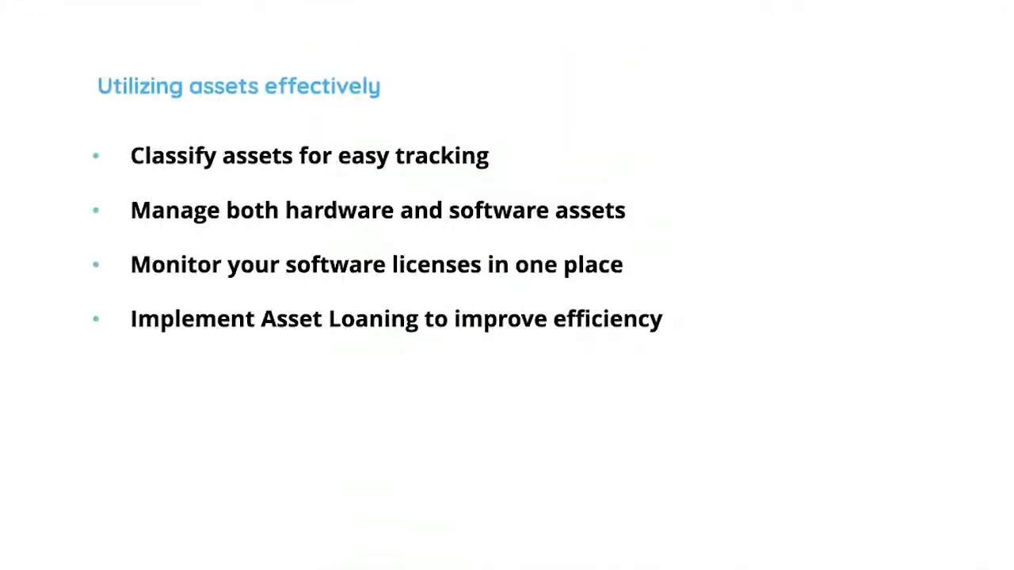
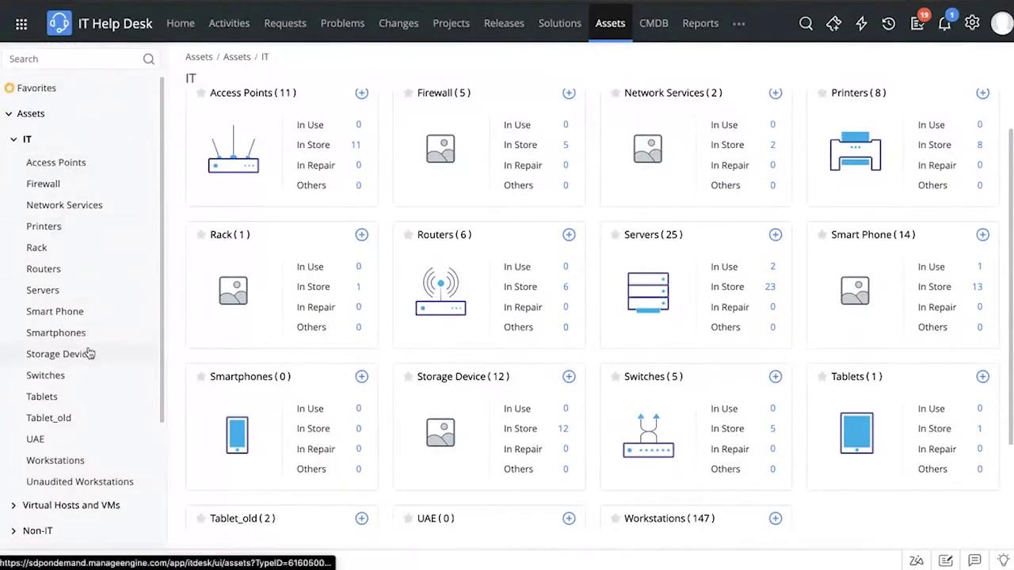
Expand the Software section of the asset navigation, review its entries, and collapse it
scroll(87, 270, "down", 2)
scroll(90, 274, "down", 1)
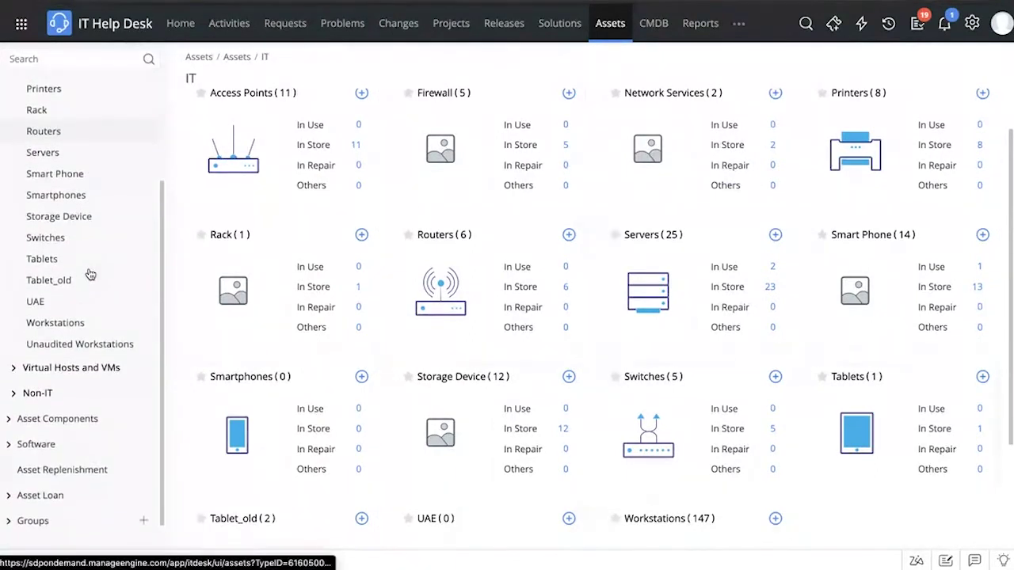
left_click(36, 443)
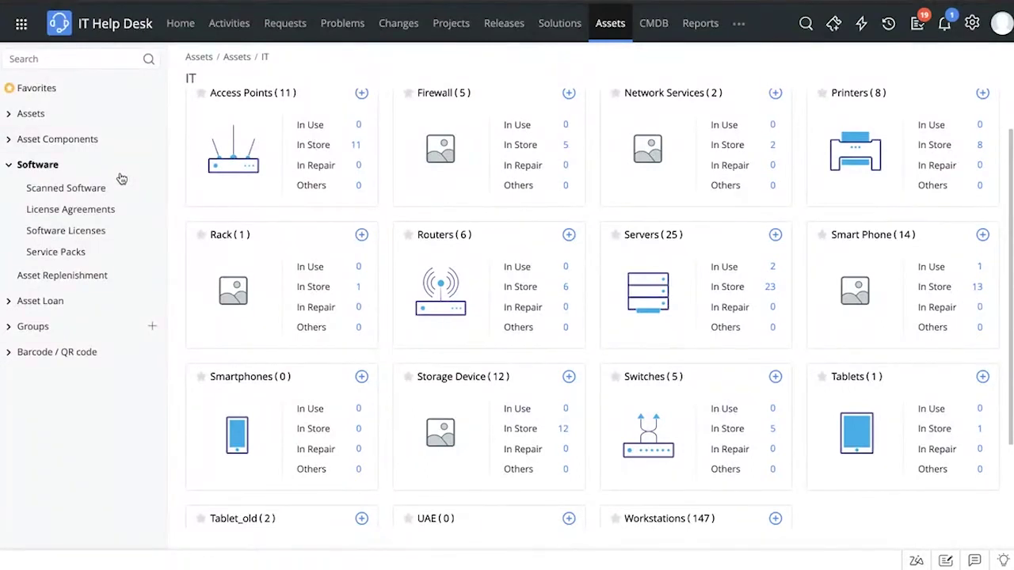
left_click(64, 165)
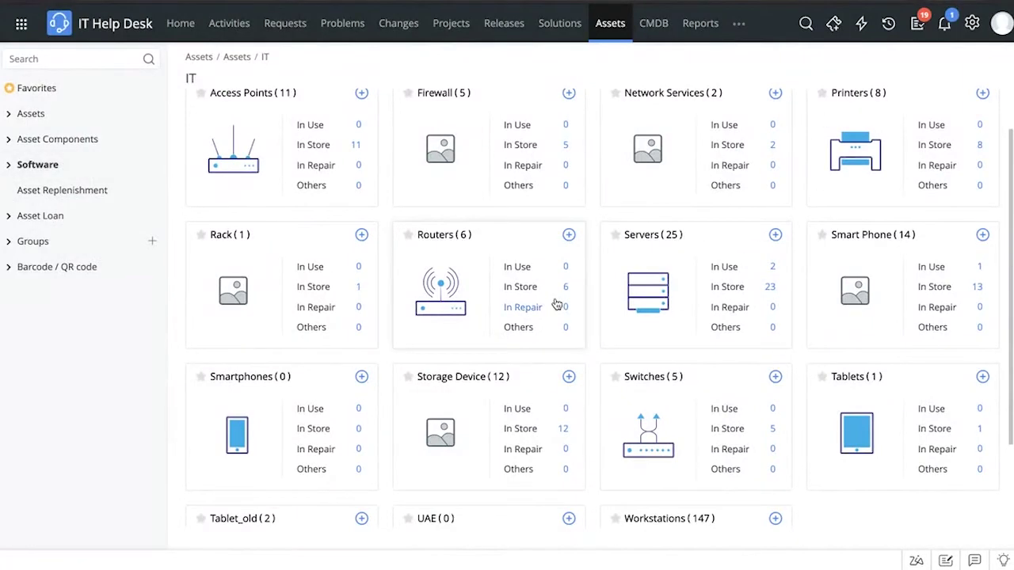
scroll(556, 304, "up", 1)
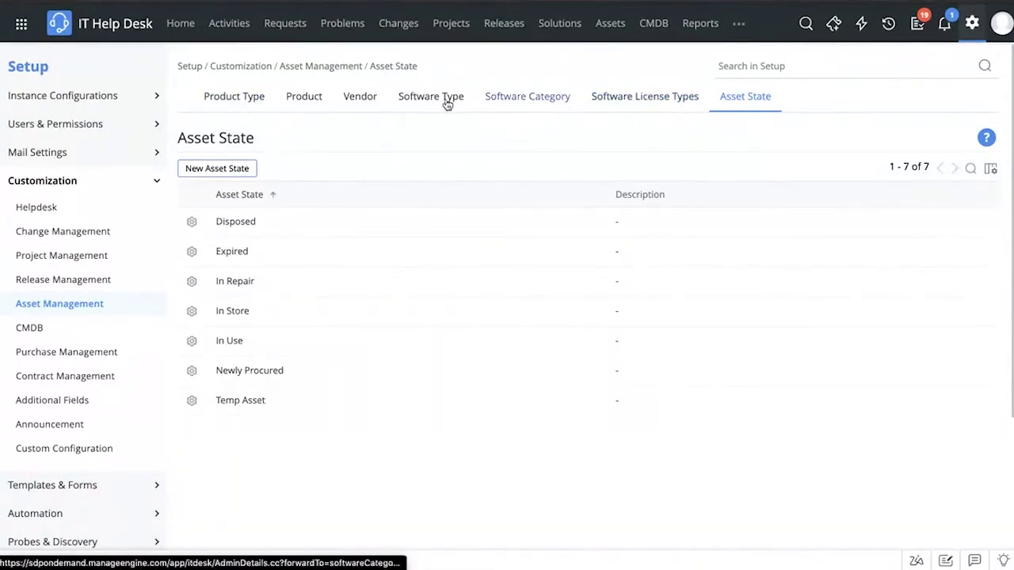
Open the Product Type list in the Asset Management setup and examine each product type's type and category
left_click(254, 109)
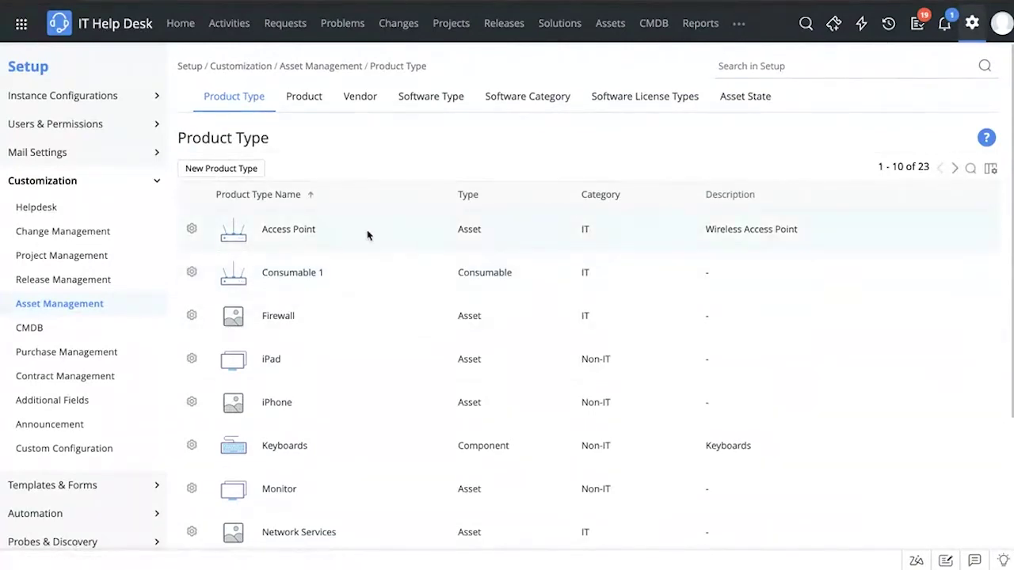
scroll(368, 234, "down", 1)
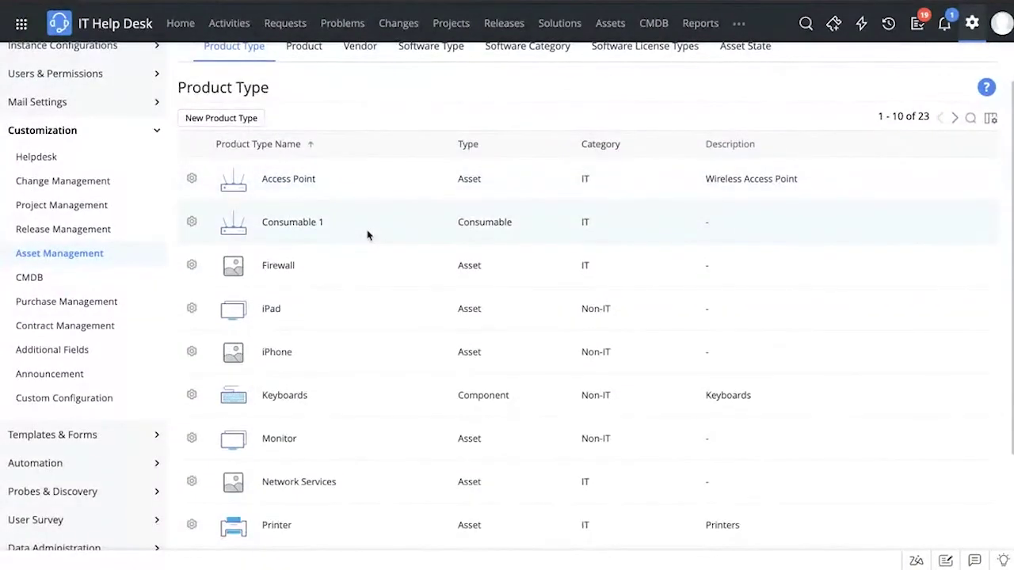
scroll(367, 234, "down", 1)
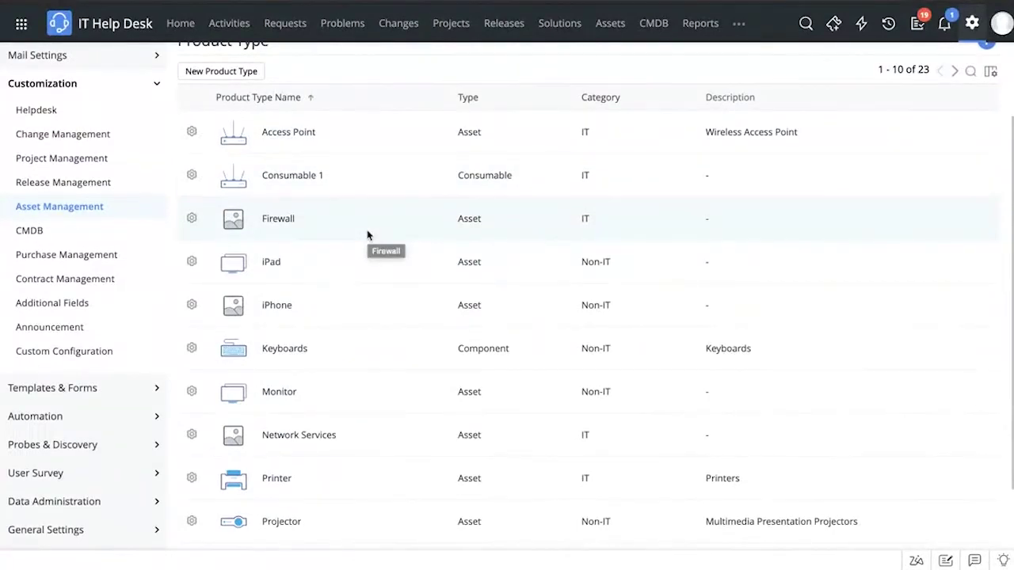
scroll(333, 340, "down", 2)
scroll(333, 340, "up", 4)
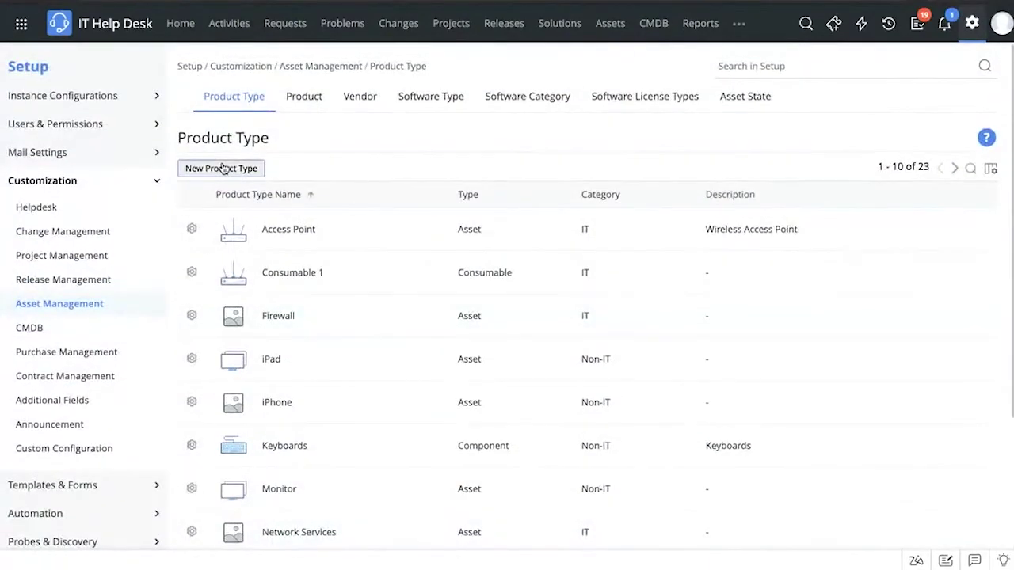
Review the Type and Category options in the New Product Type form, and cancel it
left_click(223, 168)
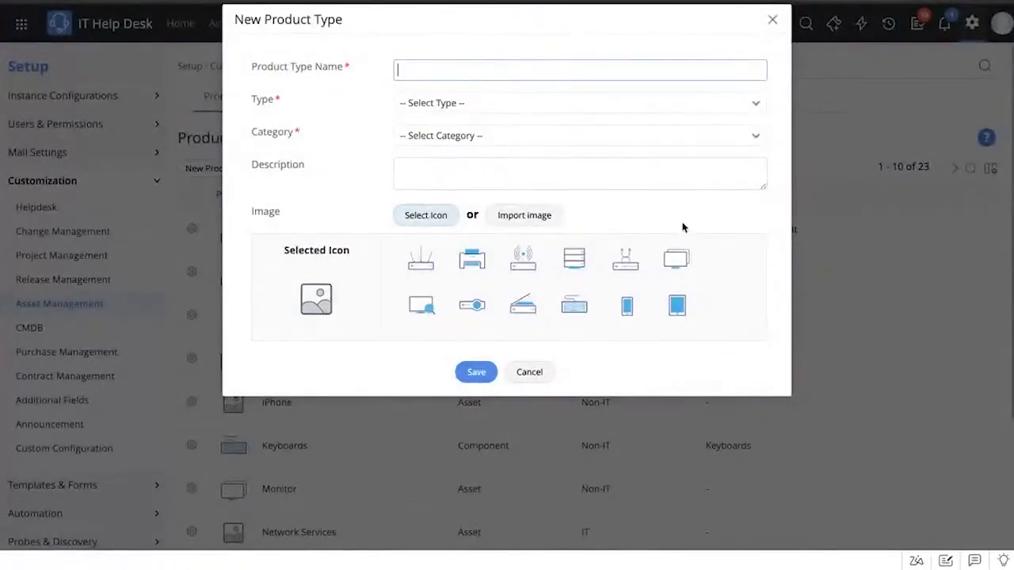
left_click(483, 102)
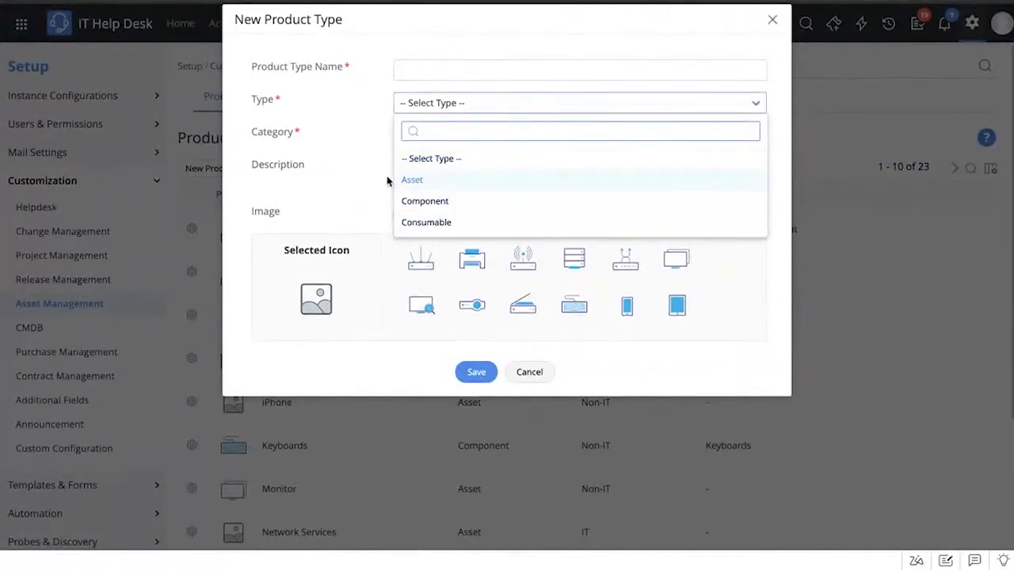
left_click(354, 202)
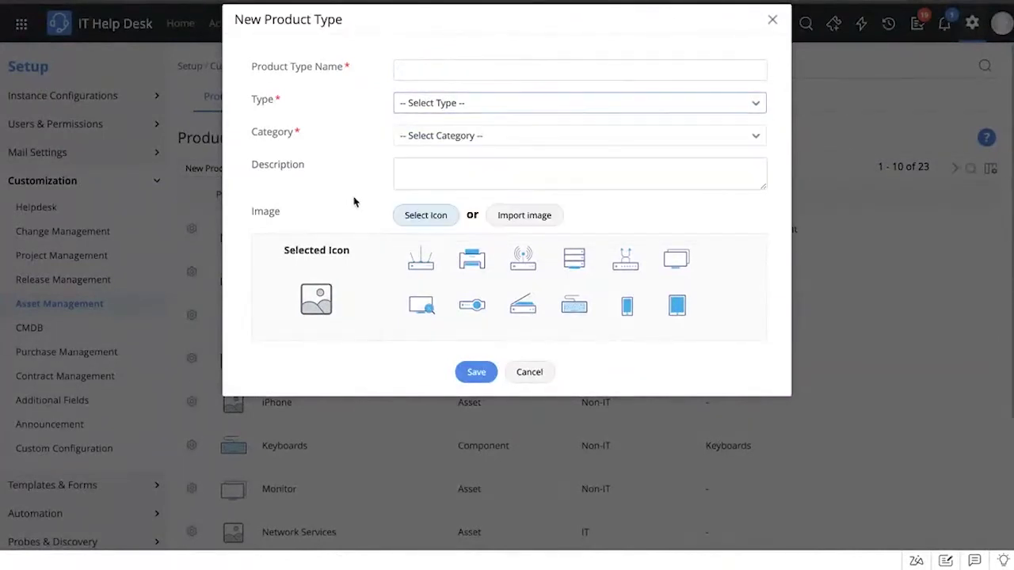
left_click(494, 139)
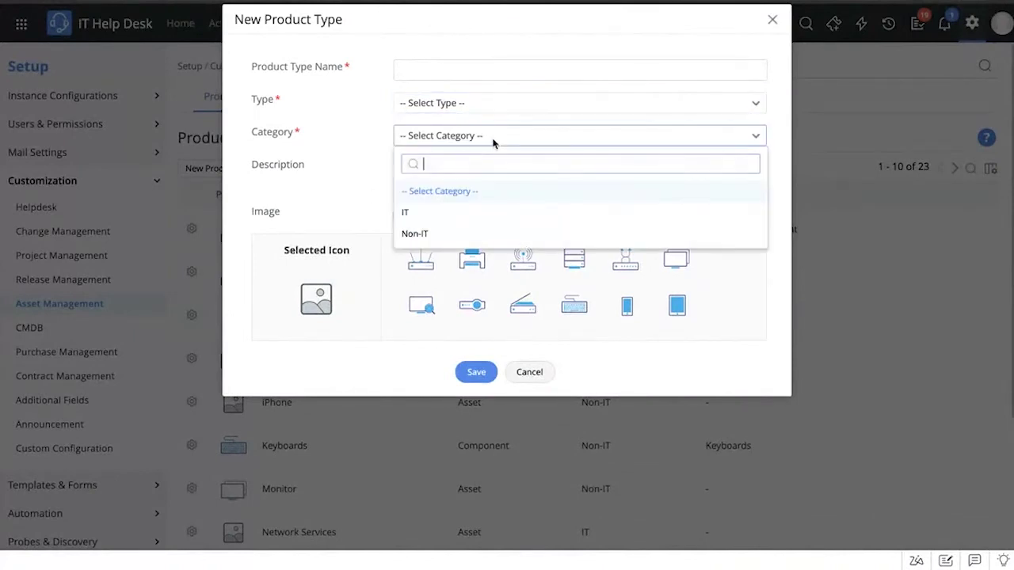
left_click(356, 206)
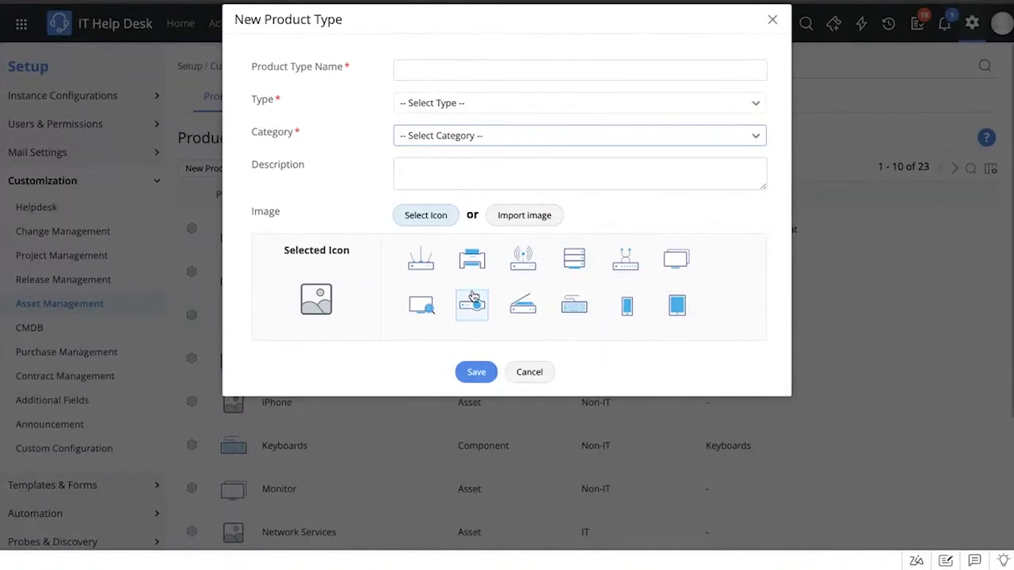
left_click(530, 376)
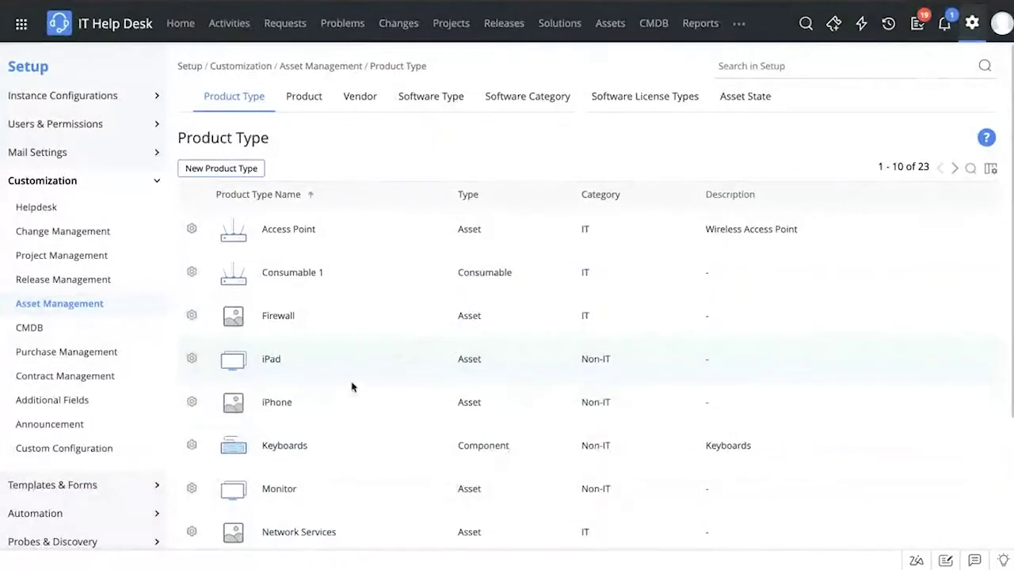
Open the Product list, check the vendors associated with Apple Mobile, and collapse its details
left_click(308, 110)
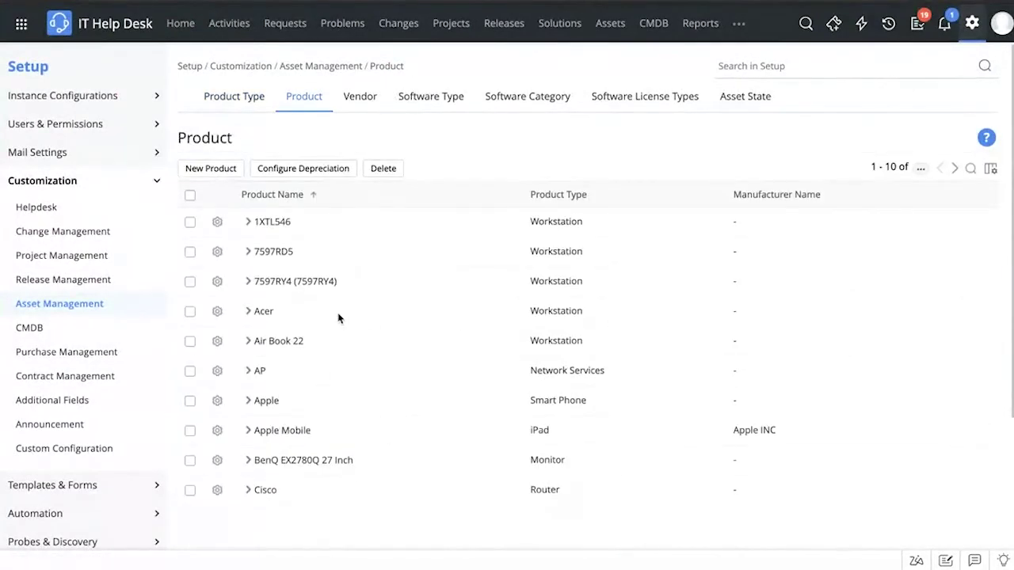
scroll(338, 318, "down", 2)
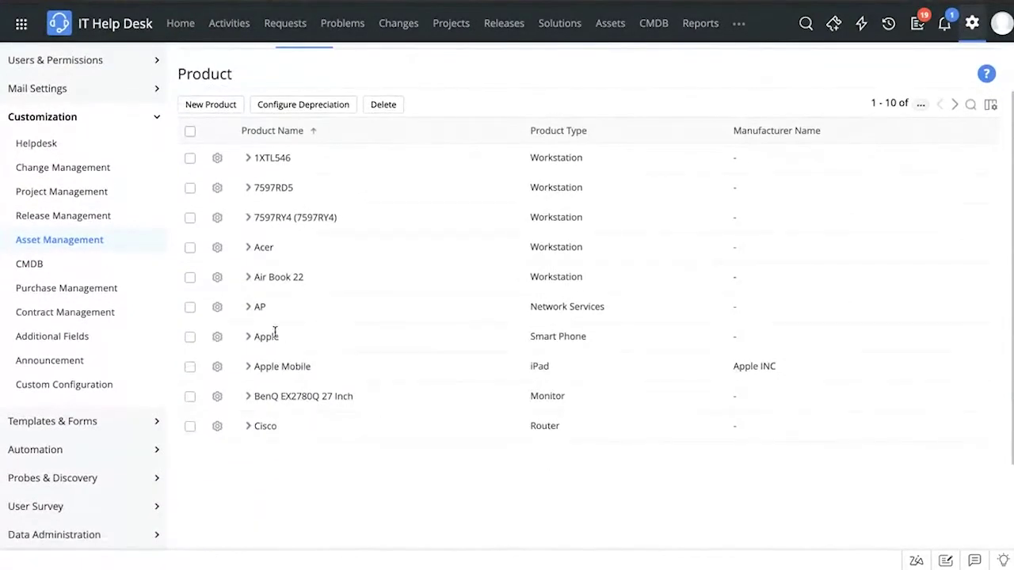
scroll(353, 358, "up", 2)
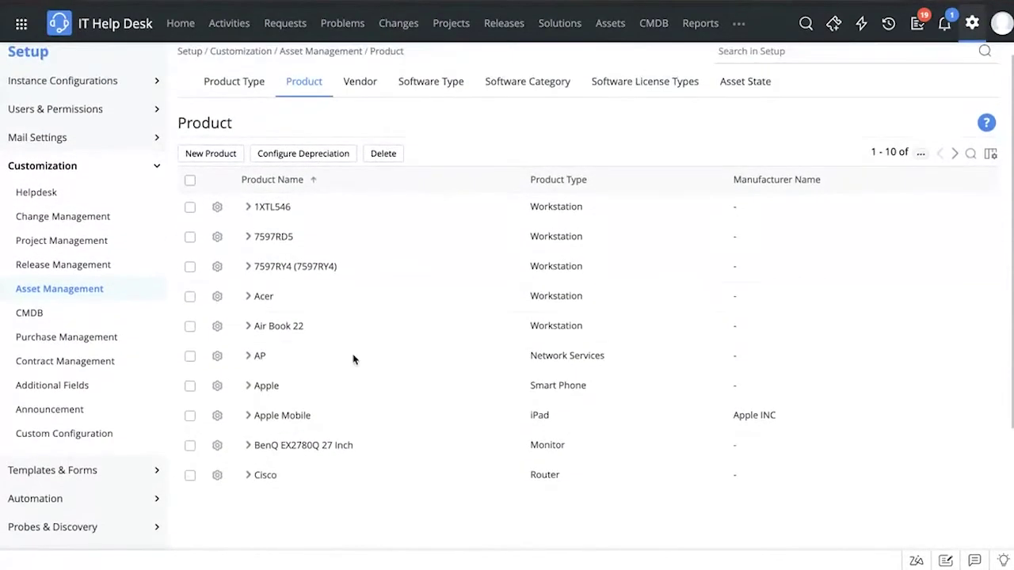
left_click(280, 416)
scroll(446, 335, "down", 3)
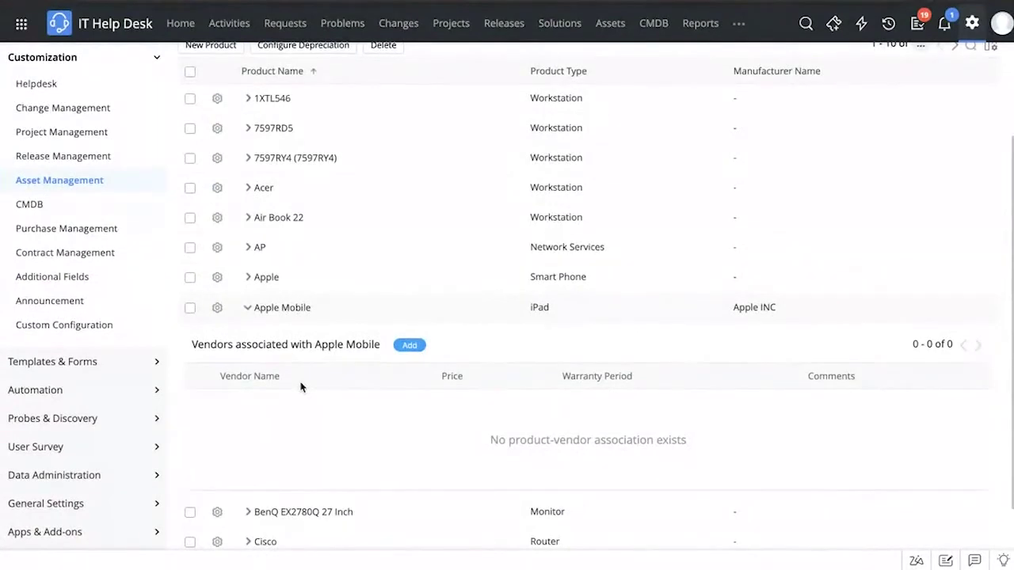
left_click(281, 309)
scroll(280, 309, "up", 3)
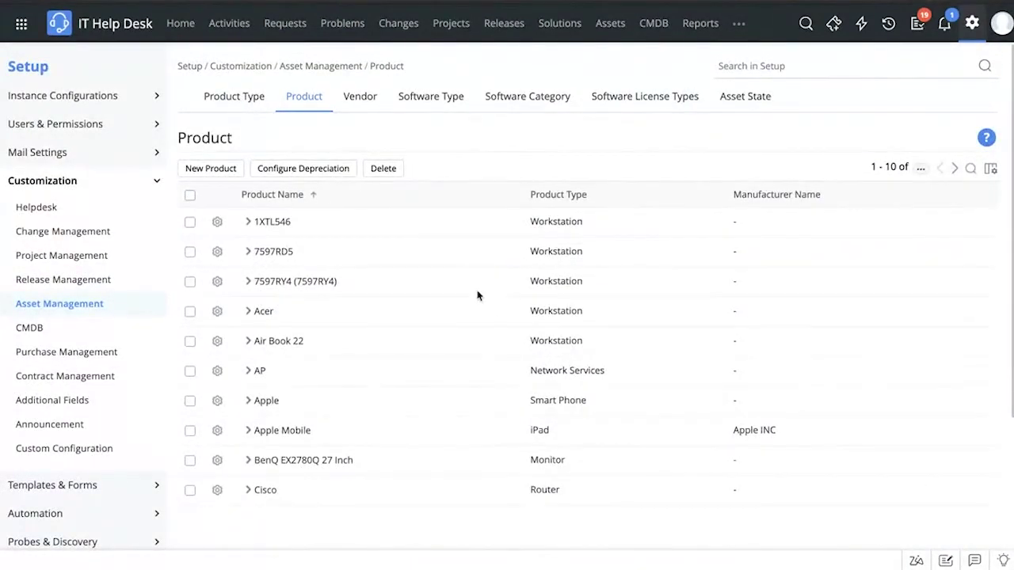
Review the Vendor, Software Type, Software Category and Software License Types lists in the Asset Management setup
left_click(359, 99)
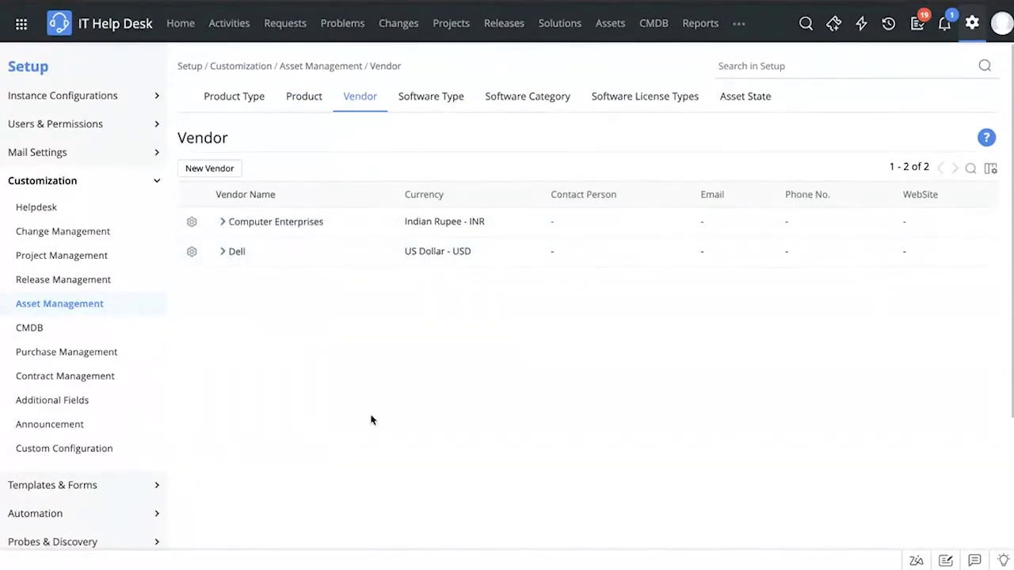
left_click(448, 101)
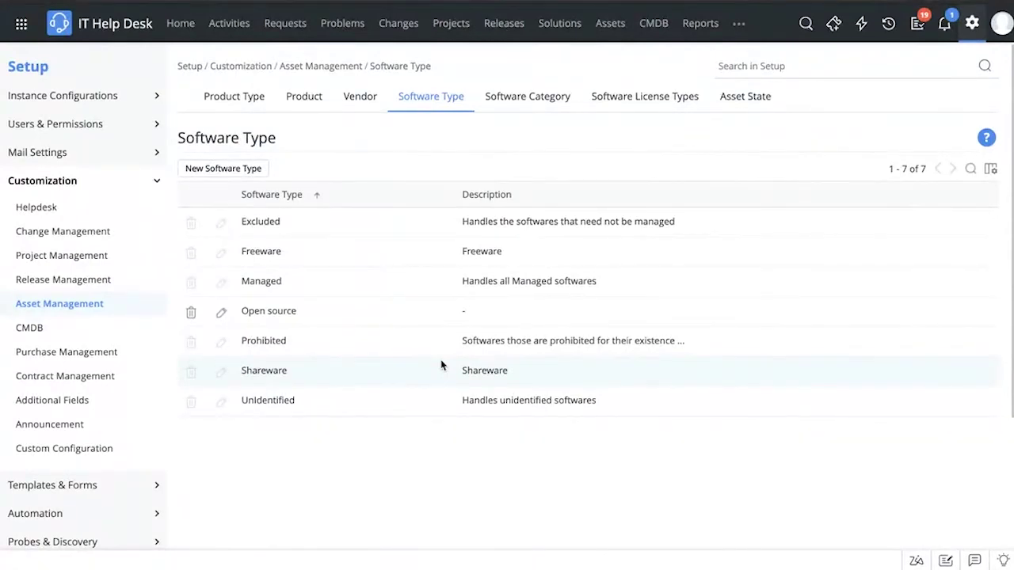
left_click(537, 99)
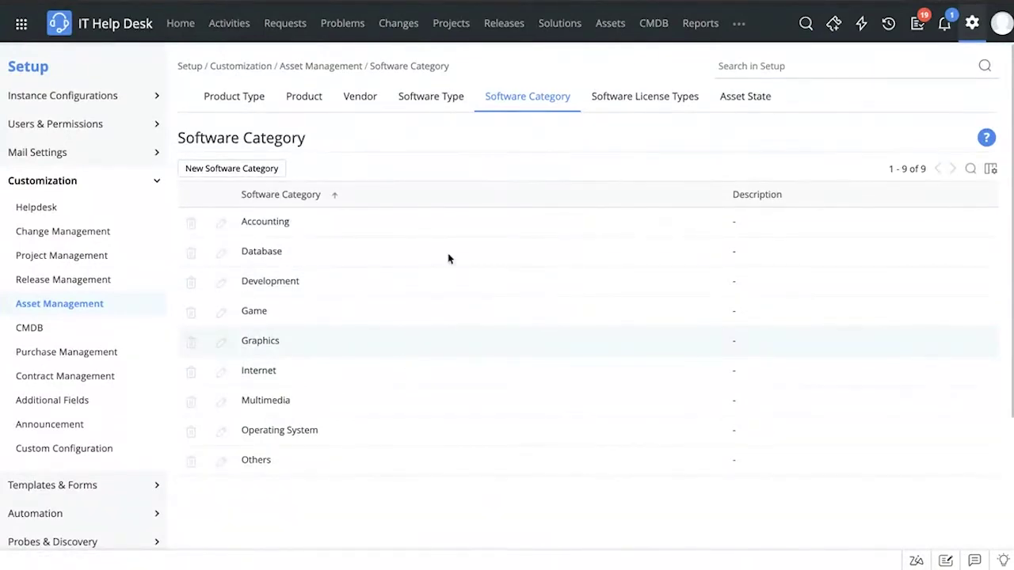
left_click(672, 104)
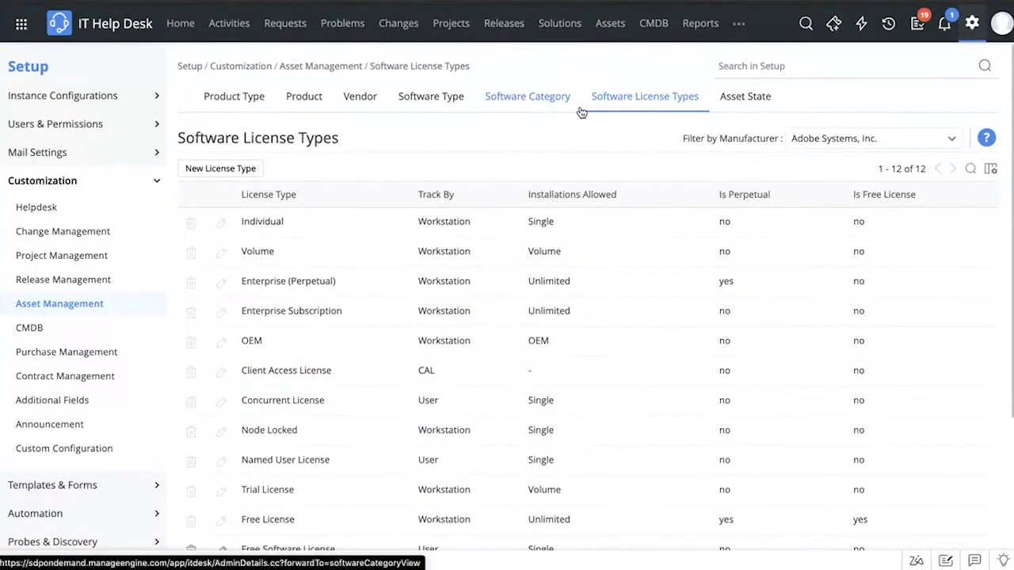
Examine the tracking, allowed installations and perpetual or free settings of the Adobe Systems, Inc. software license types
scroll(373, 315, "down", 2)
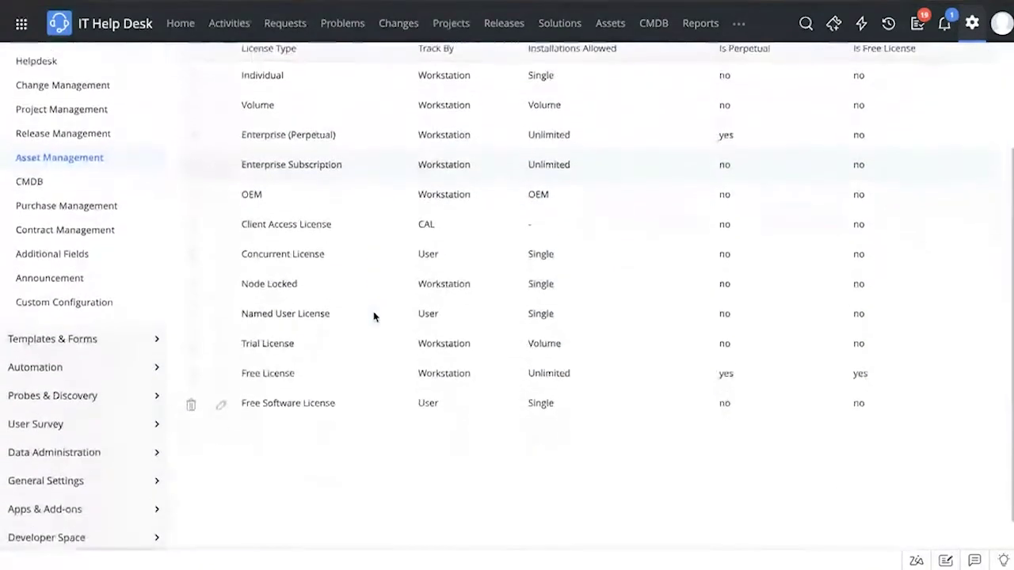
scroll(374, 317, "up", 1)
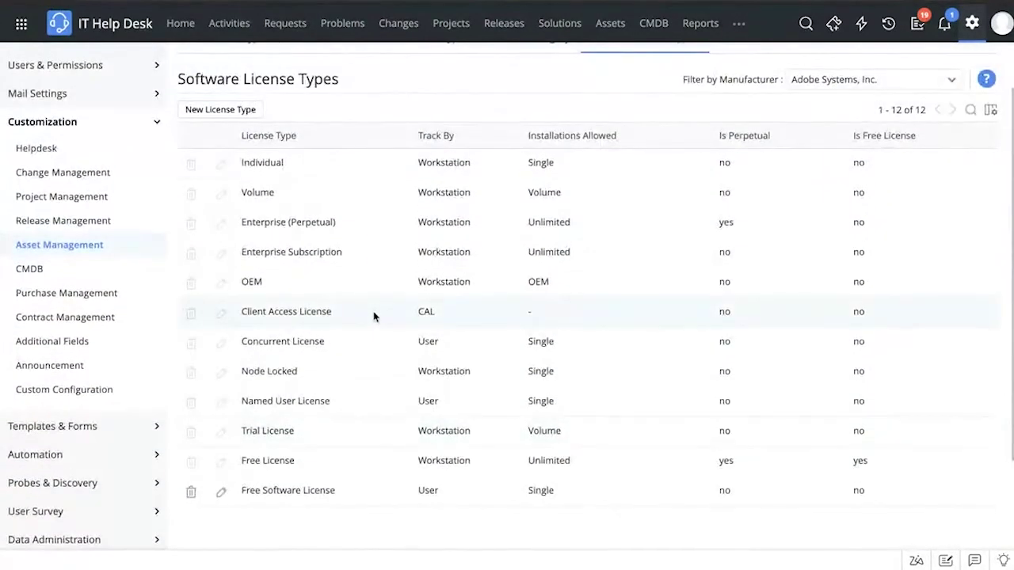
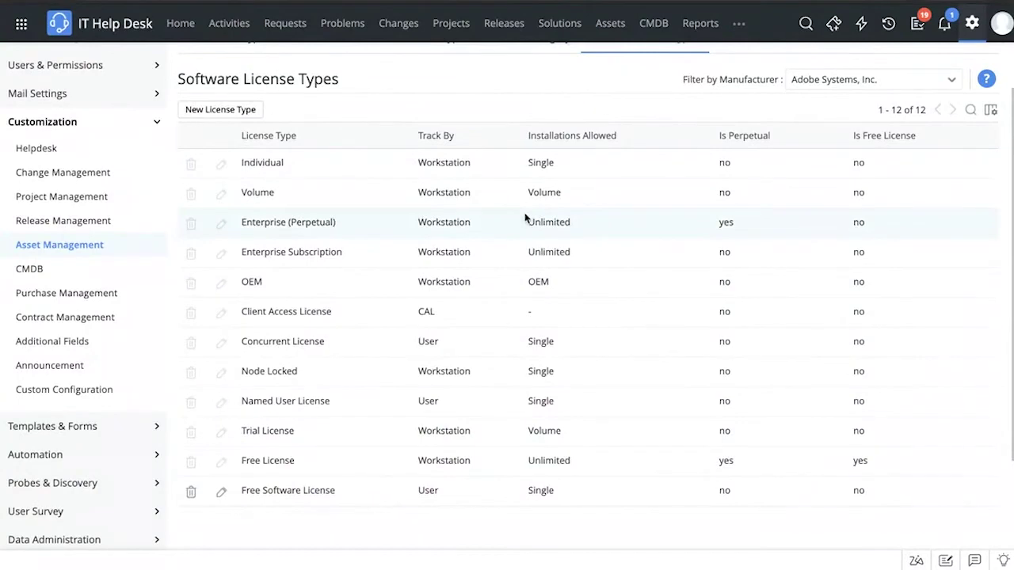
scroll(524, 218, "up", 2)
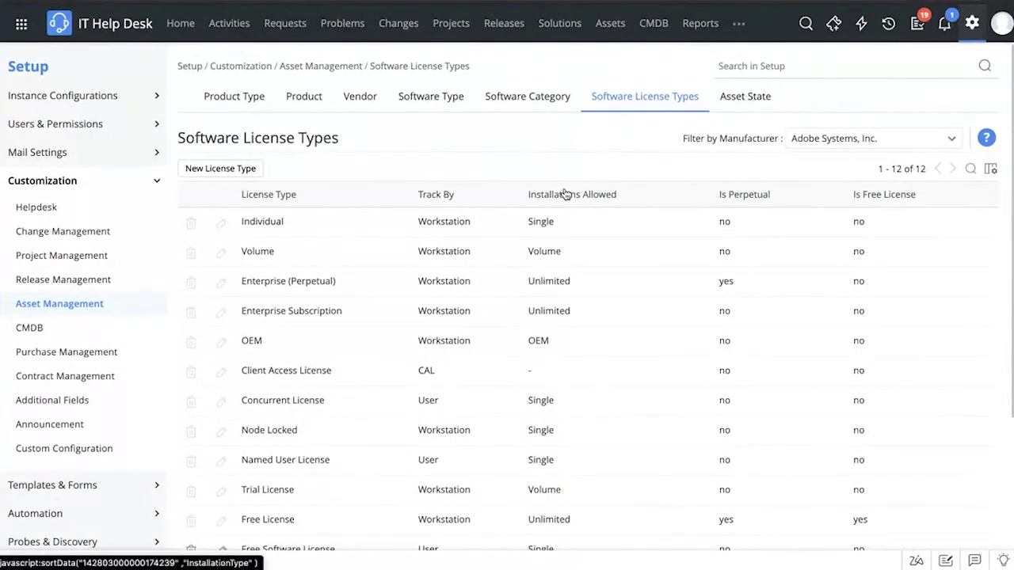
Open the VM-45-Prod workstation record from the Workstations list of the IT assets
left_click(609, 23)
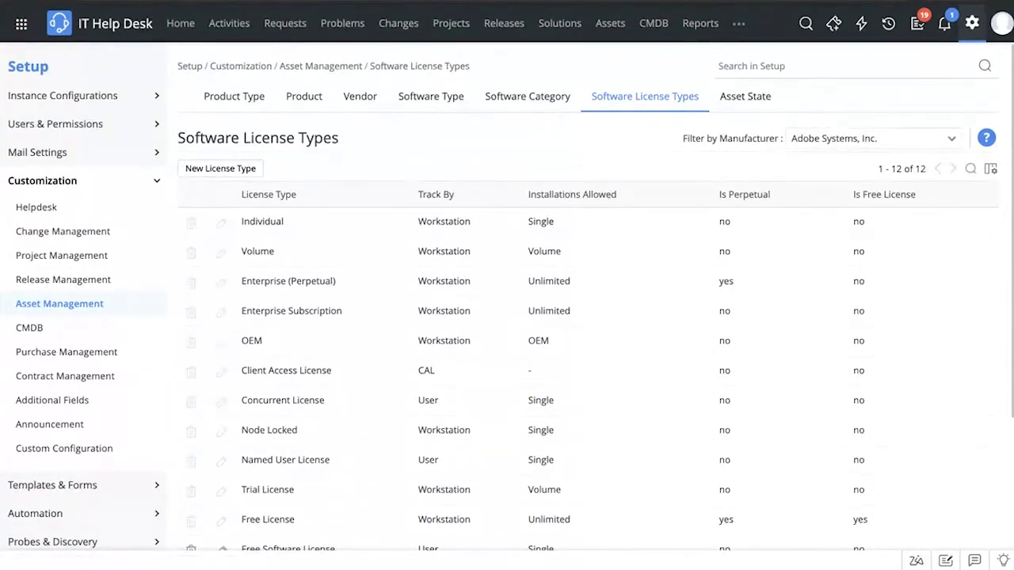
scroll(715, 301, "down", 2)
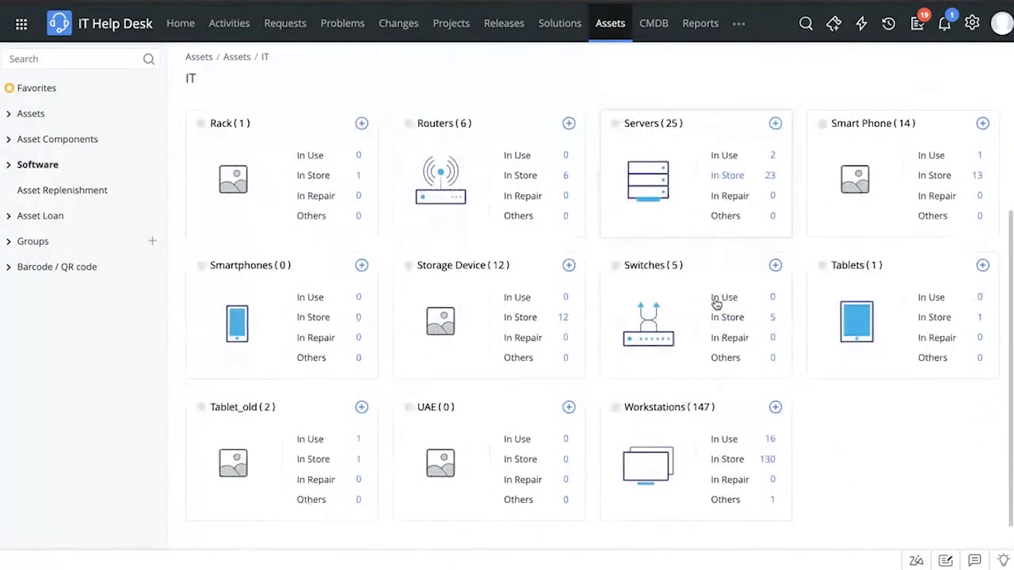
left_click(662, 415)
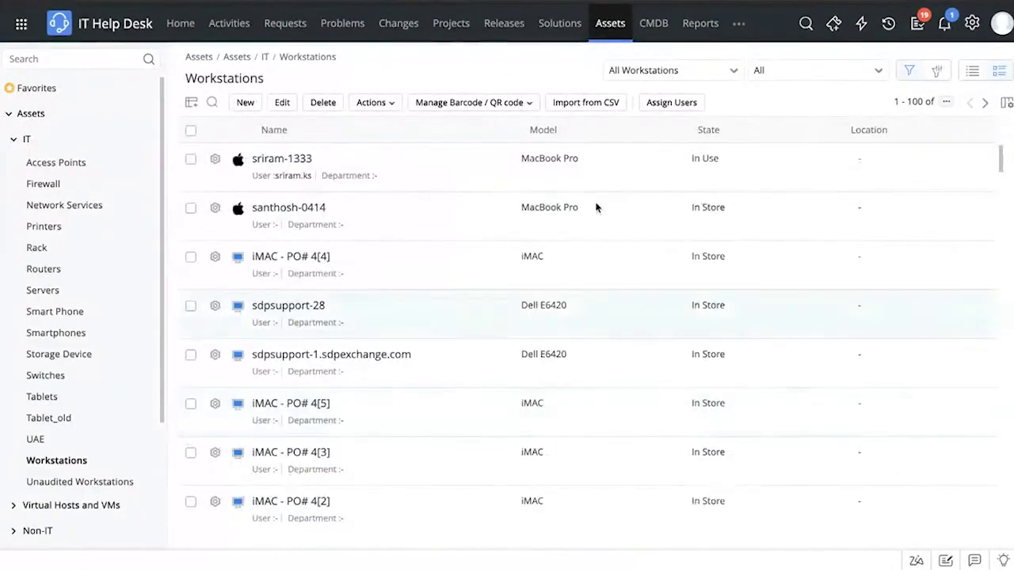
scroll(353, 335, "down", 10)
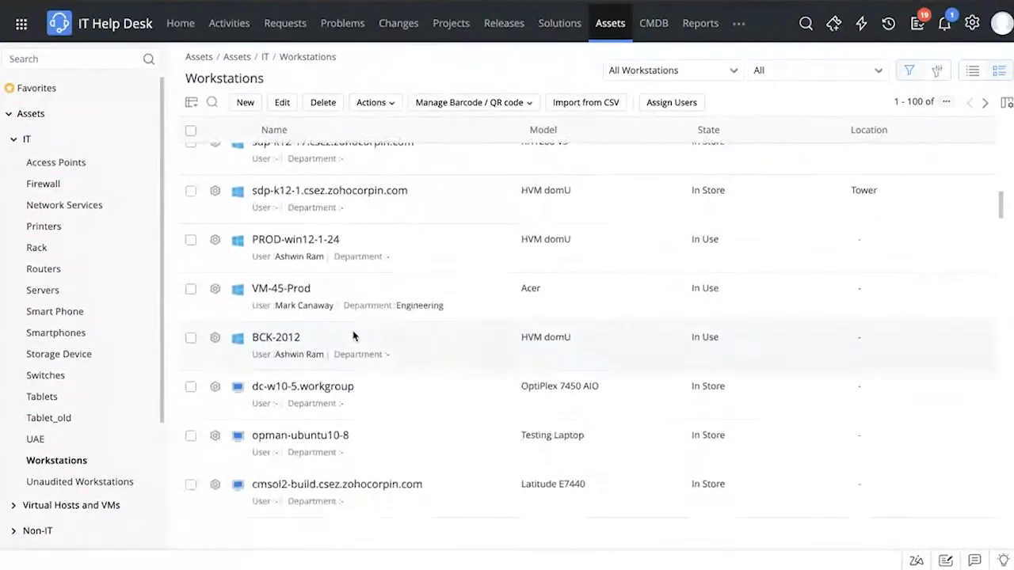
left_click(300, 290)
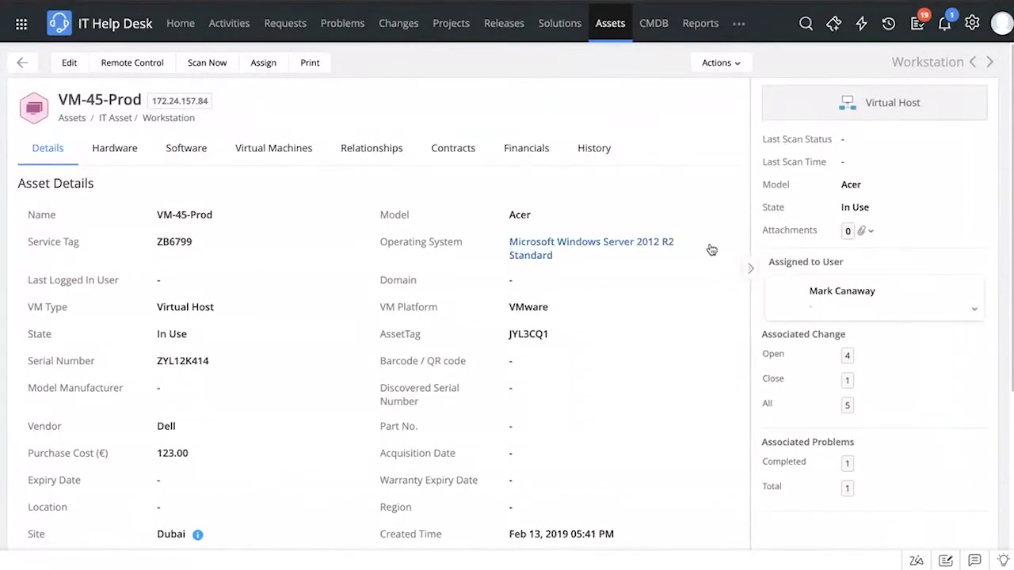
Examine VM-45-Prod's asset details, including its VM type, state, vendor, site, assigned user and additional asset details
scroll(346, 210, "down", 1)
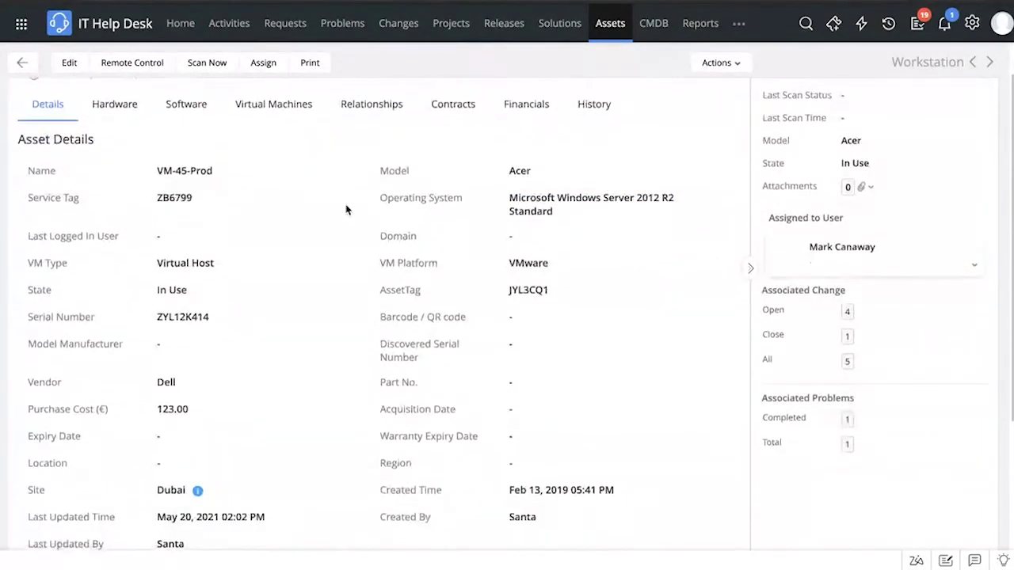
scroll(346, 210, "up", 1)
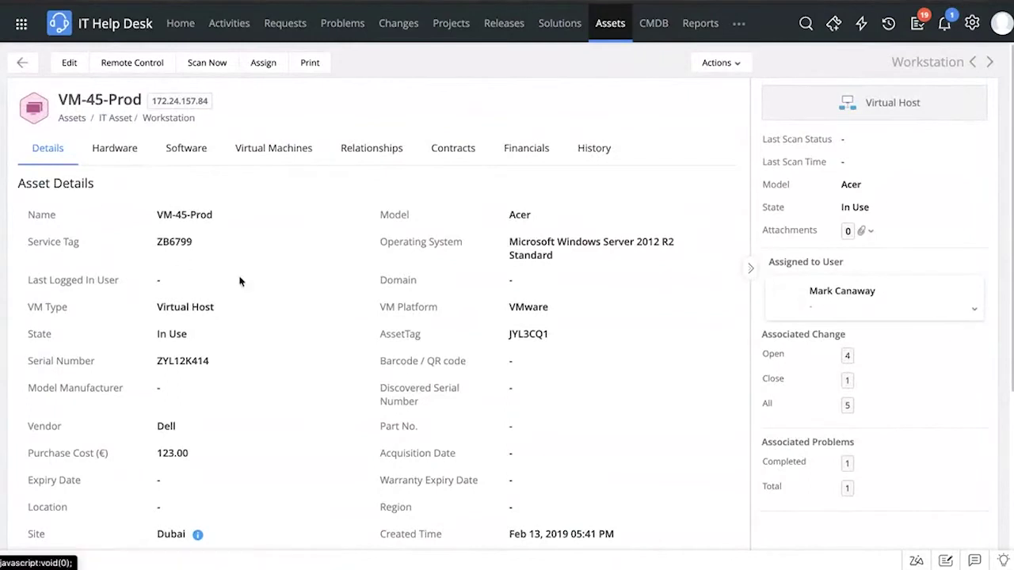
scroll(213, 306, "down", 1)
scroll(212, 306, "up", 1)
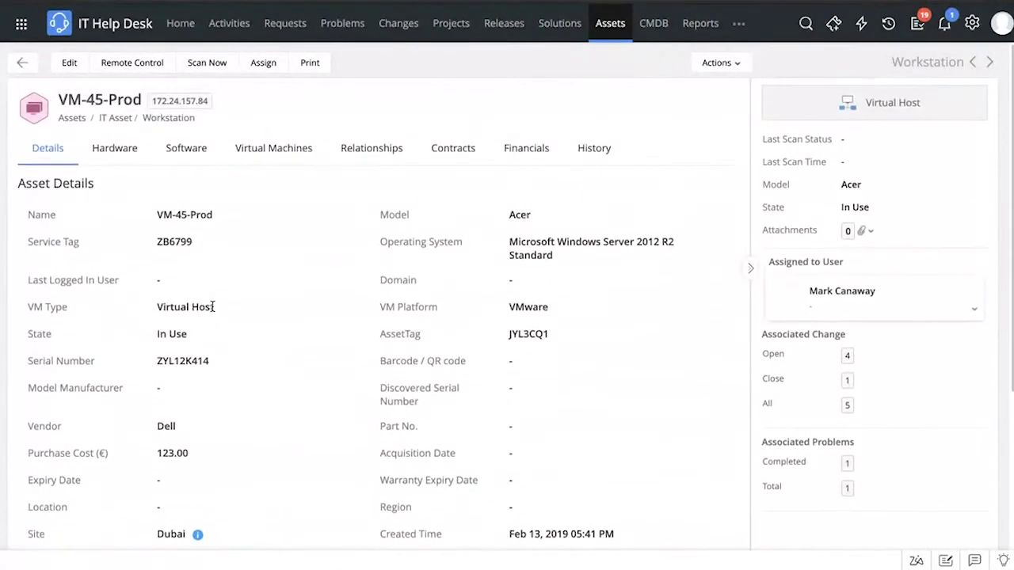
scroll(206, 153, "down", 1)
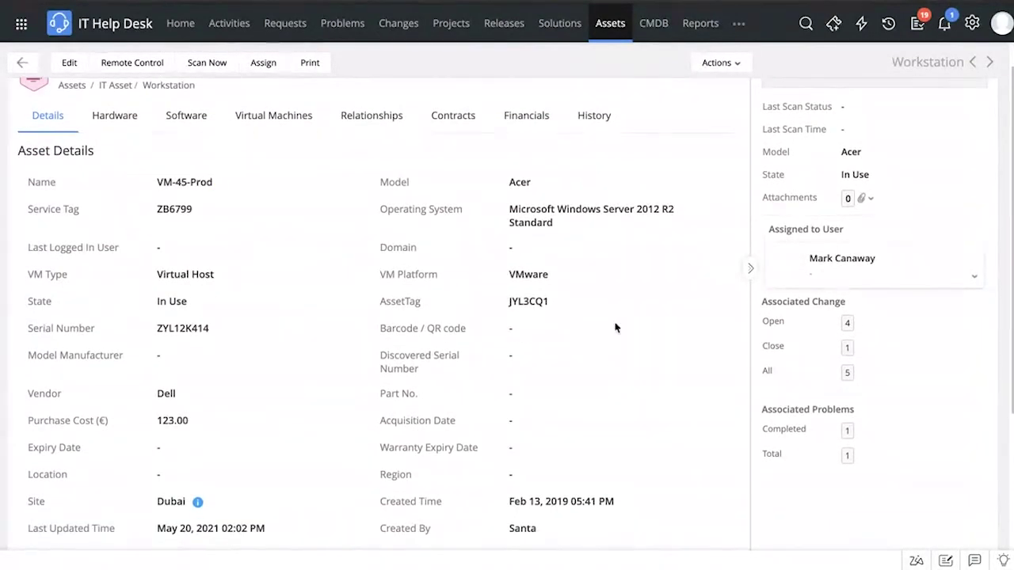
scroll(609, 367, "down", 3)
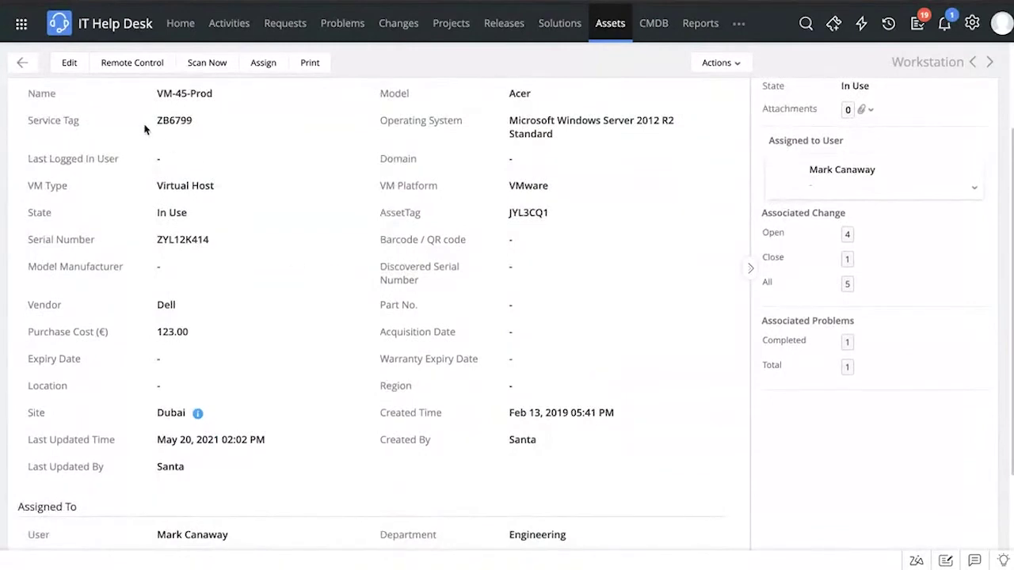
scroll(420, 277, "down", 1)
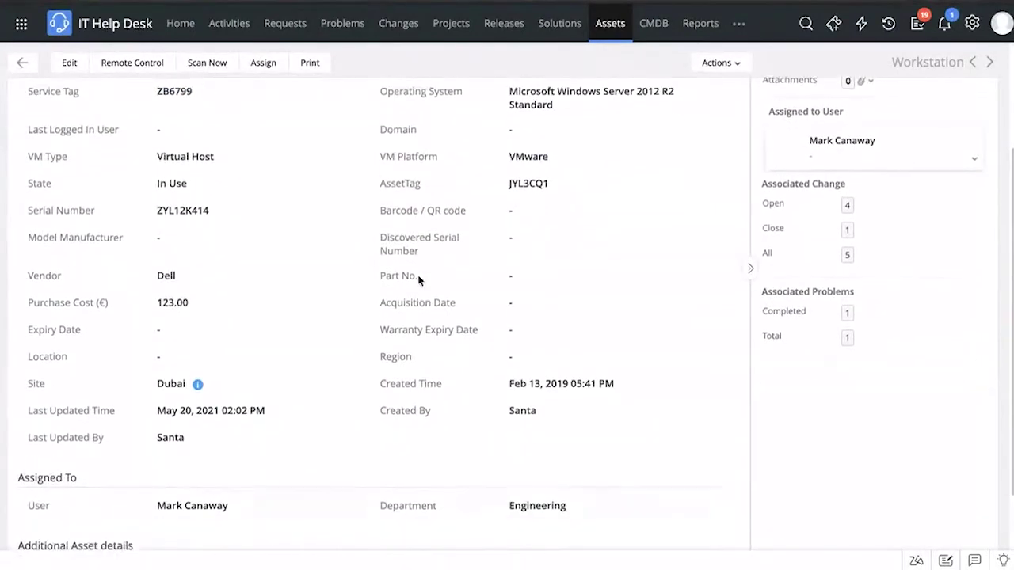
scroll(317, 317, "down", 1)
scroll(292, 333, "down", 2)
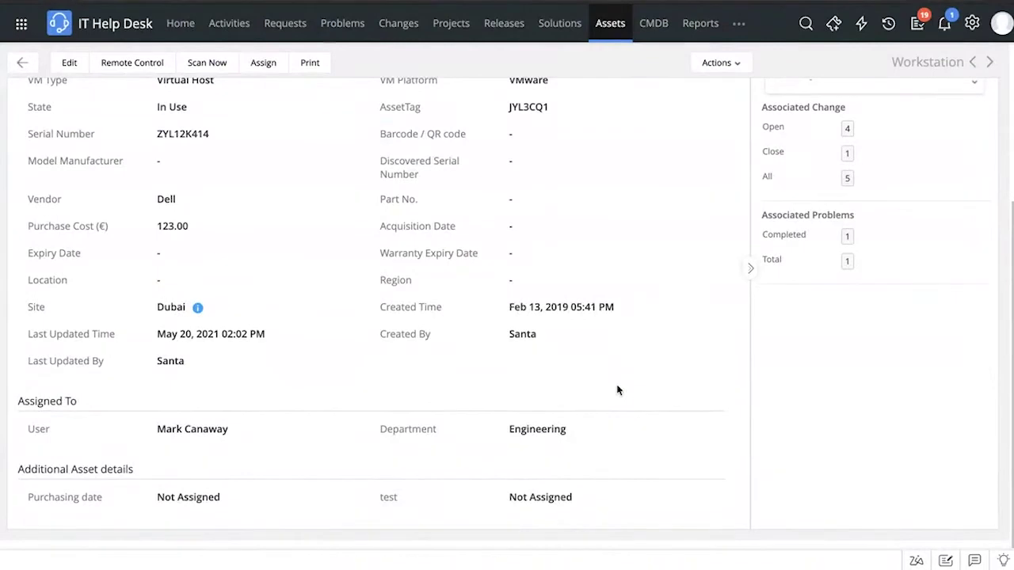
scroll(618, 390, "up", 5)
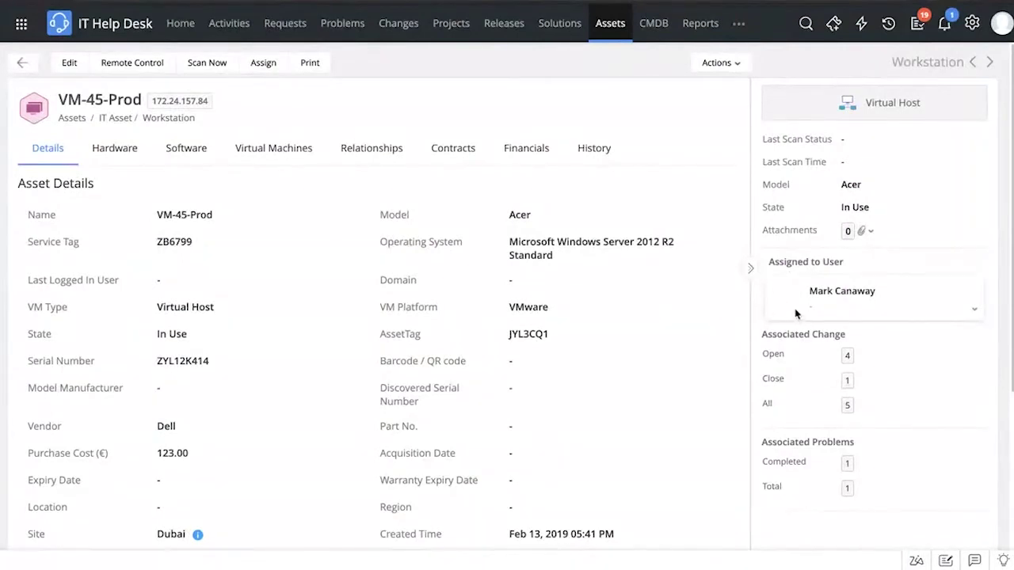
Review the open changes associated with VM-45-Prod, and close the list
scroll(895, 361, "down", 1)
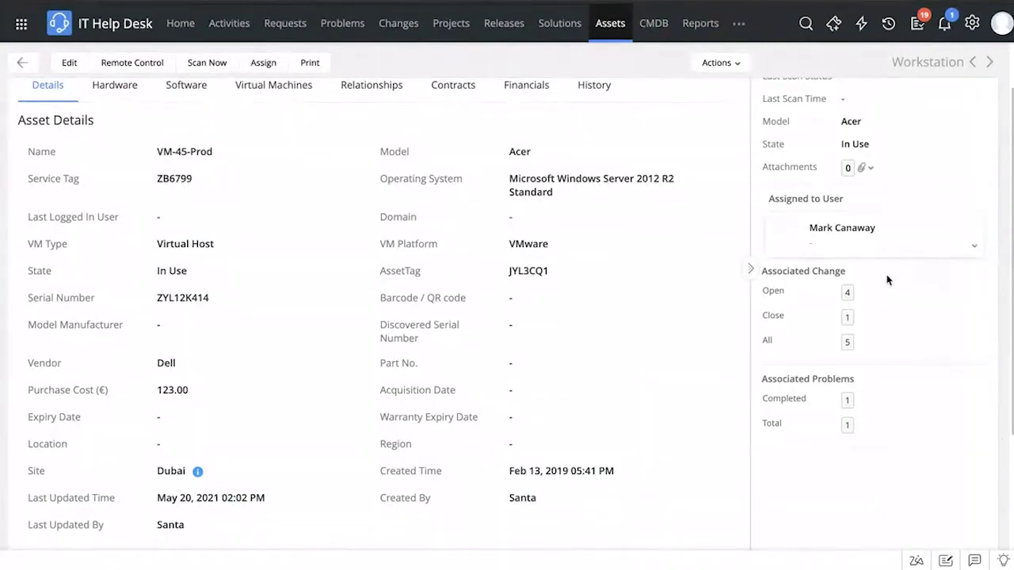
left_click(847, 293)
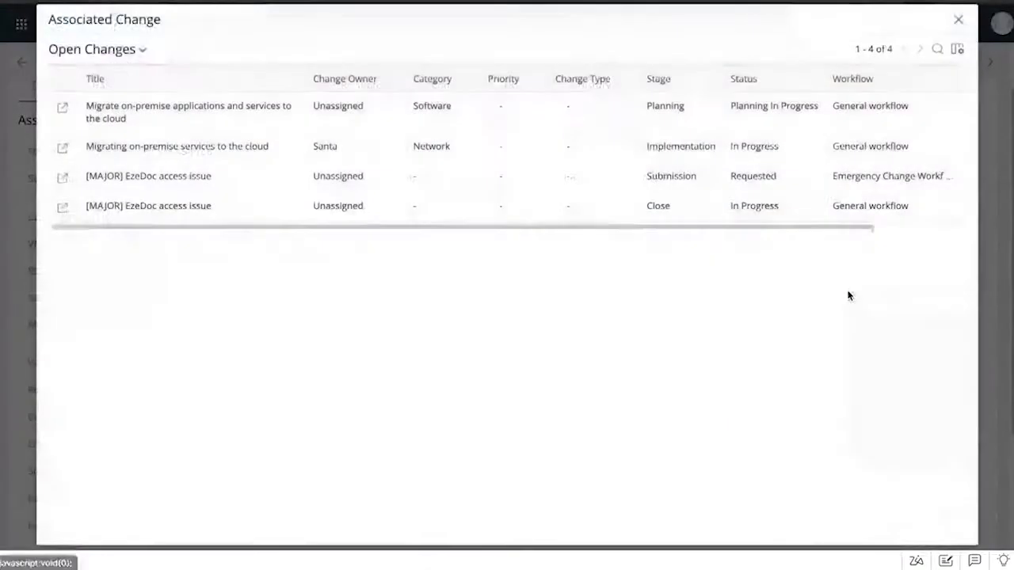
left_click(958, 19)
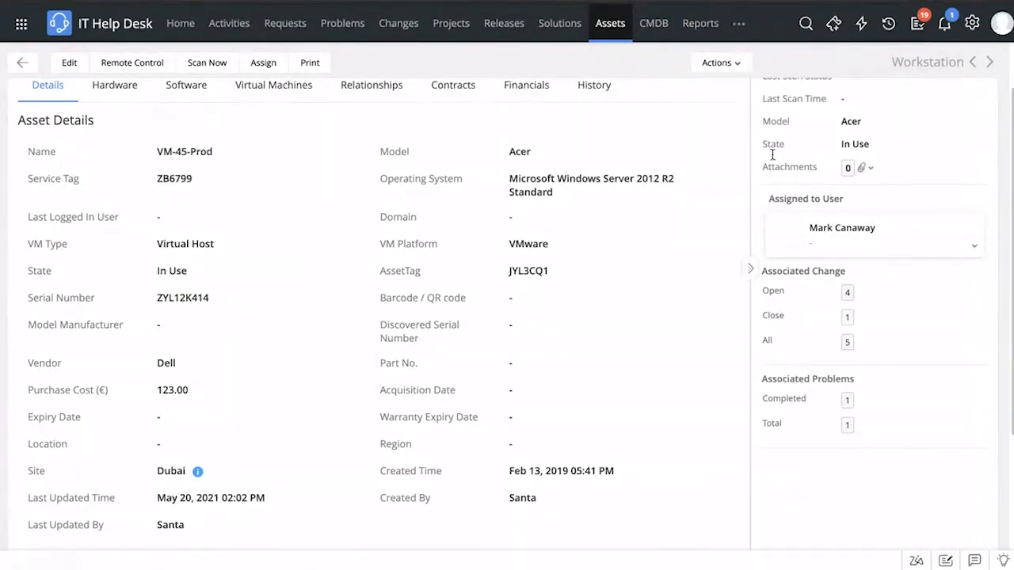
scroll(523, 274, "up", 2)
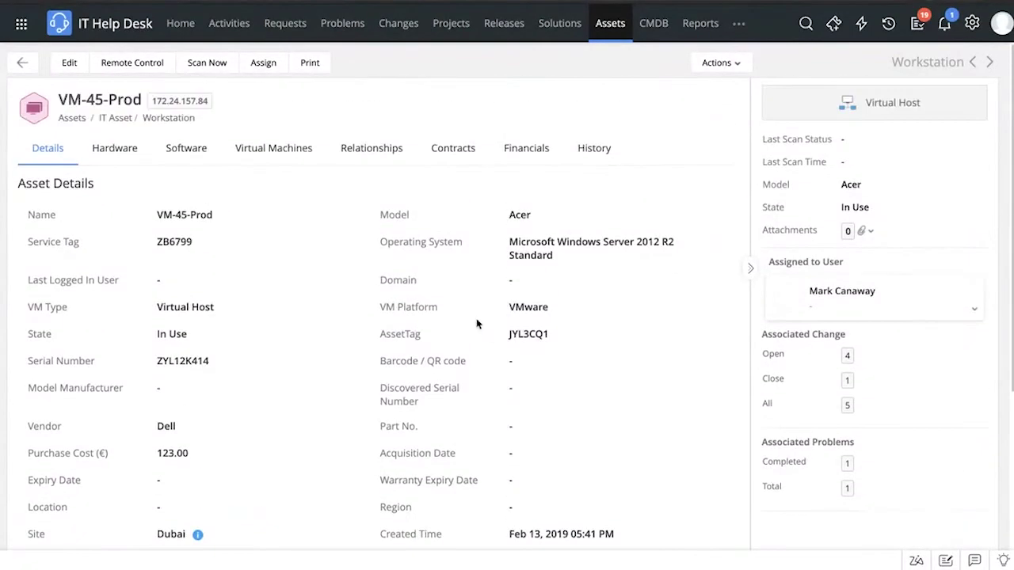
Examine VM-45-Prod's hardware information, covering the computer system, memory, processor, network, drives, printers, peripherals and ports
left_click(99, 151)
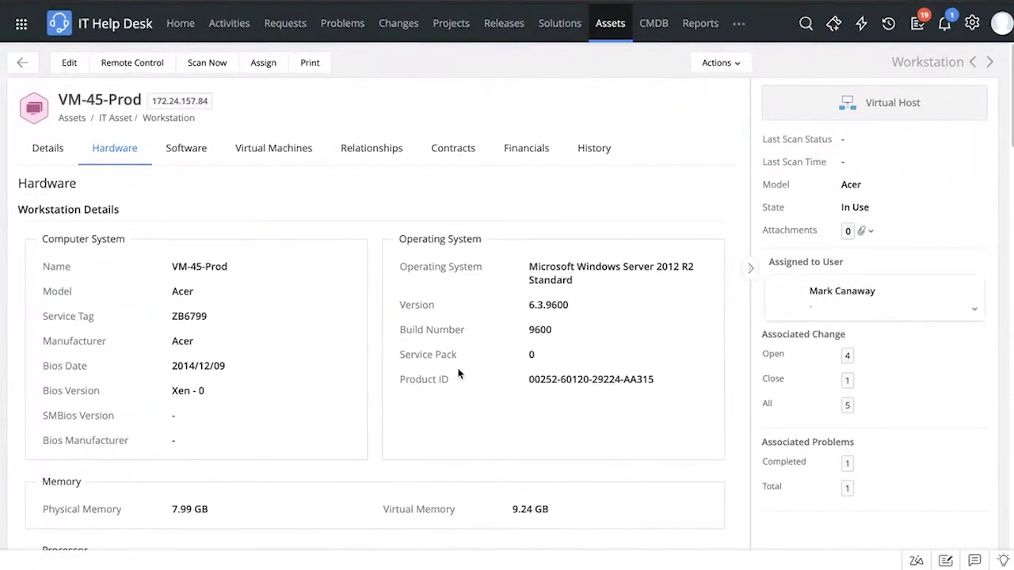
scroll(457, 373, "down", 5)
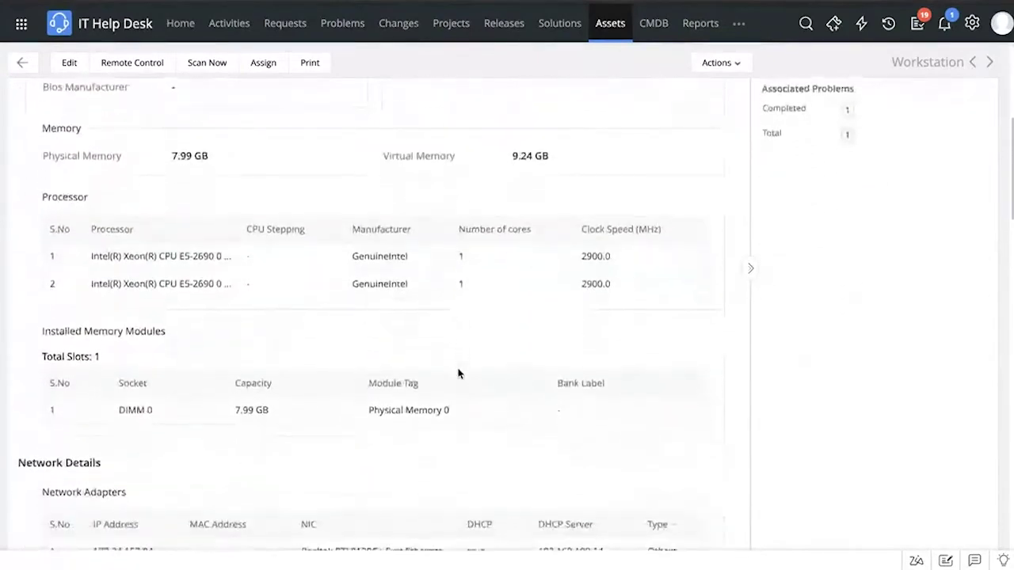
scroll(458, 373, "down", 1)
scroll(321, 341, "down", 3)
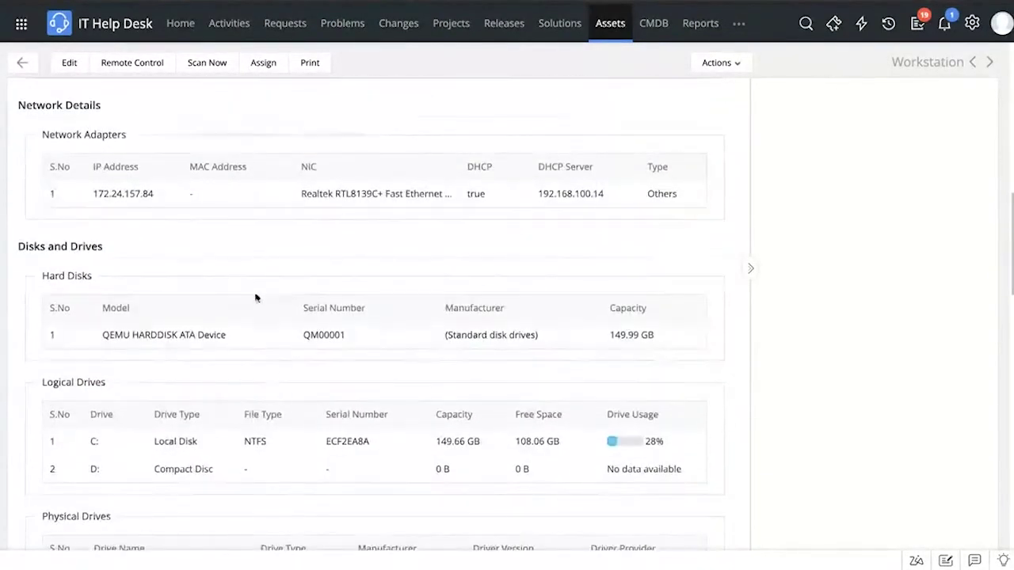
scroll(478, 509, "down", 3)
scroll(326, 409, "down", 10)
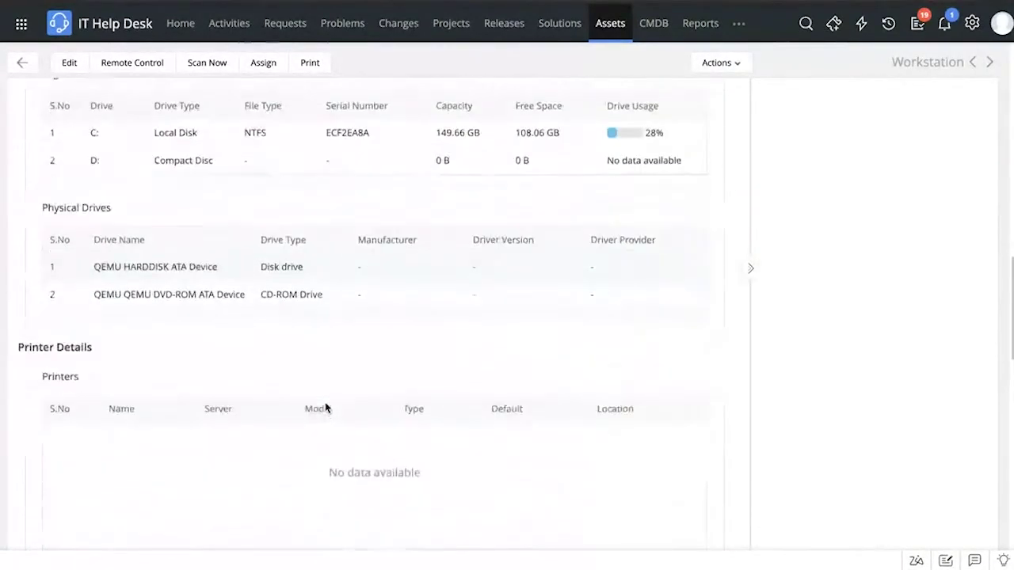
scroll(325, 408, "down", 2)
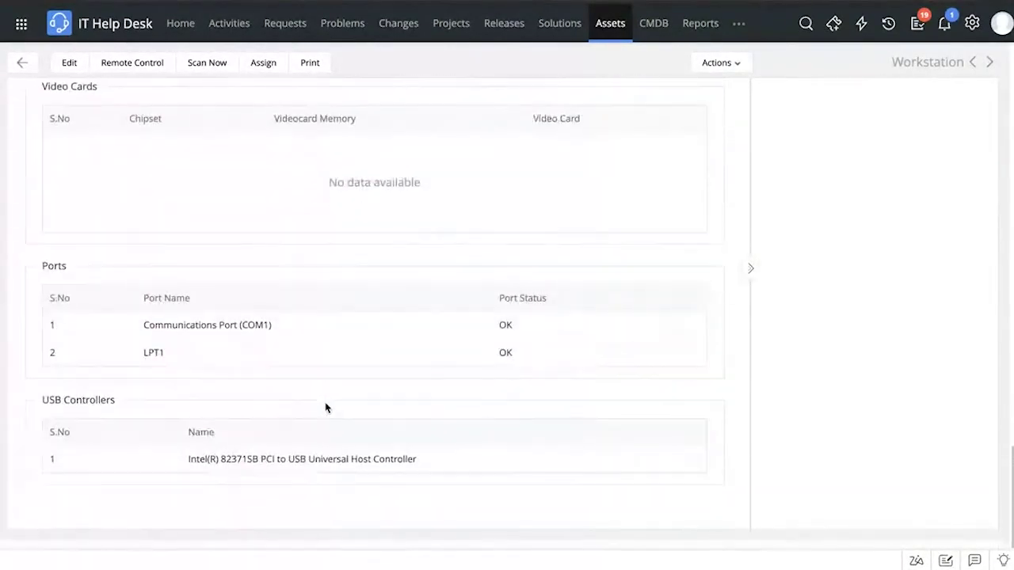
scroll(324, 408, "up", 3)
scroll(324, 408, "up", 6)
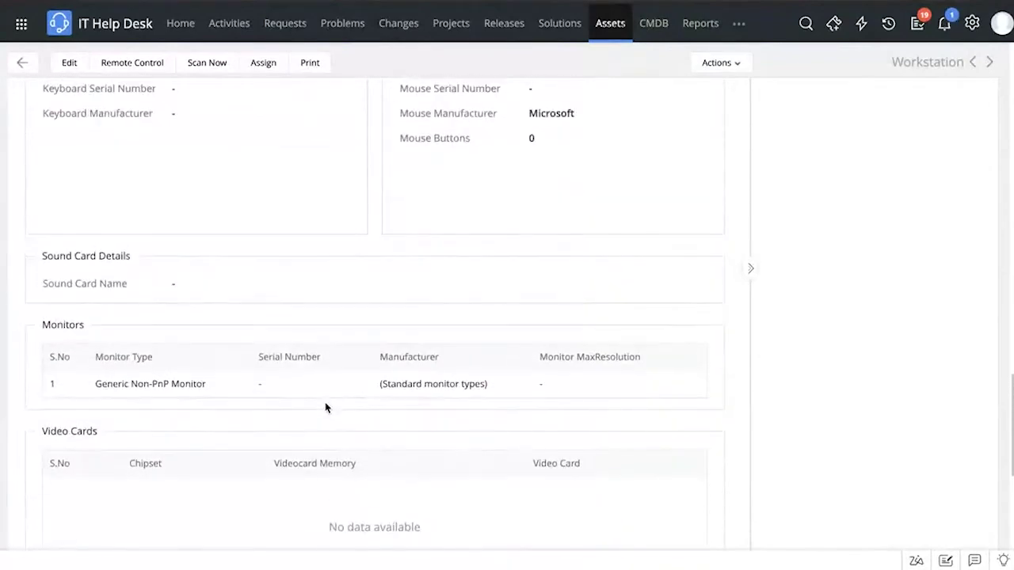
scroll(324, 408, "up", 3)
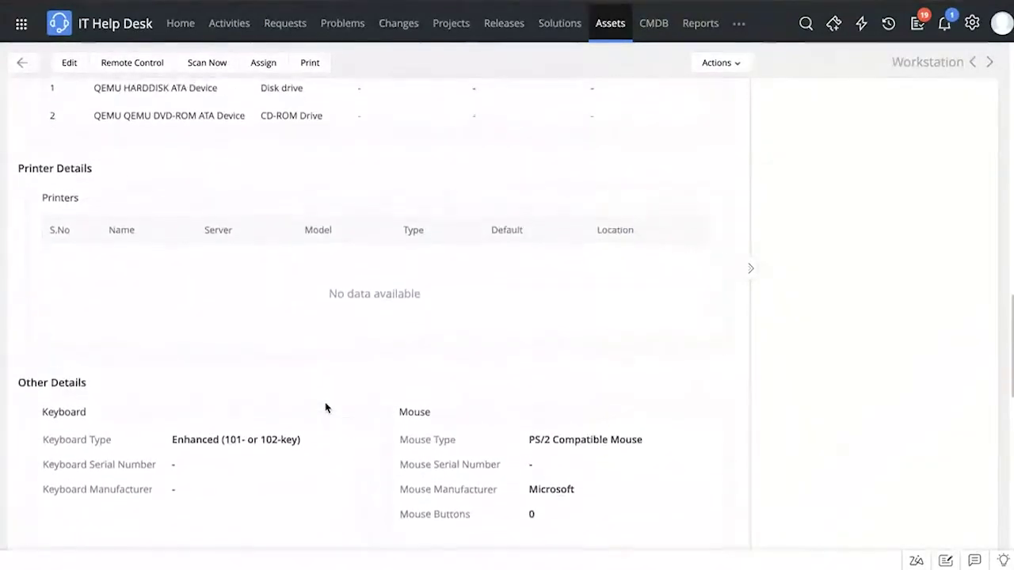
scroll(325, 406, "up", 5)
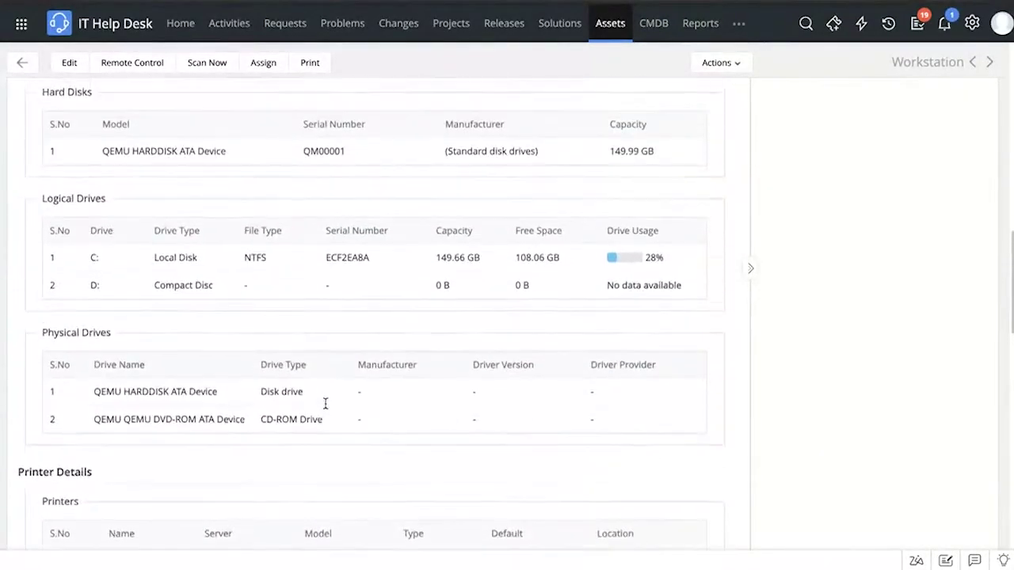
scroll(325, 408, "up", 5)
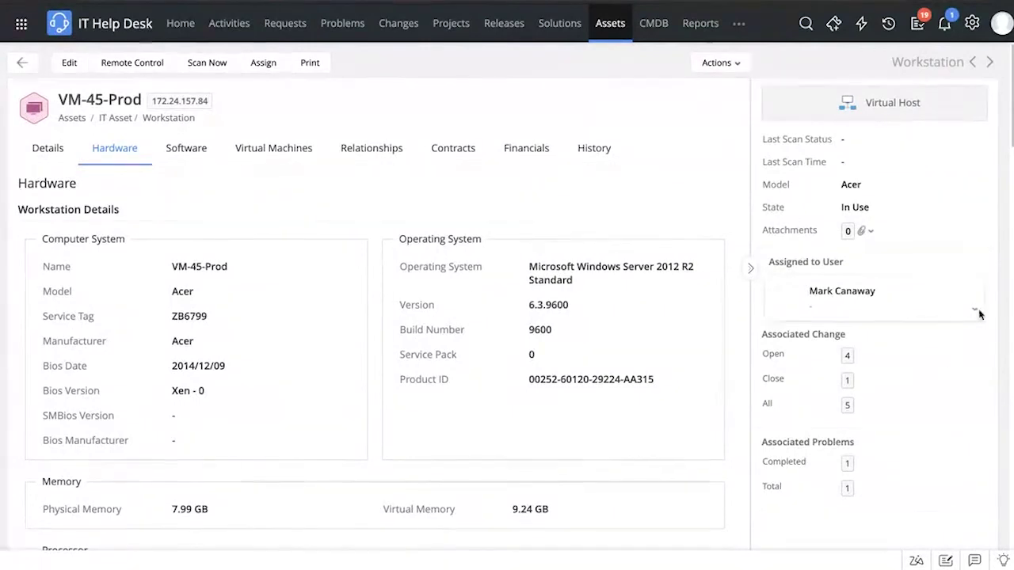
scroll(389, 283, "down", 2)
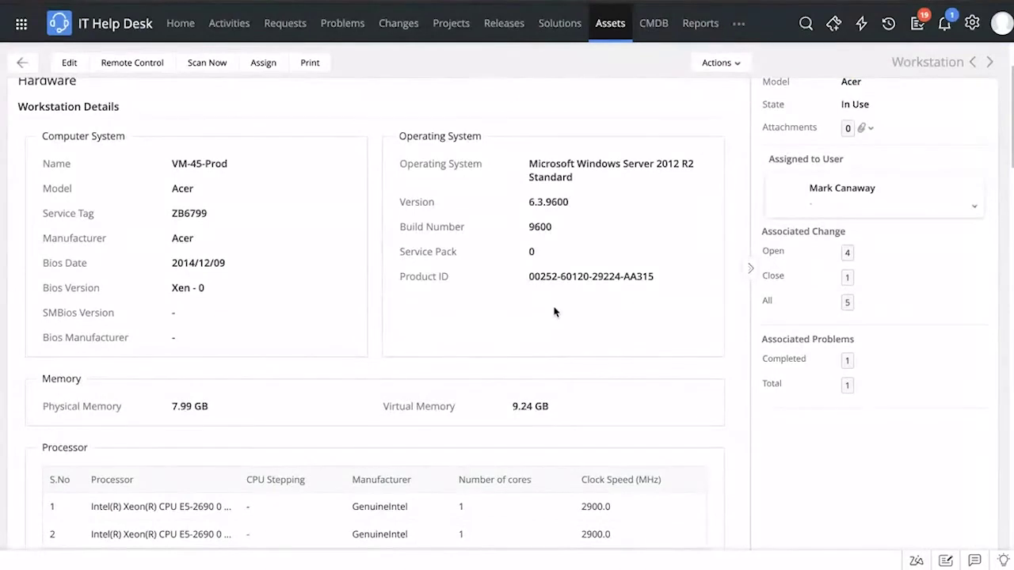
scroll(555, 312, "up", 2)
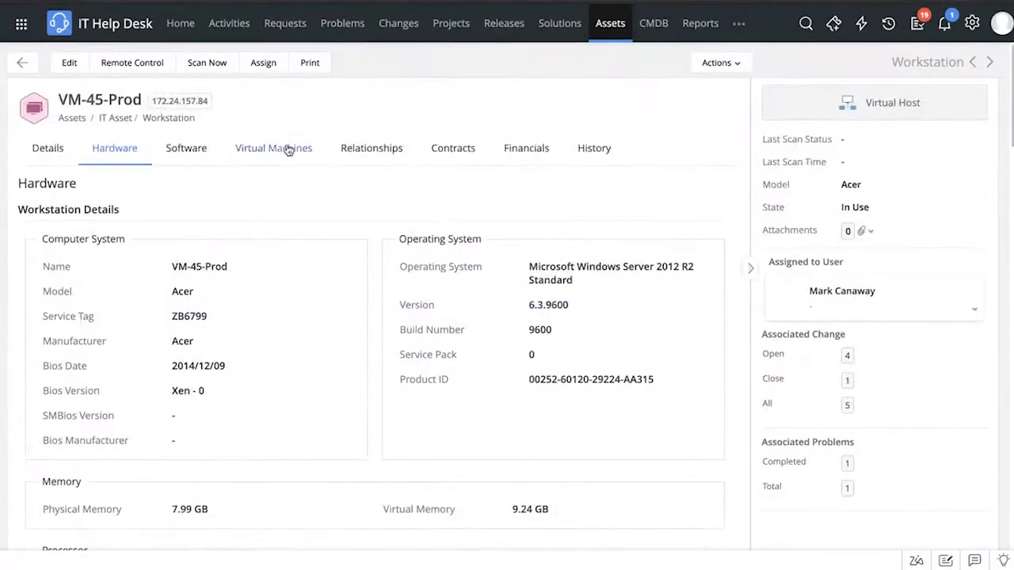
Review the software installed on VM-45-Prod with its versions, types, categories and installation dates
left_click(191, 159)
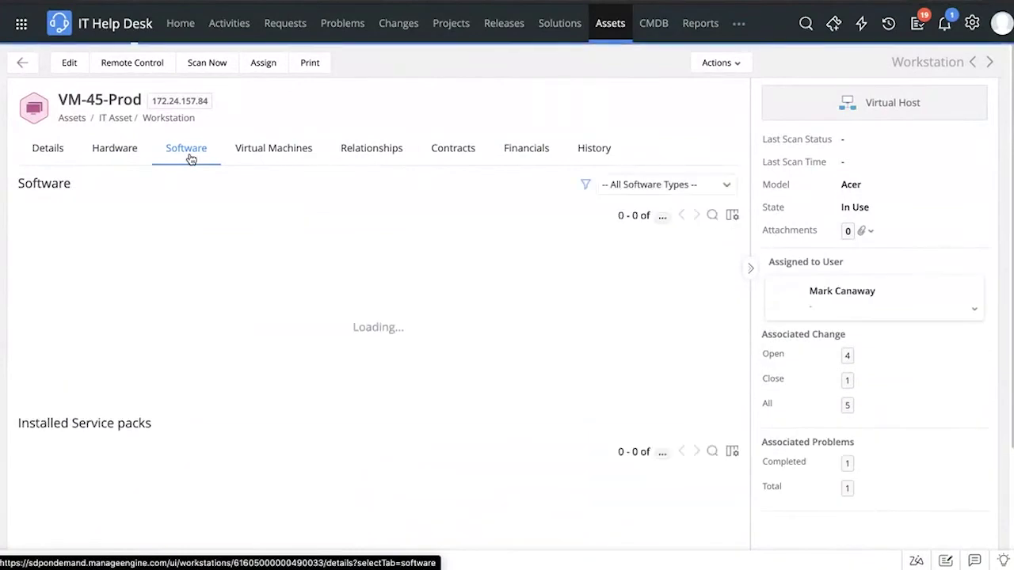
scroll(190, 159, "down", 1)
scroll(190, 159, "down", 2)
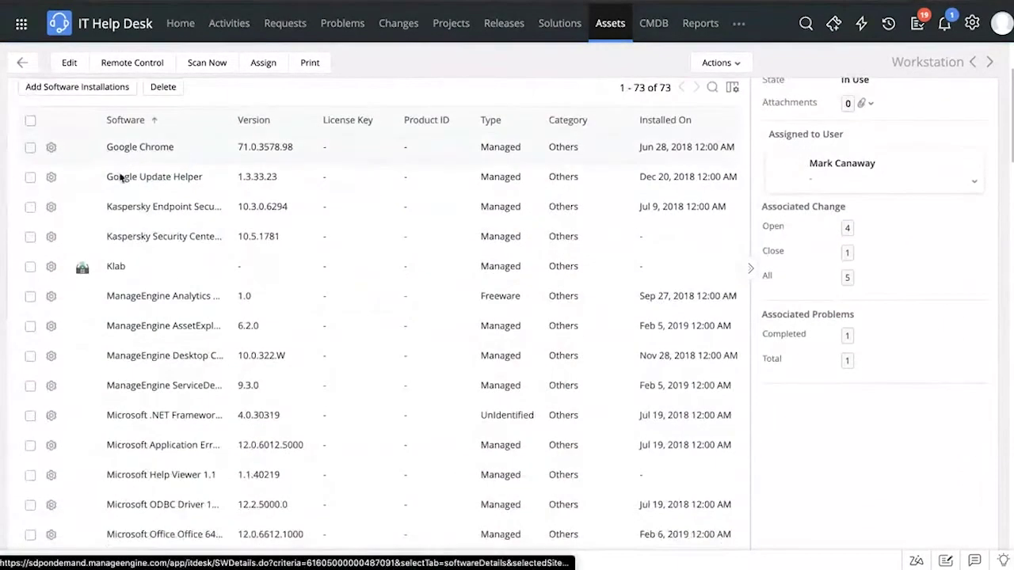
scroll(571, 289, "up", 2)
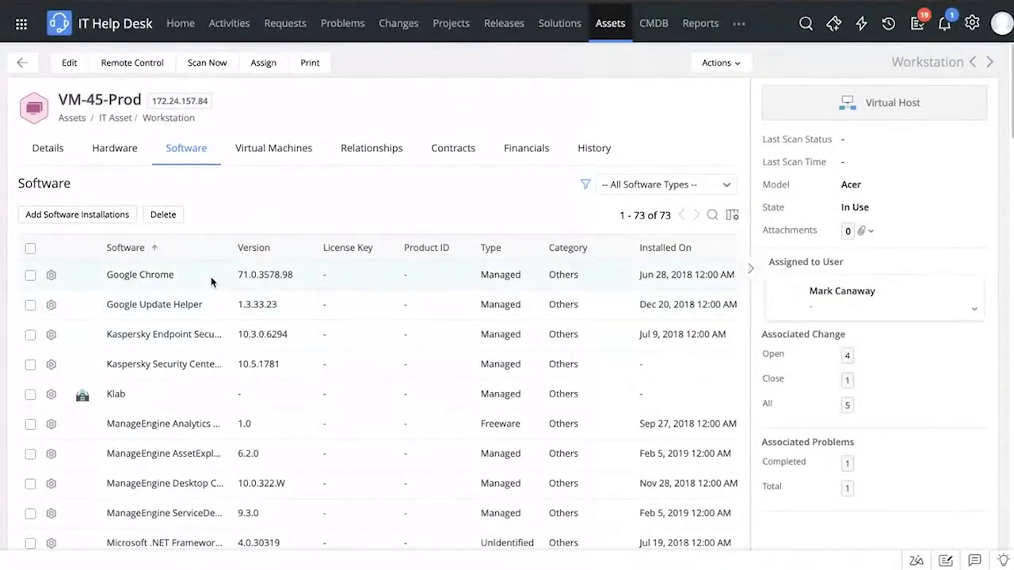
Review VM-45-Prod's virtual machines and its relationship map of assigned user, connected assets, business services, and attached components and assets
left_click(290, 153)
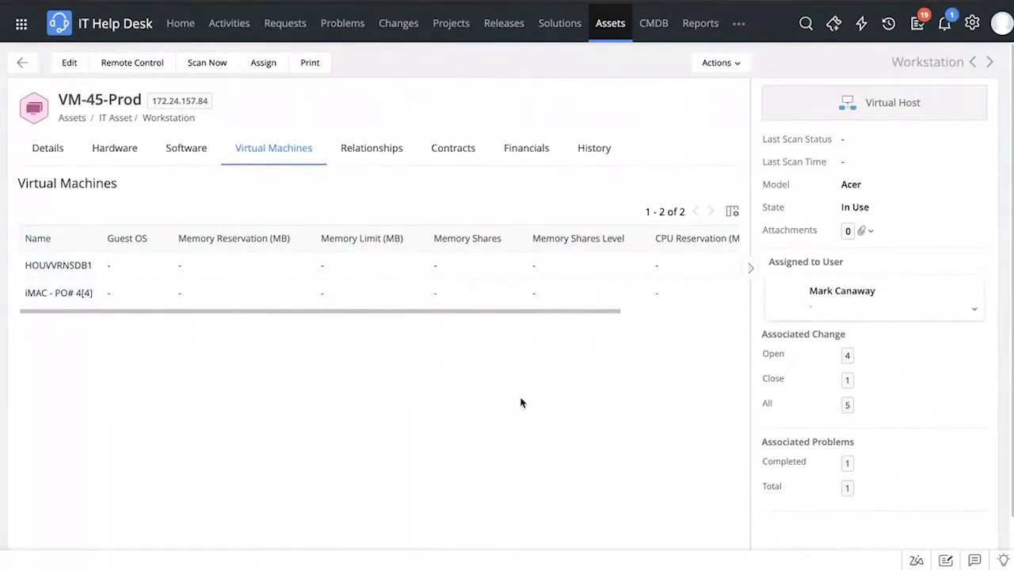
left_click(379, 149)
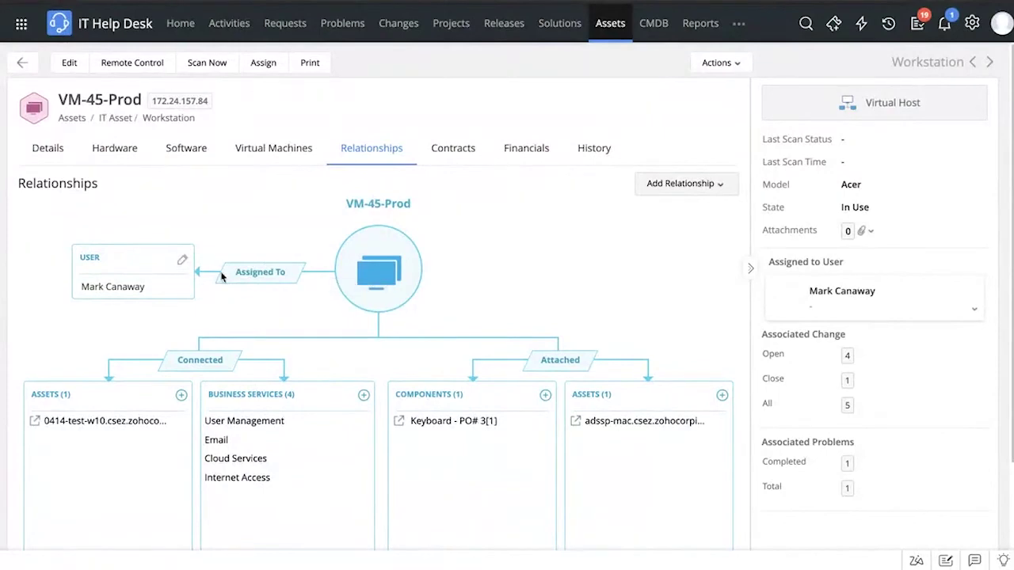
scroll(328, 282, "down", 1)
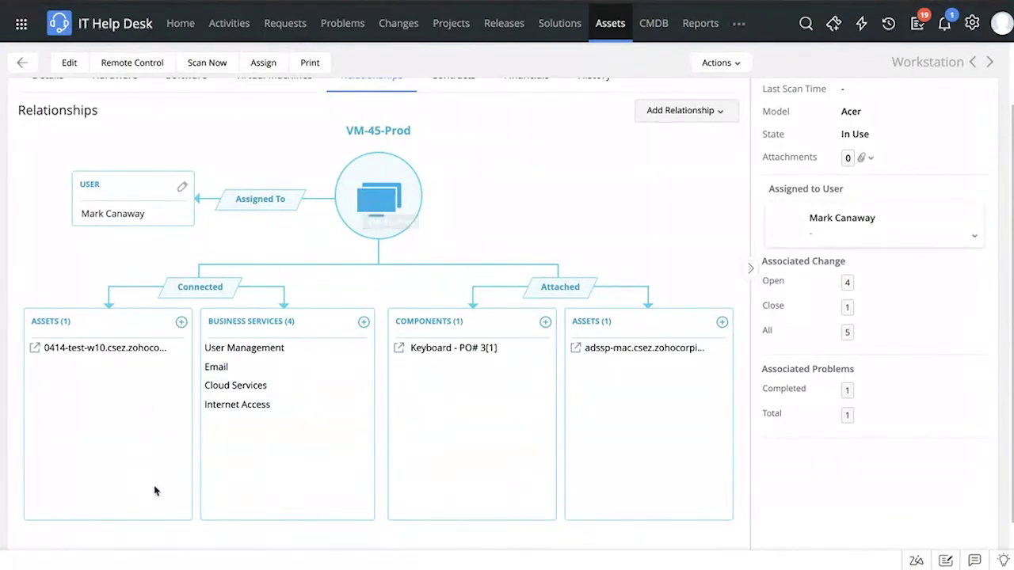
scroll(689, 255, "up", 2)
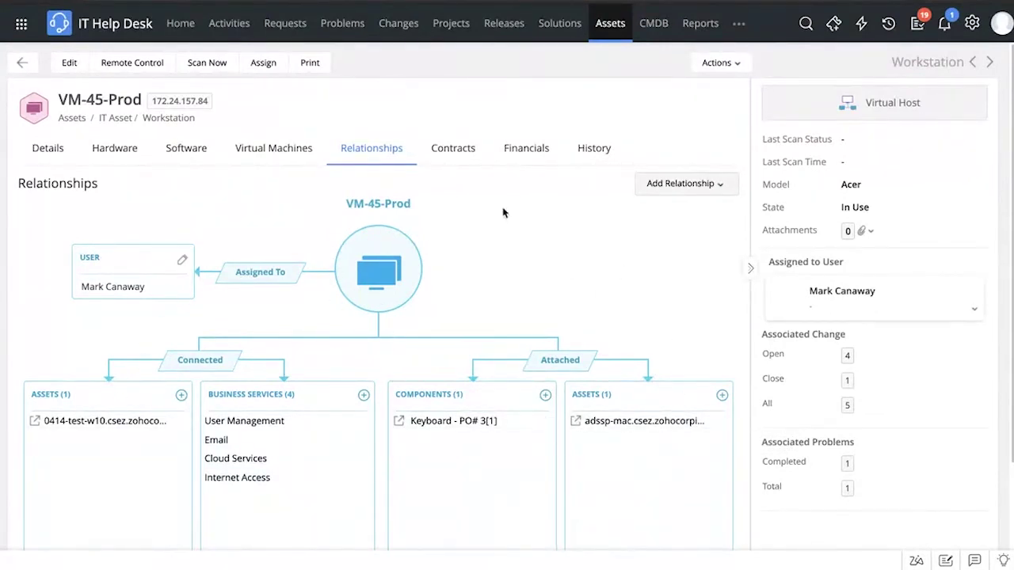
mouse_move(187, 430)
Review VM-45-Prod's contracts and its financial costs, including purchase cost, component cost and total cost of ownership
left_click(473, 153)
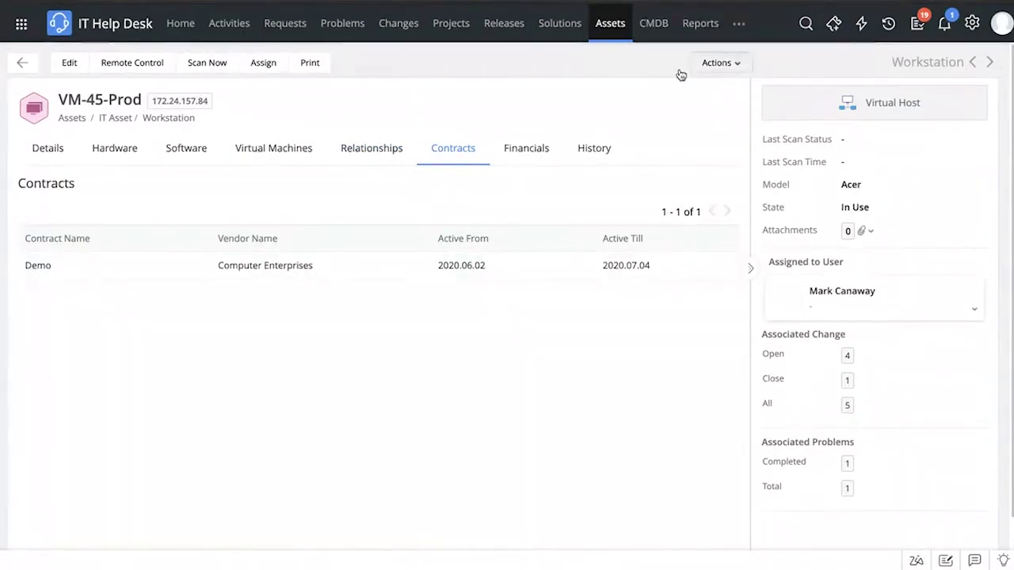
left_click(524, 160)
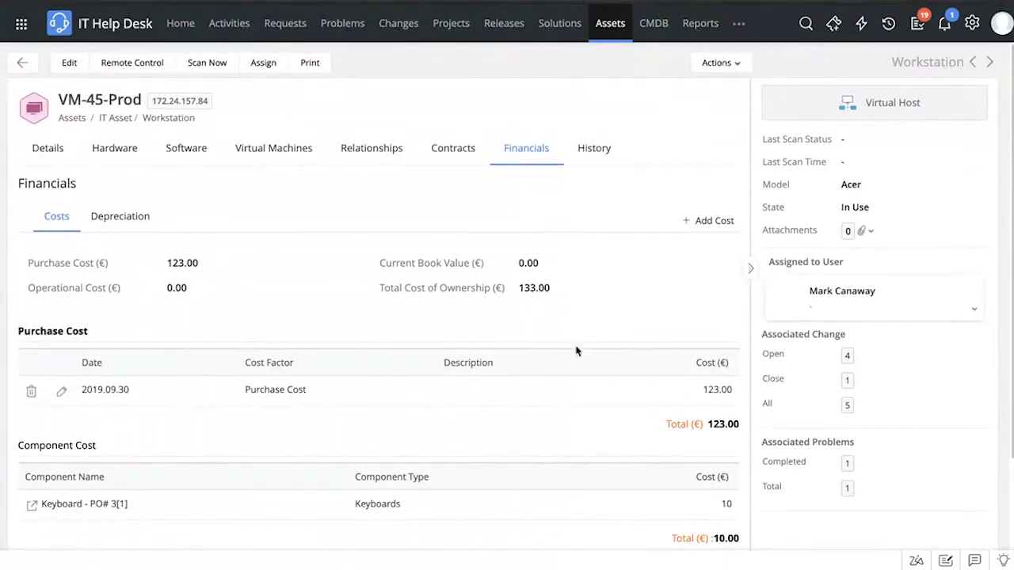
Examine VM-45-Prod's depreciation details and the depreciation methods offered for this asset, and leave the configuration without saving
left_click(108, 220)
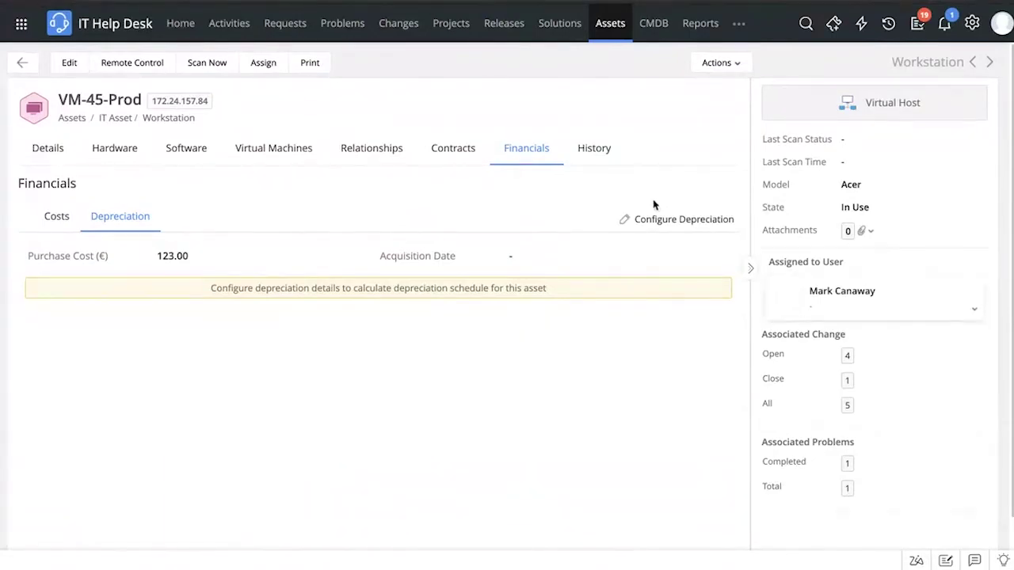
left_click(647, 221)
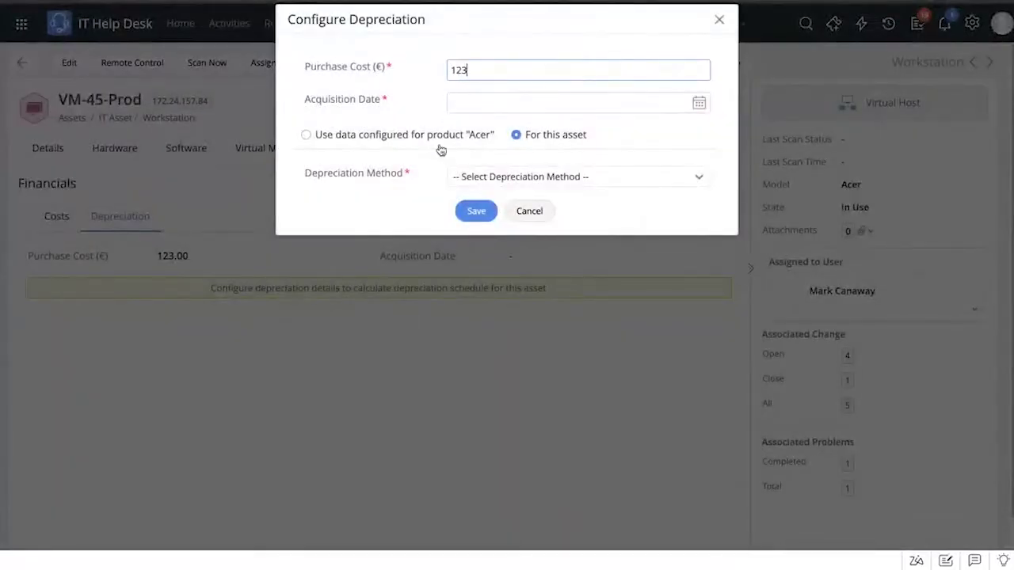
left_click(516, 181)
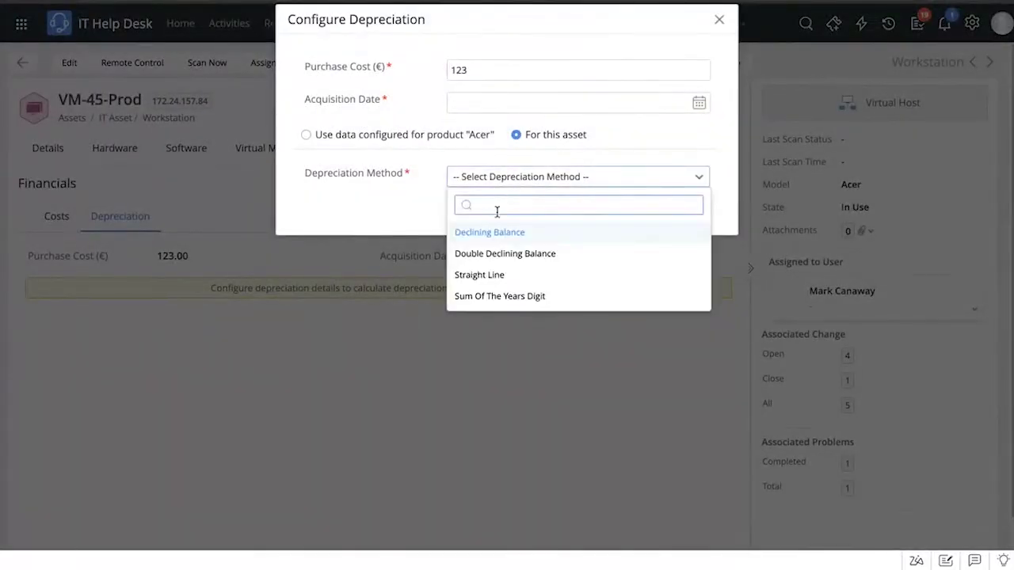
left_click(485, 231)
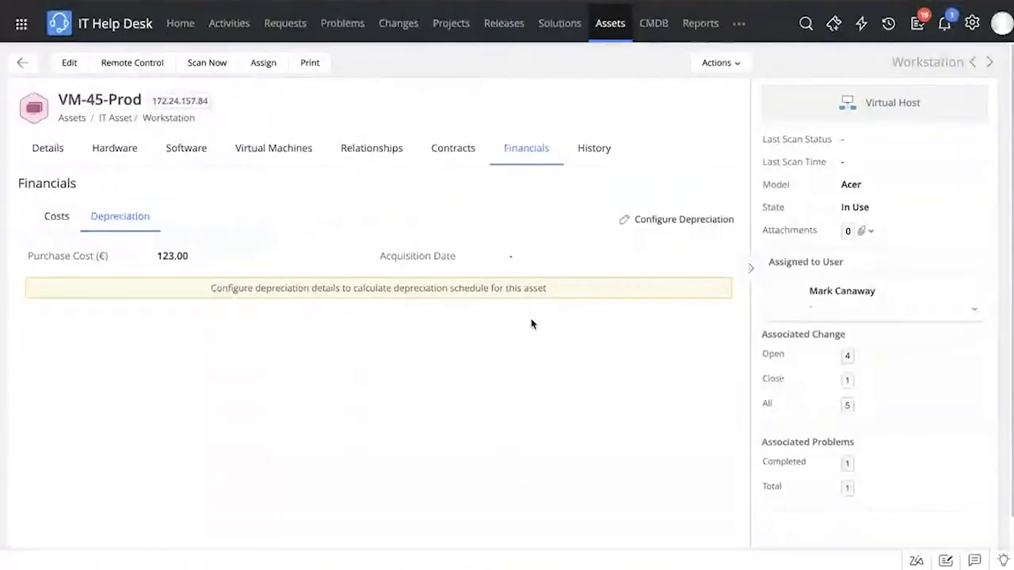
left_click(530, 321)
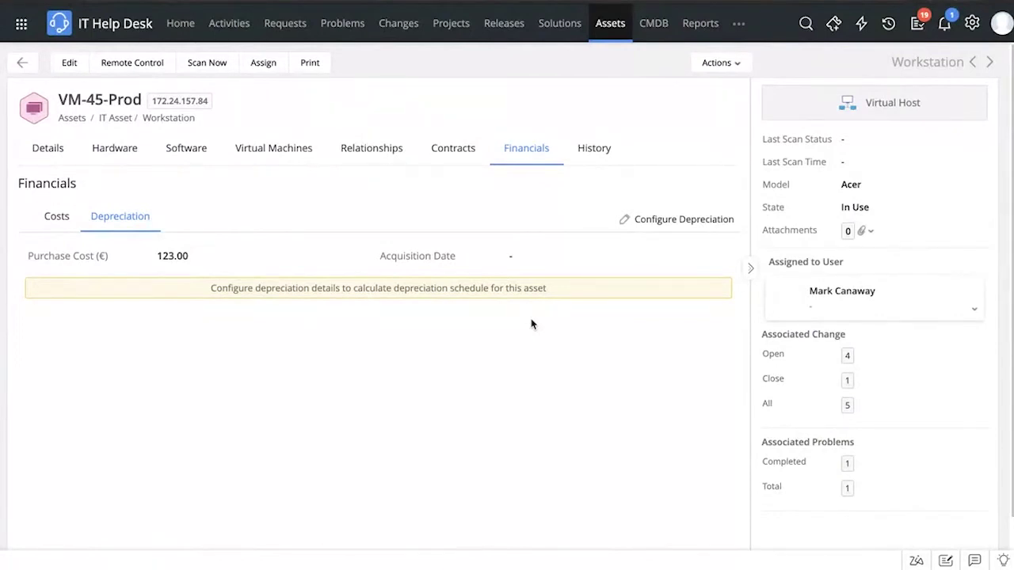
Review VM-45-Prod's history of operations and its state history
left_click(594, 150)
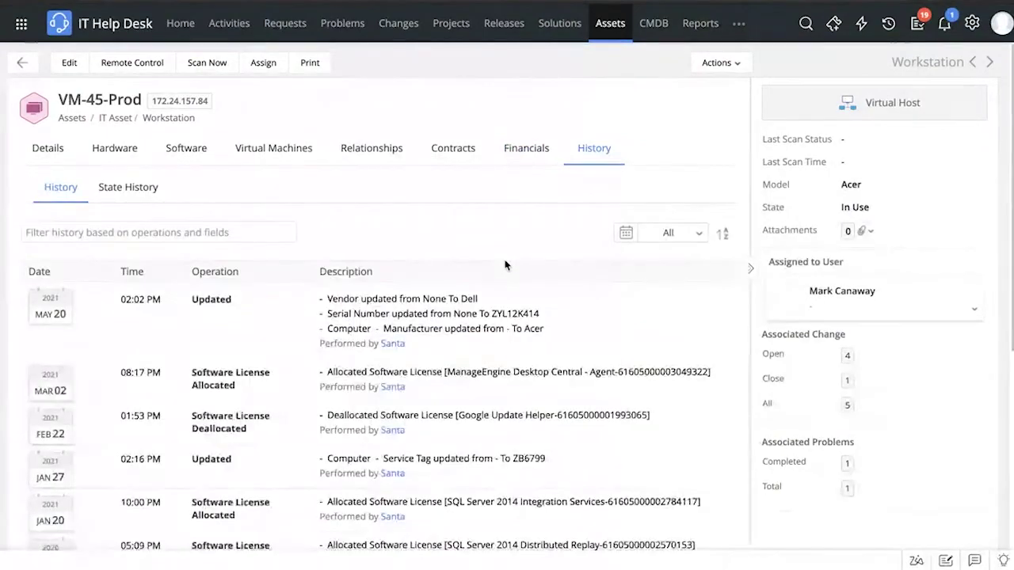
scroll(505, 265, "down", 5)
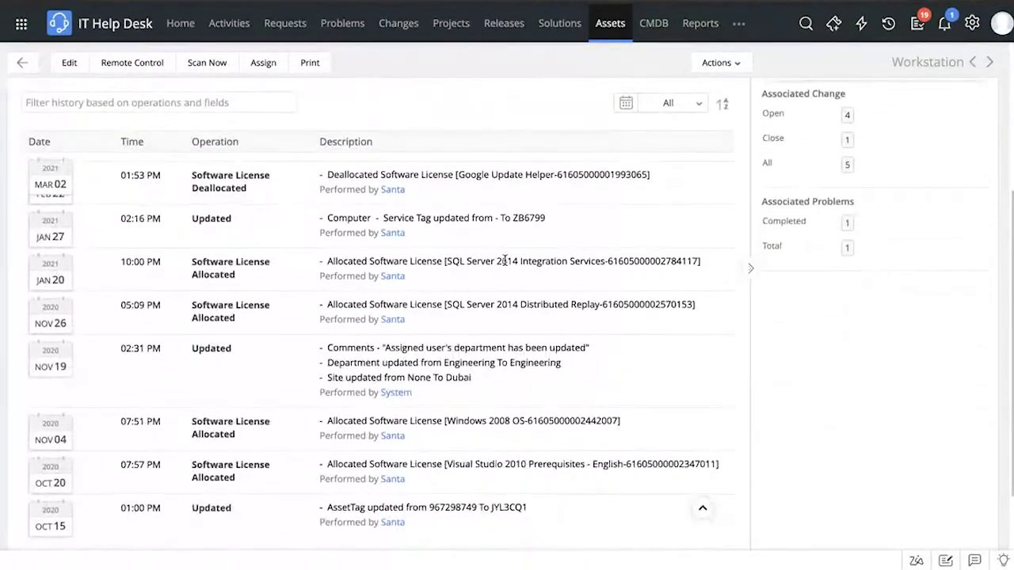
scroll(504, 261, "up", 3)
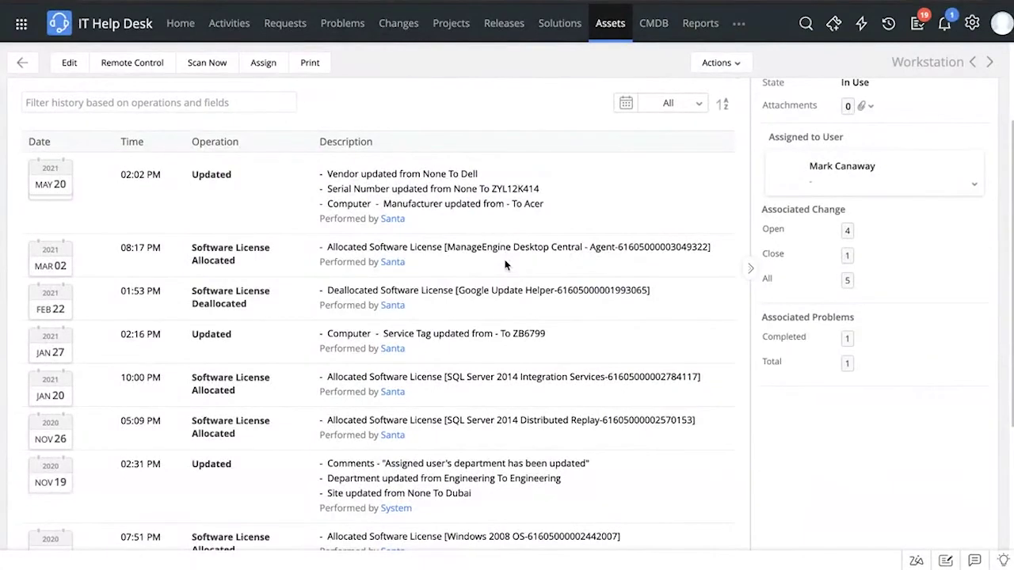
scroll(505, 266, "up", 3)
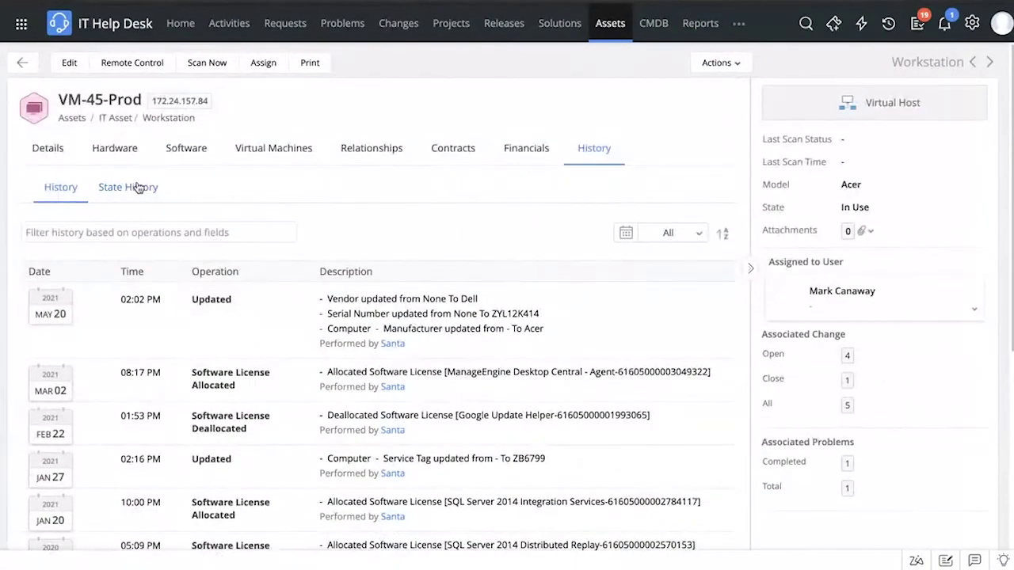
left_click(137, 187)
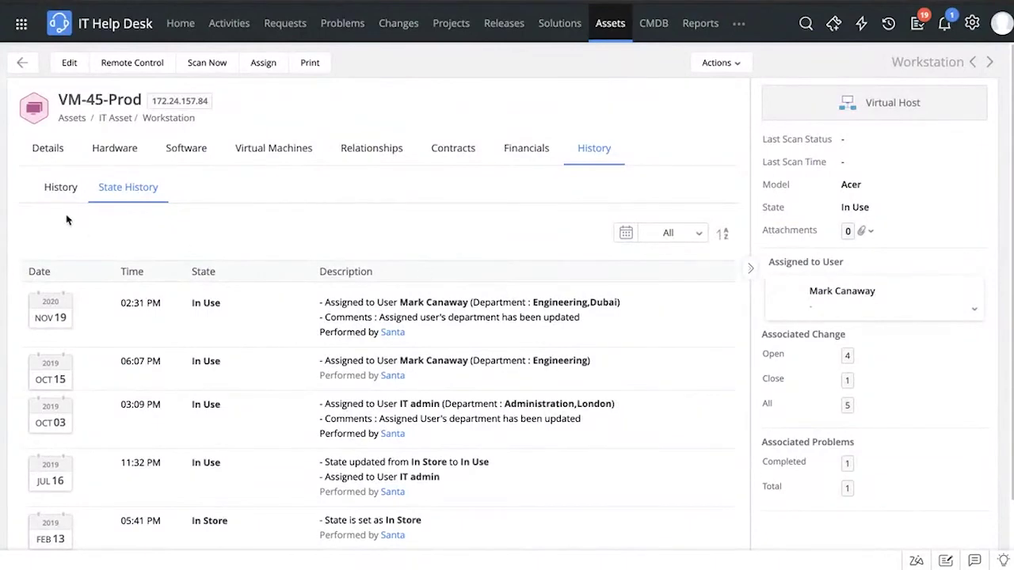
left_click(76, 190)
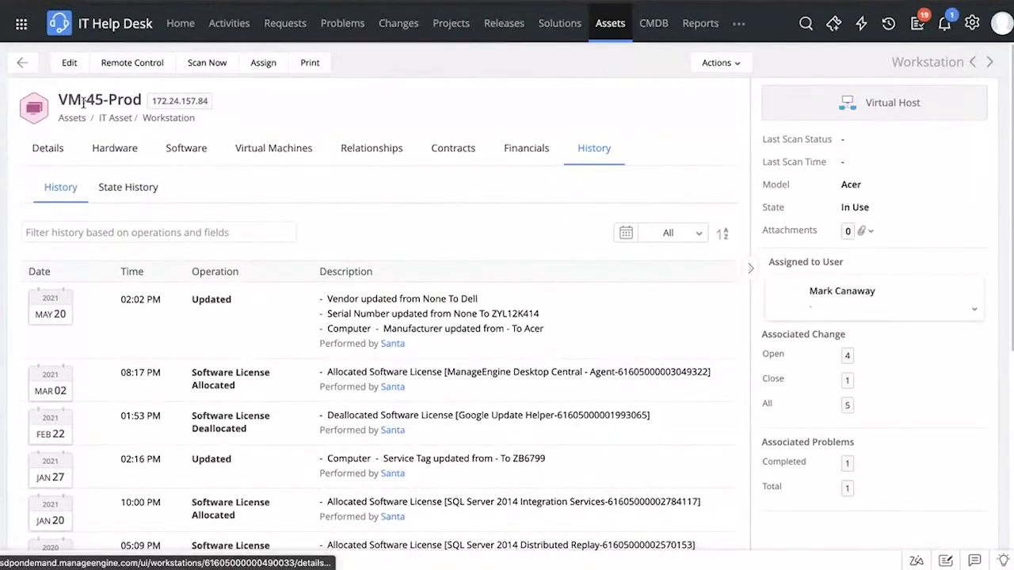
Leave VM-45-Prod and open the list of scanned software
left_click(23, 65)
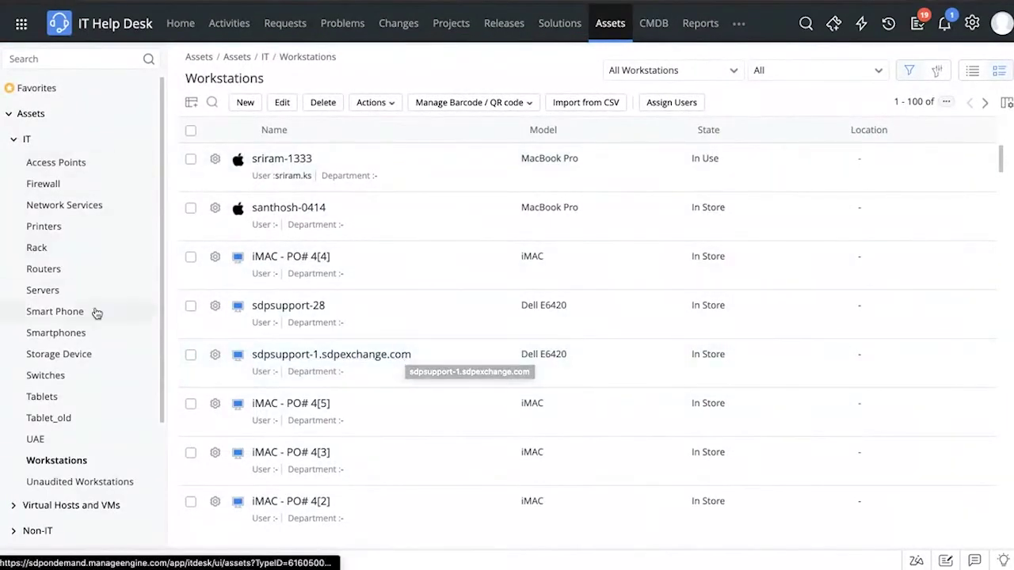
scroll(95, 312, "down", 2)
left_click(39, 425)
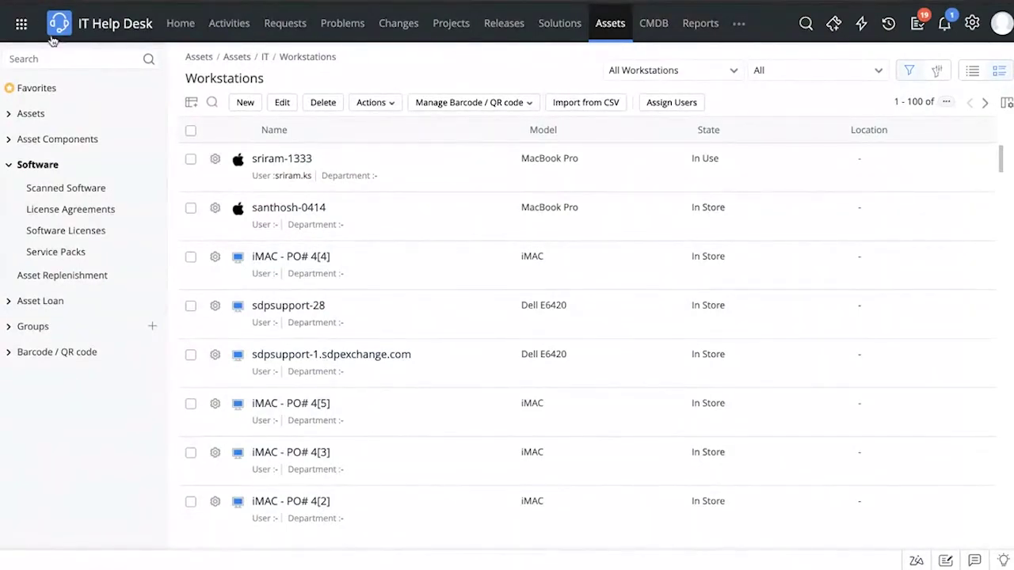
left_click(53, 194)
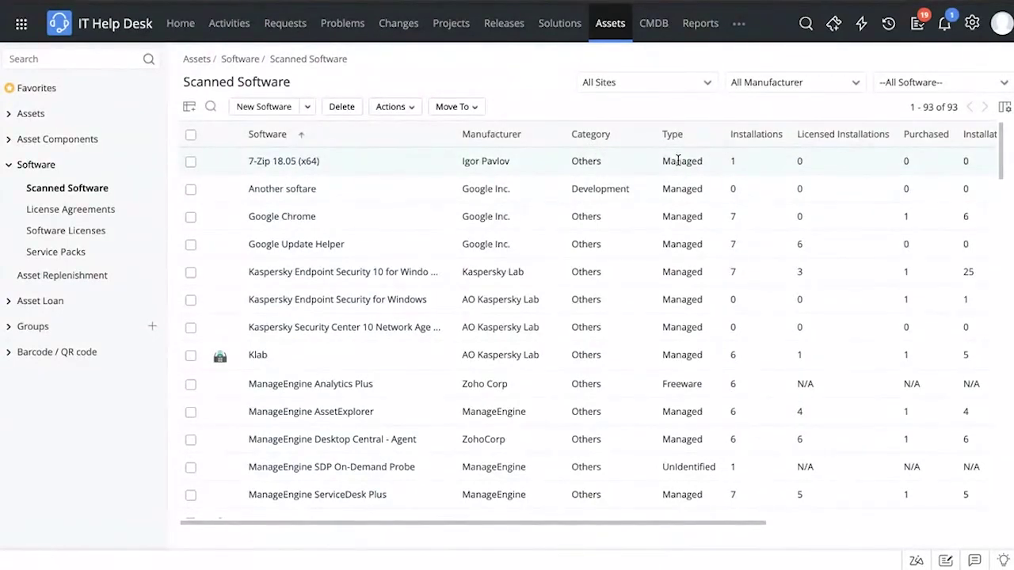
Examine the scanned software list's types, installation counts, purchased and allocated licenses, availability and compliance types
scroll(670, 351, "down", 5)
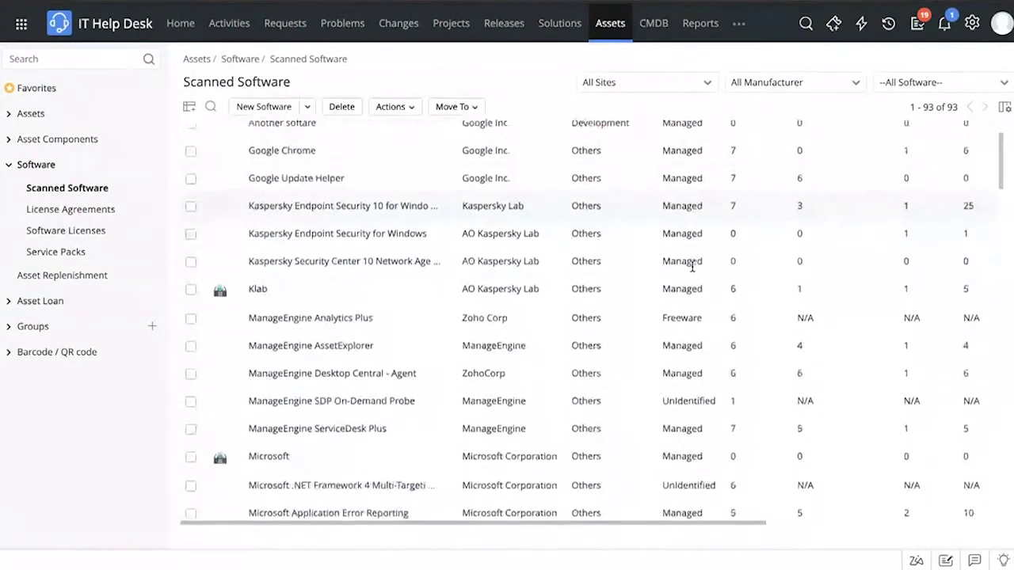
scroll(686, 349, "down", 3)
scroll(686, 348, "up", 8)
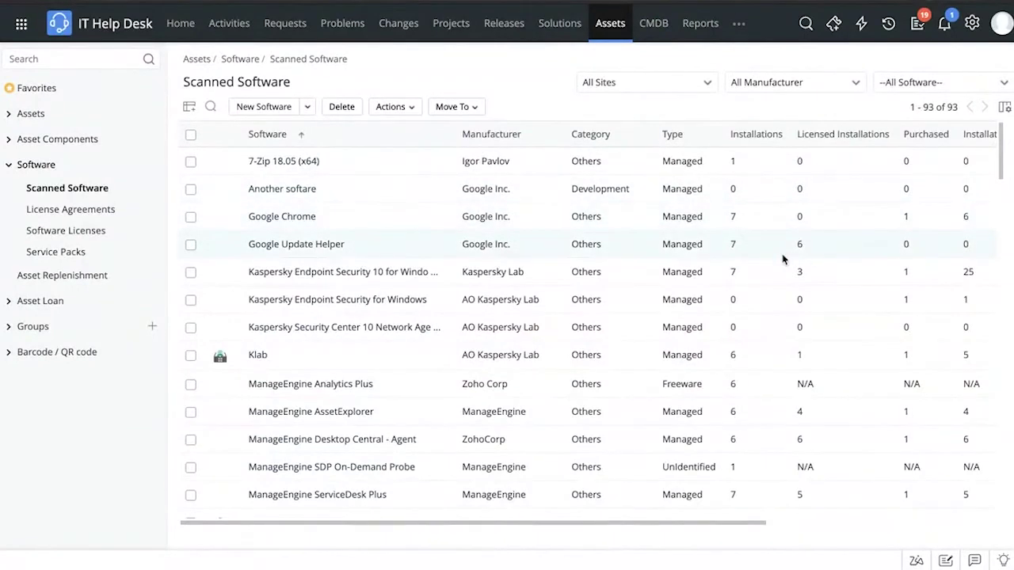
scroll(784, 258, "right", 3)
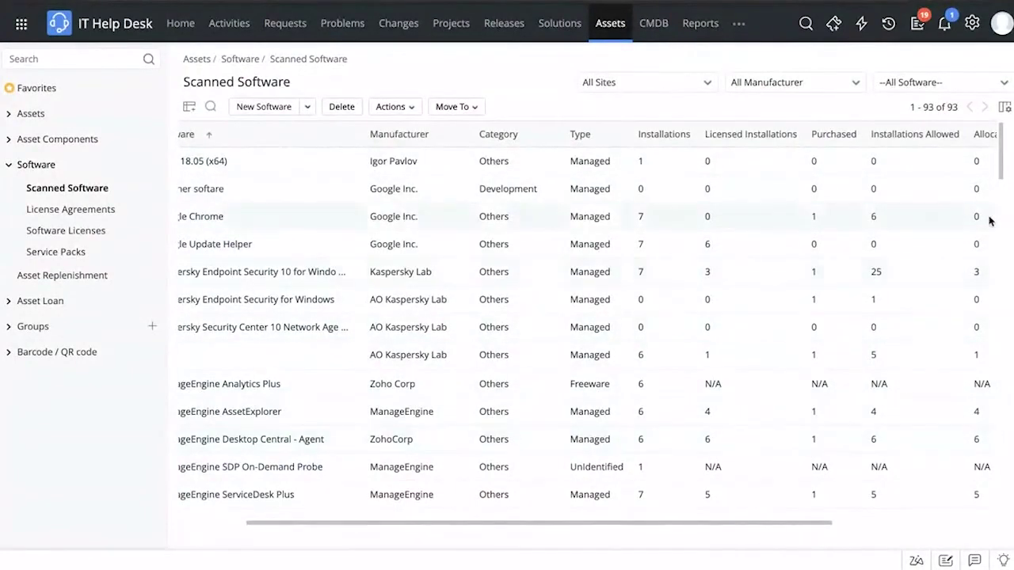
scroll(843, 251, "right", 2)
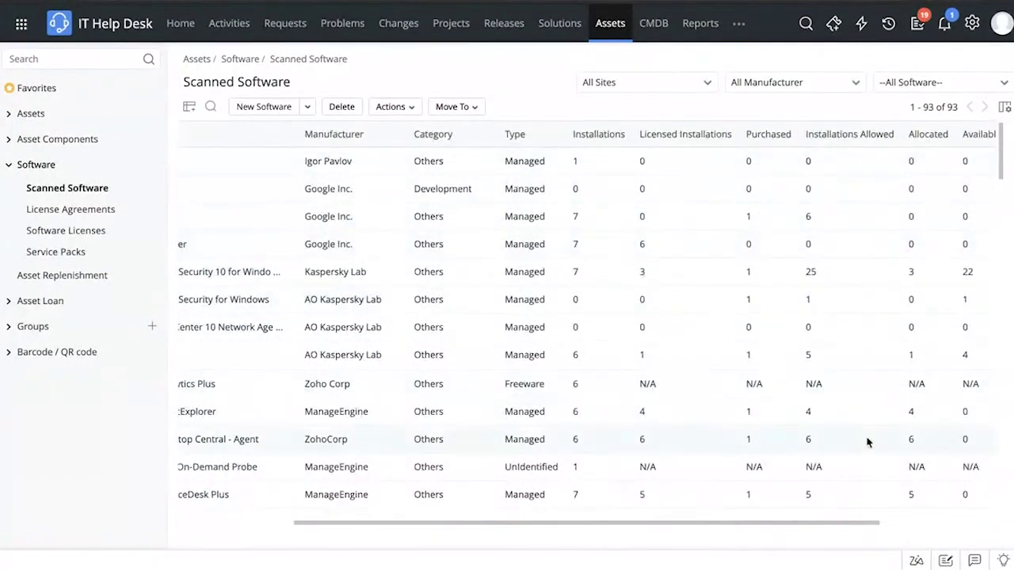
scroll(928, 208, "right", 5)
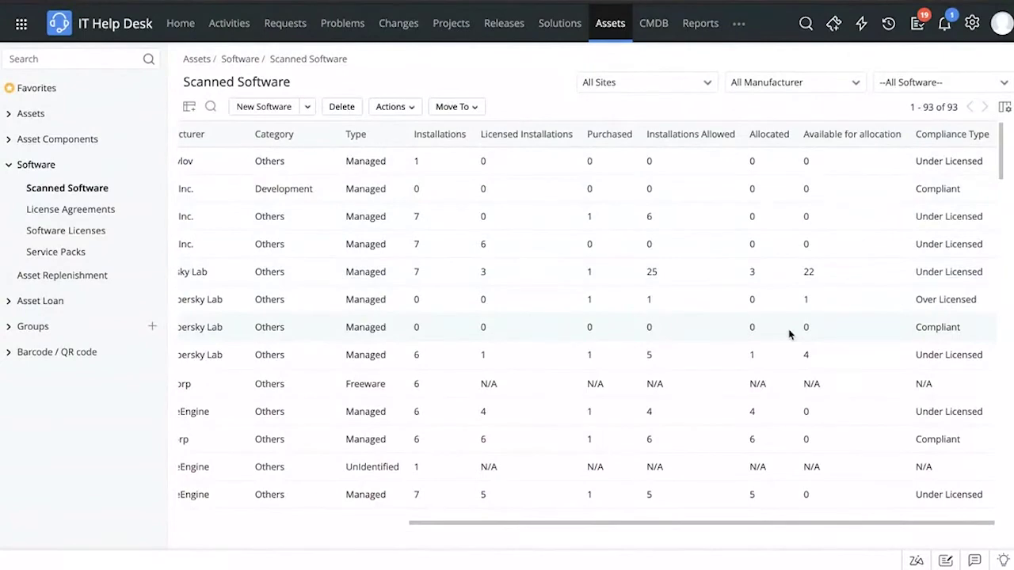
Find Microsoft Office Outlook MUI (English) 2007 among the scanned software and review its details, compliance type, and installation and license summaries
scroll(339, 302, "left", 5)
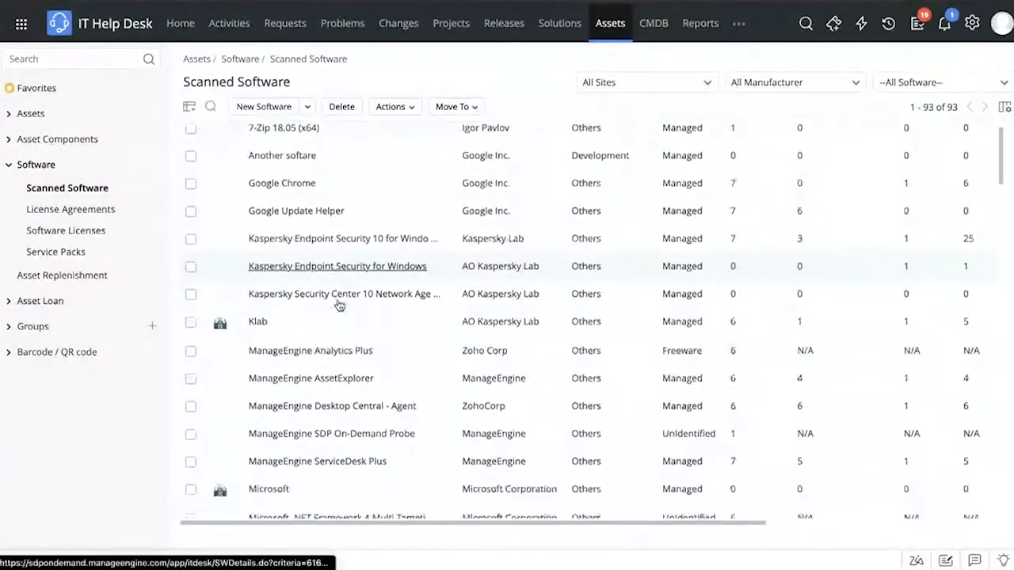
scroll(340, 305, "down", 3)
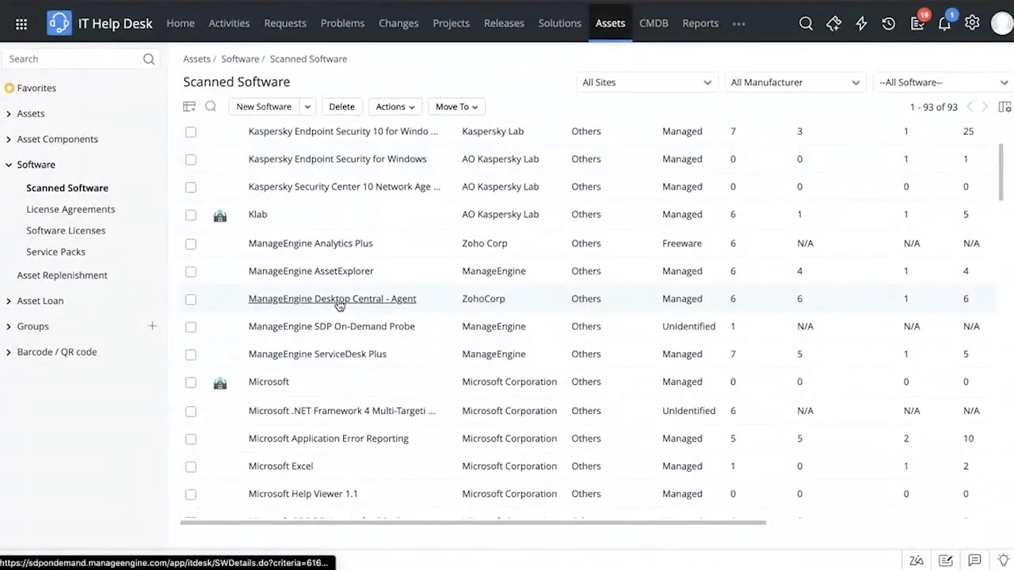
scroll(340, 305, "down", 5)
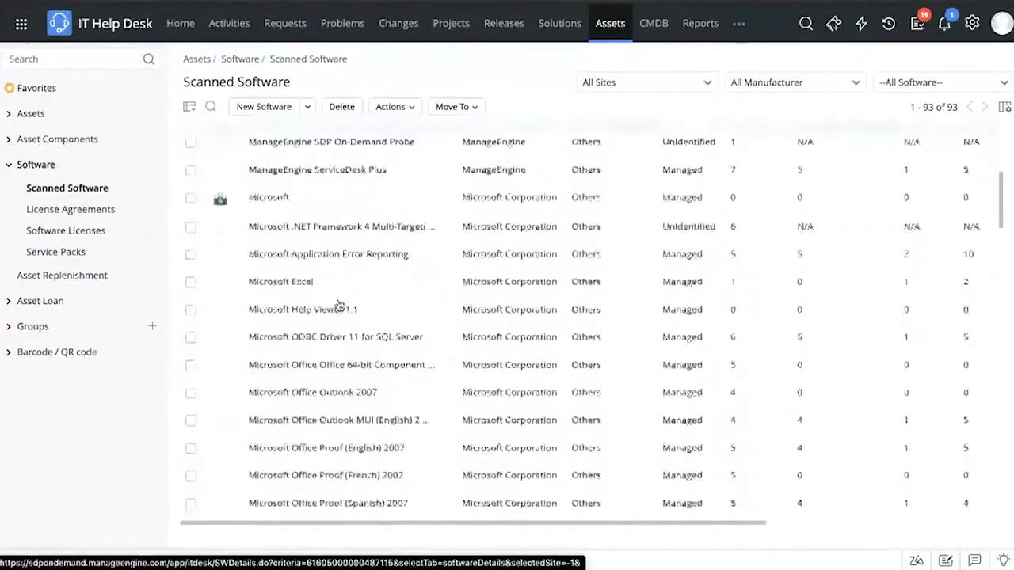
scroll(340, 306, "down", 3)
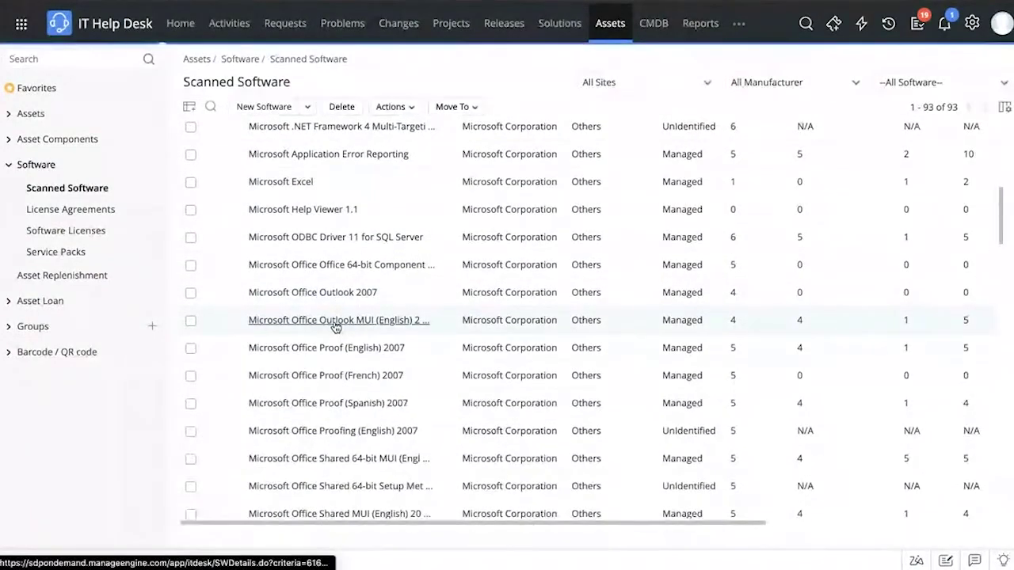
left_click(336, 322)
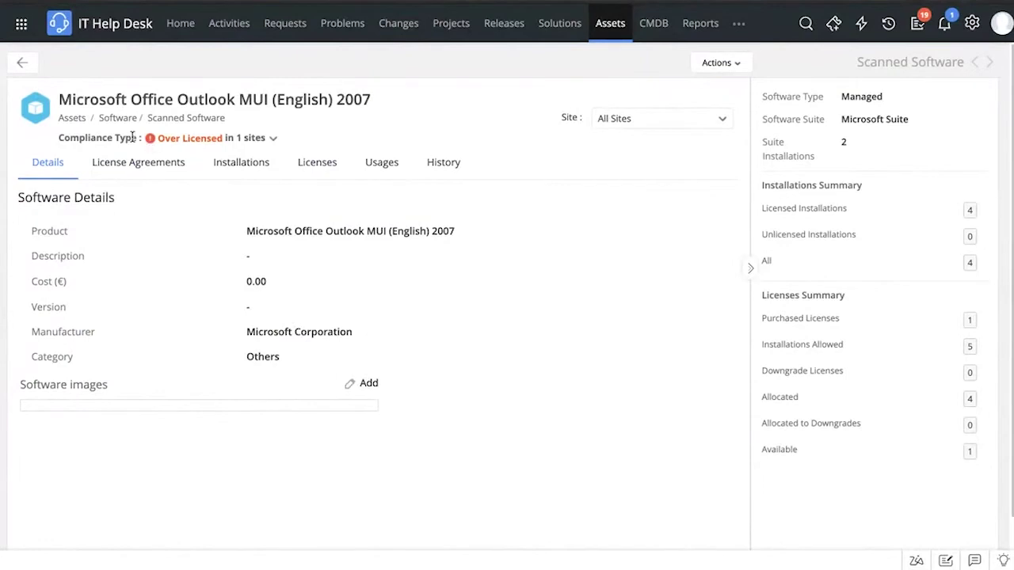
mouse_move(145, 148)
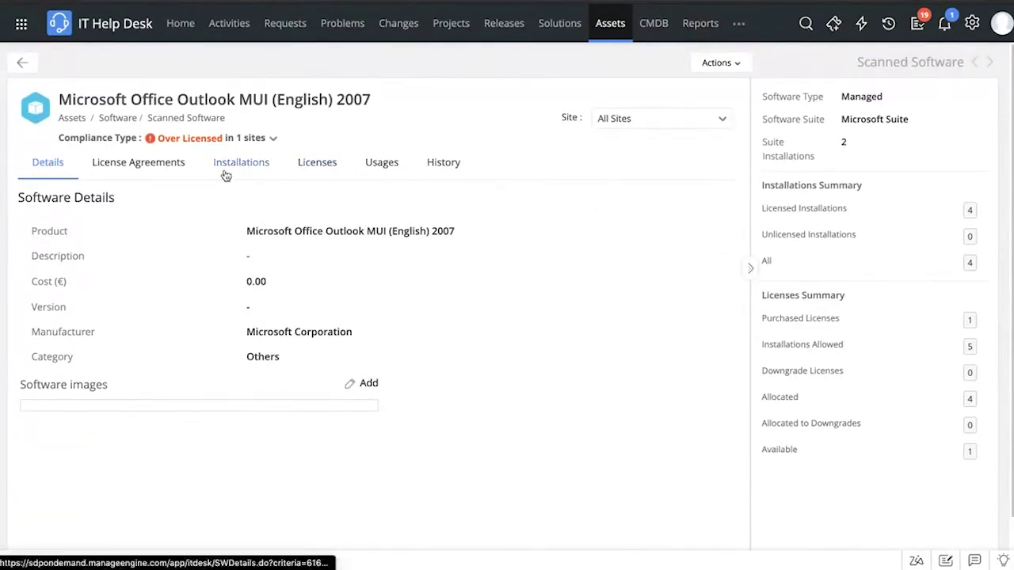
Review the license agreements and the licensed installations of Microsoft Office Outlook MUI (English) 2007
left_click(161, 170)
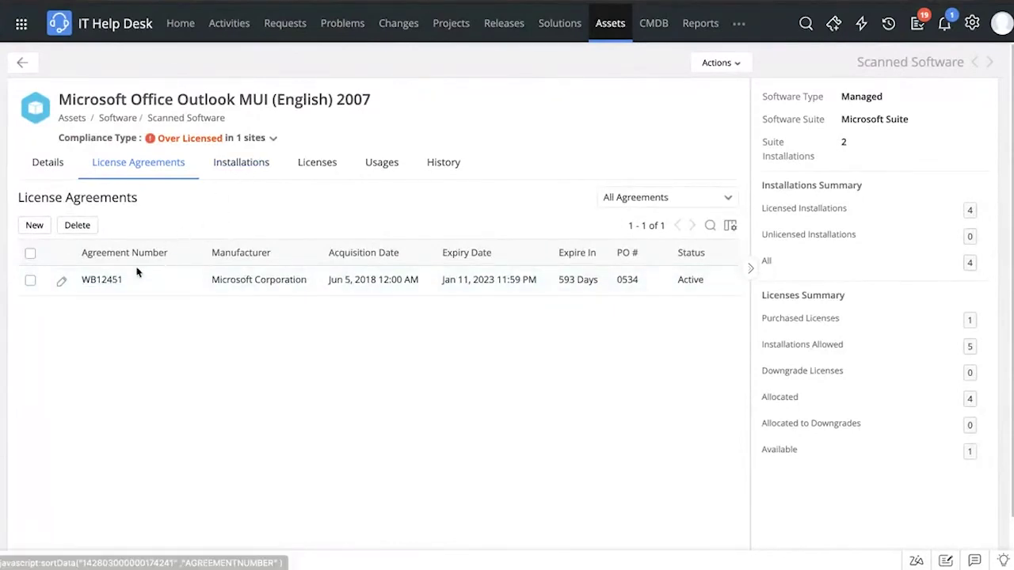
left_click(258, 172)
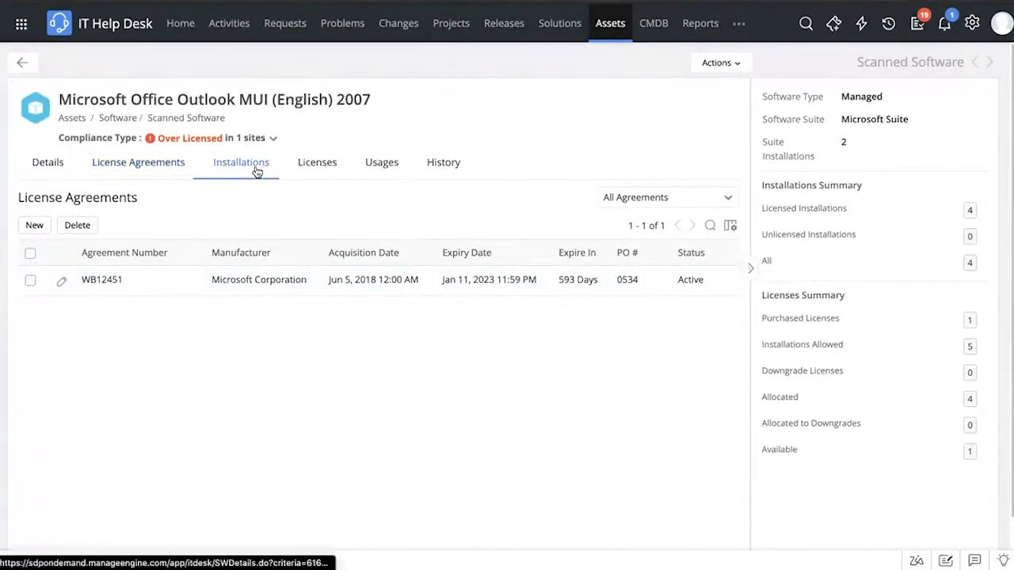
scroll(388, 342, "down", 1)
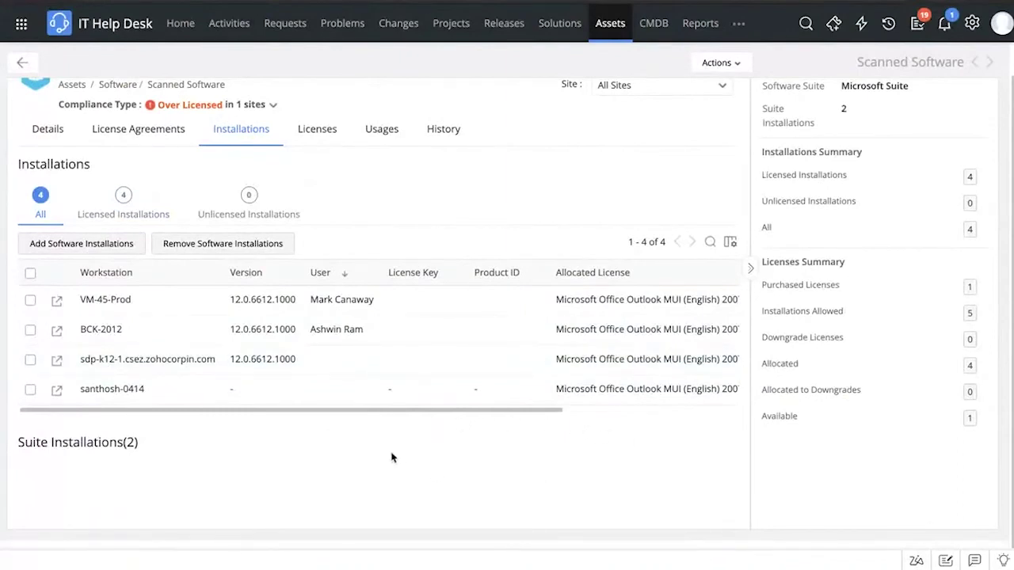
left_click(122, 196)
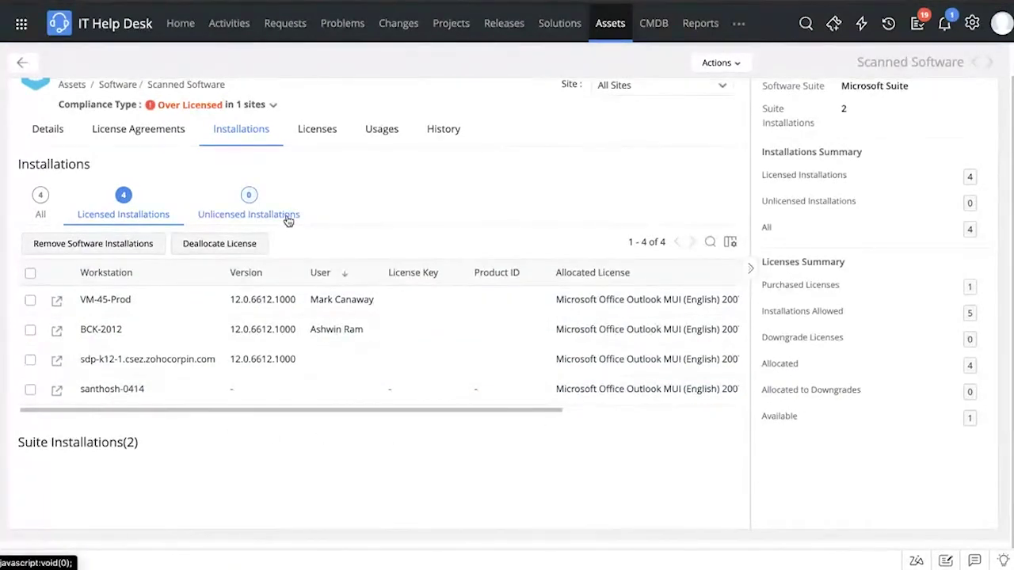
Review the purchased and available licenses of Microsoft Office Outlook MUI (English) 2007 and its usages by users and departments
left_click(312, 131)
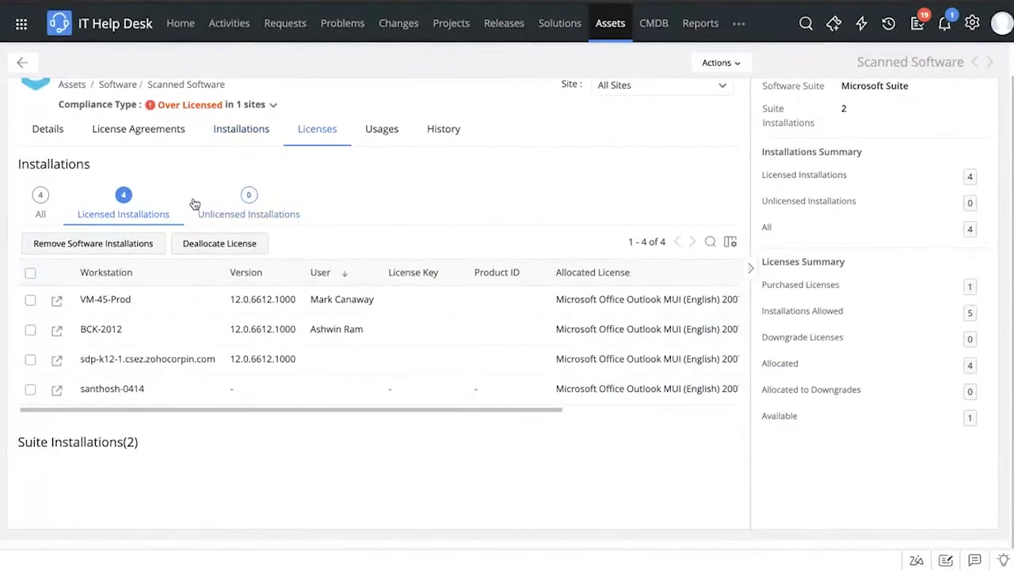
left_click(317, 132)
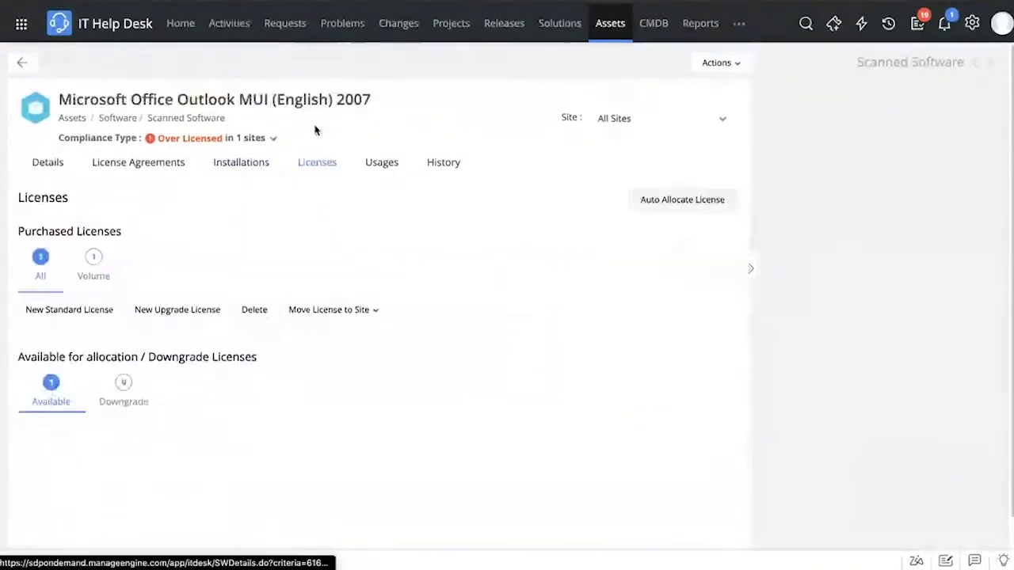
scroll(272, 294, "down", 1)
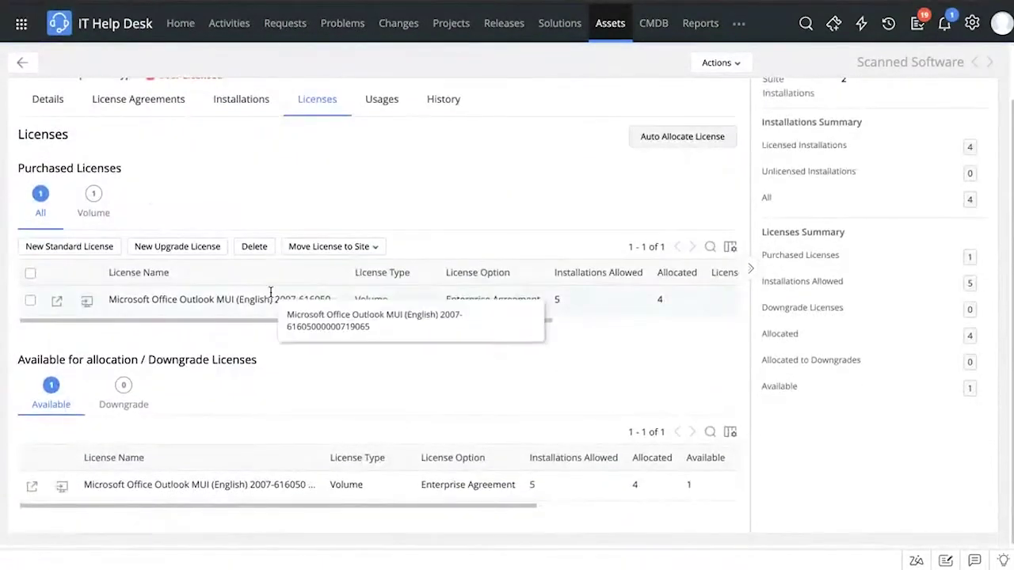
scroll(278, 232, "down", 1)
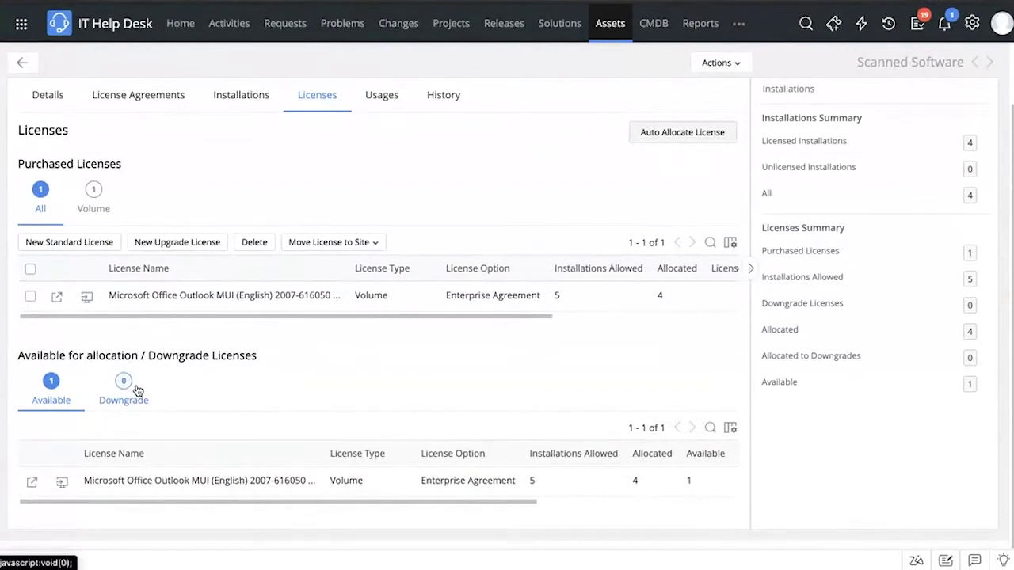
left_click(397, 96)
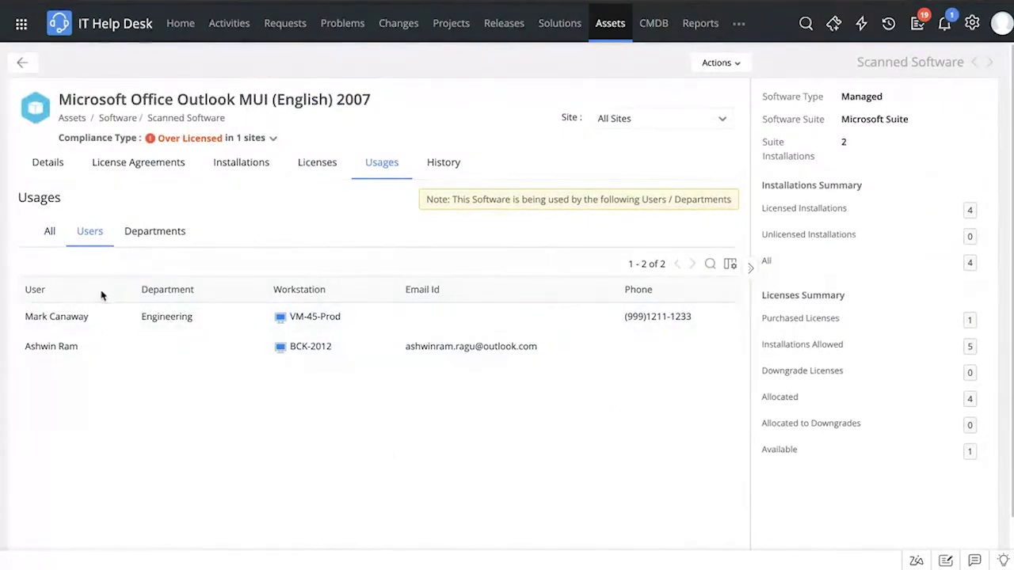
left_click(161, 234)
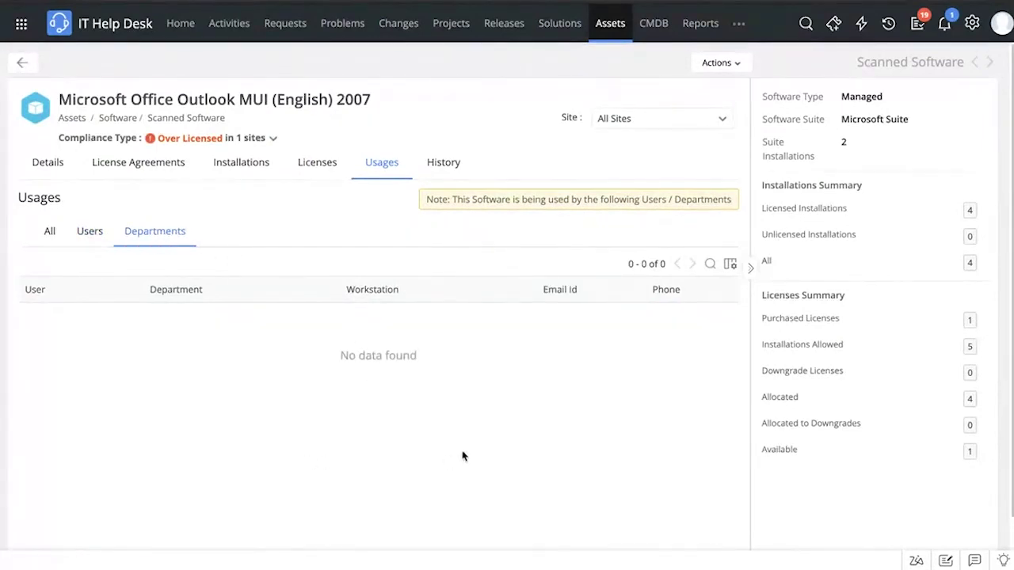
Check the software's history for installed, updated, and uninstalled entries, ending on the view of all entries
left_click(443, 164)
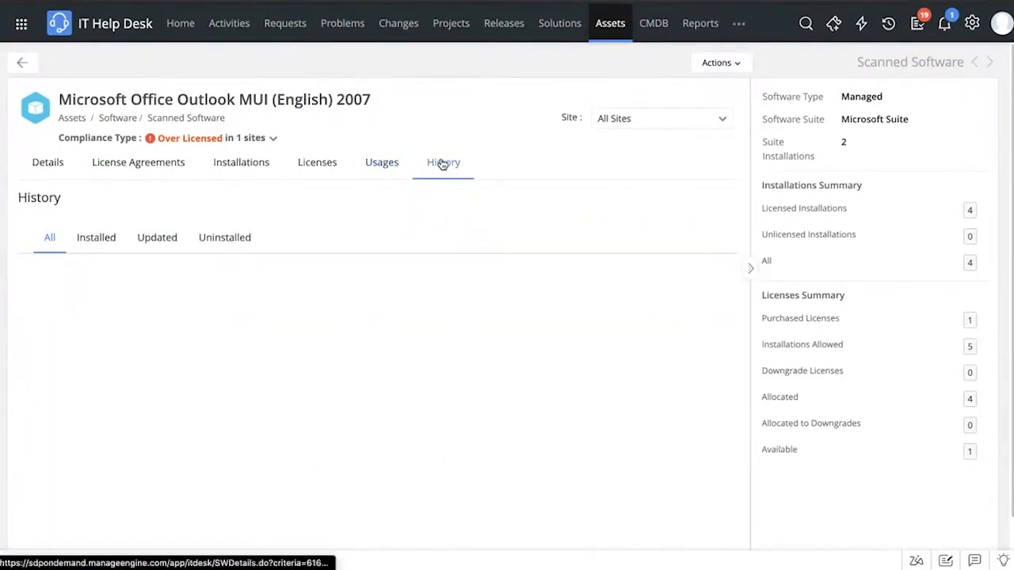
left_click(109, 238)
left_click(170, 246)
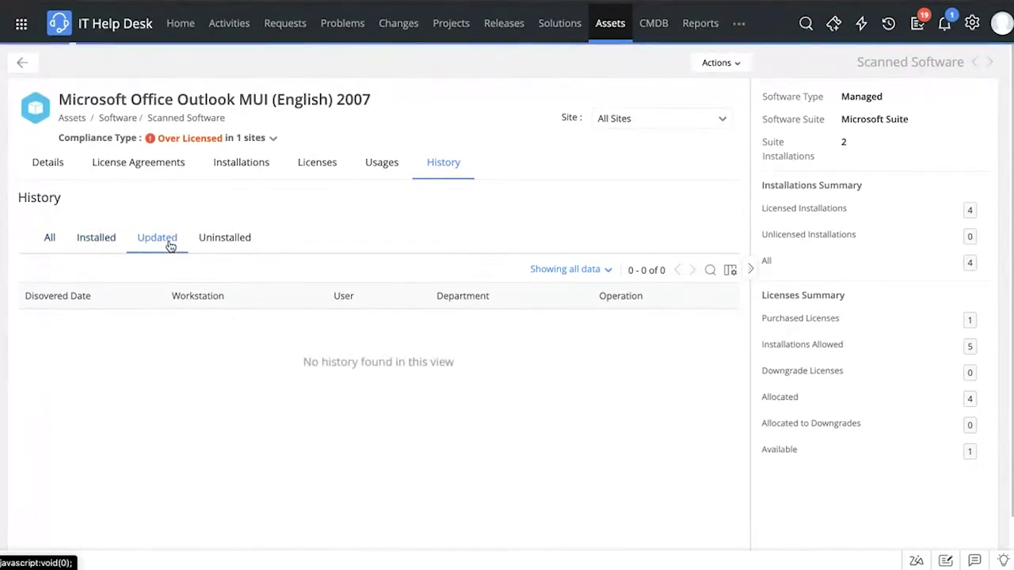
left_click(212, 242)
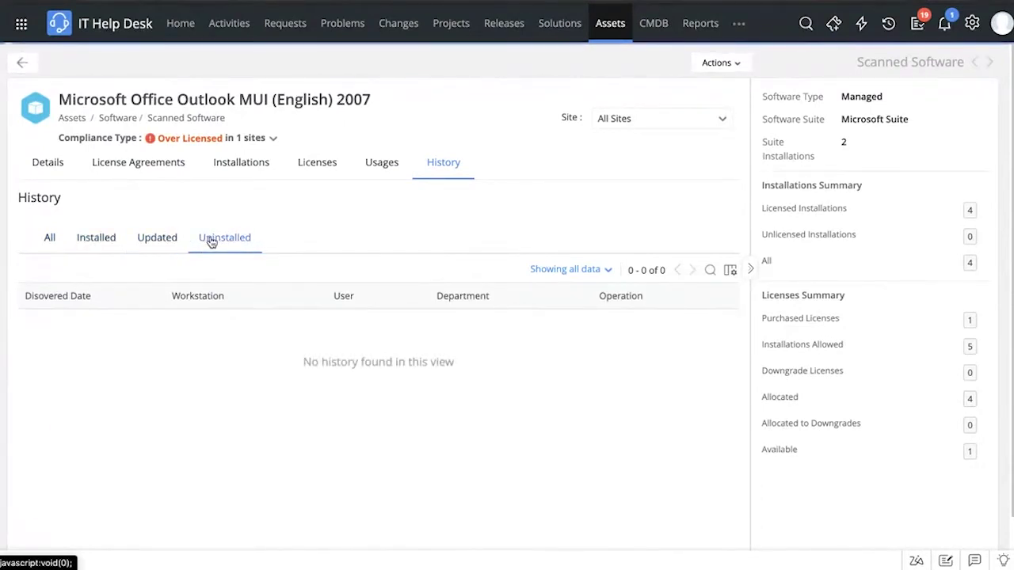
left_click(50, 238)
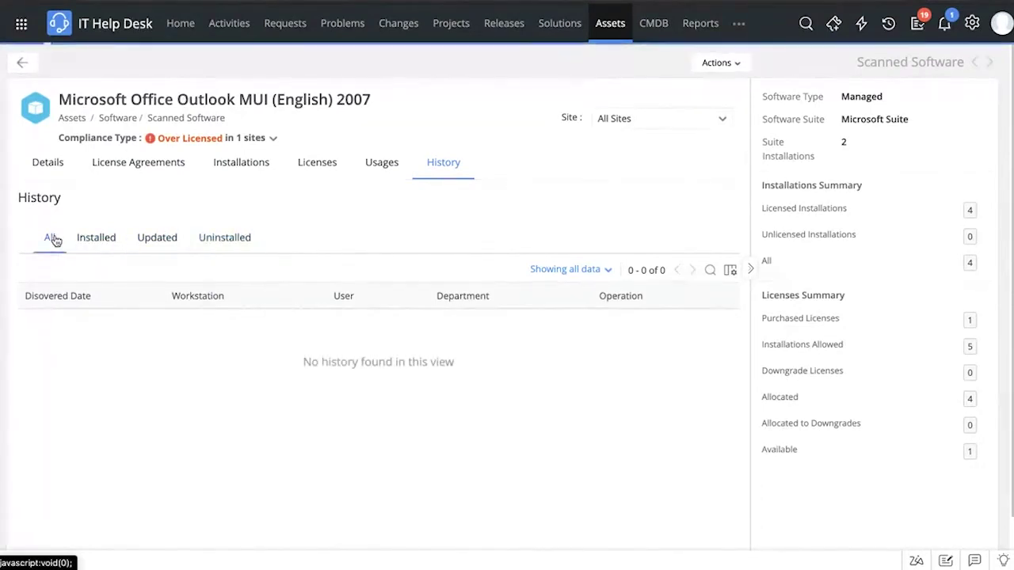
Open the software's Microsoft Corporation license agreement and review its agreement, purchase and invoice, and license details
left_click(126, 171)
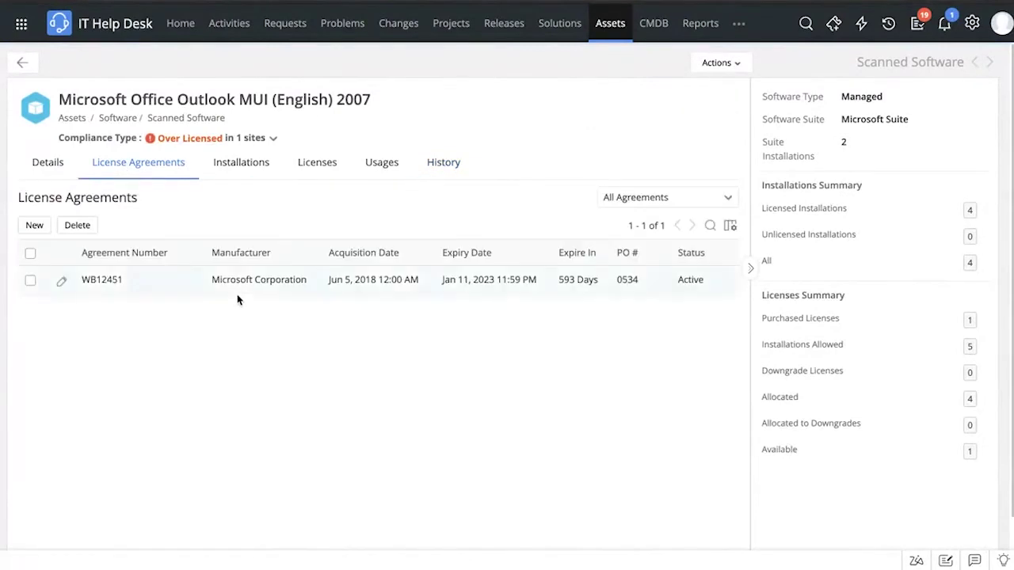
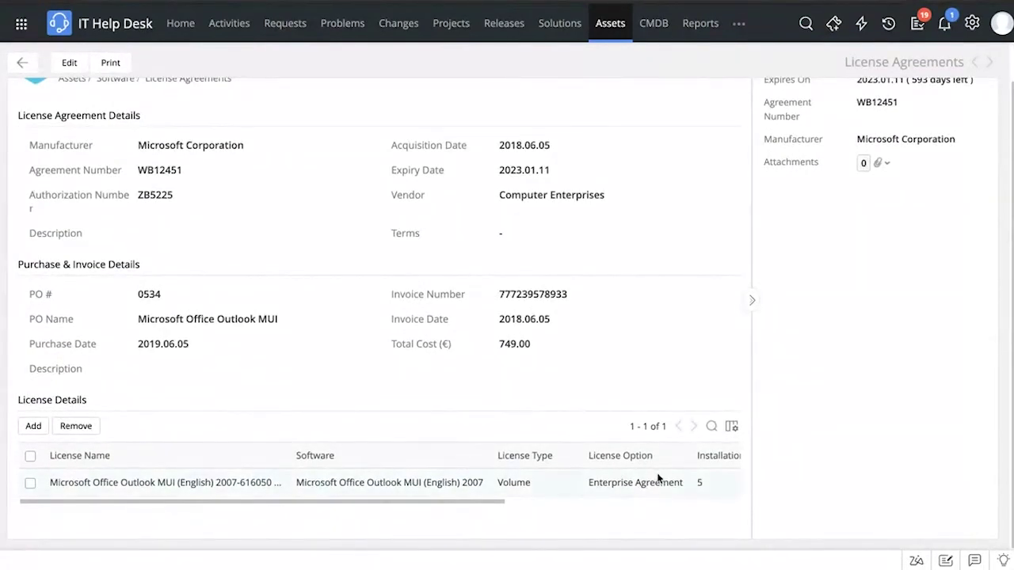
left_click_drag(482, 505, 532, 504)
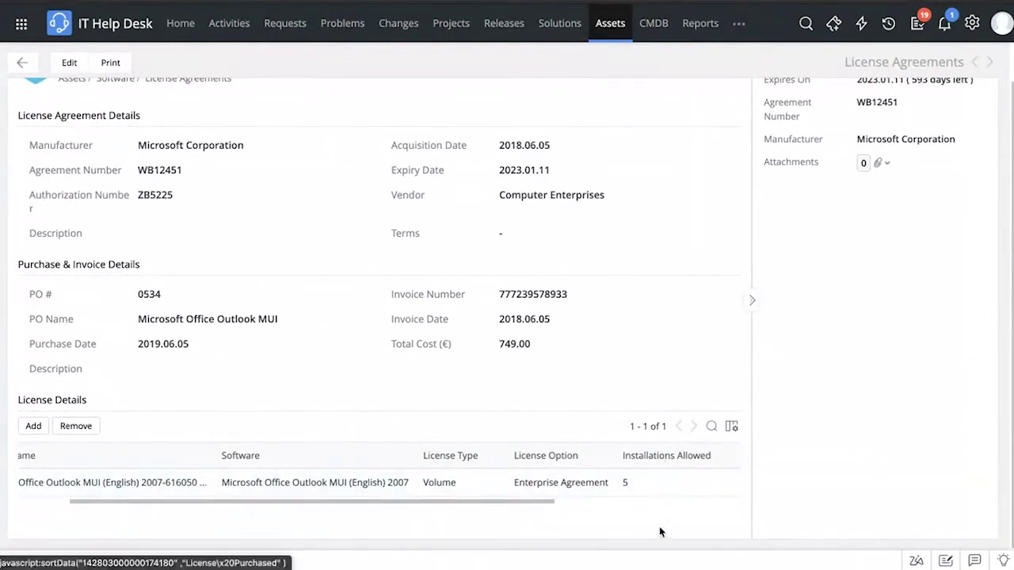
scroll(654, 331, "up", 1)
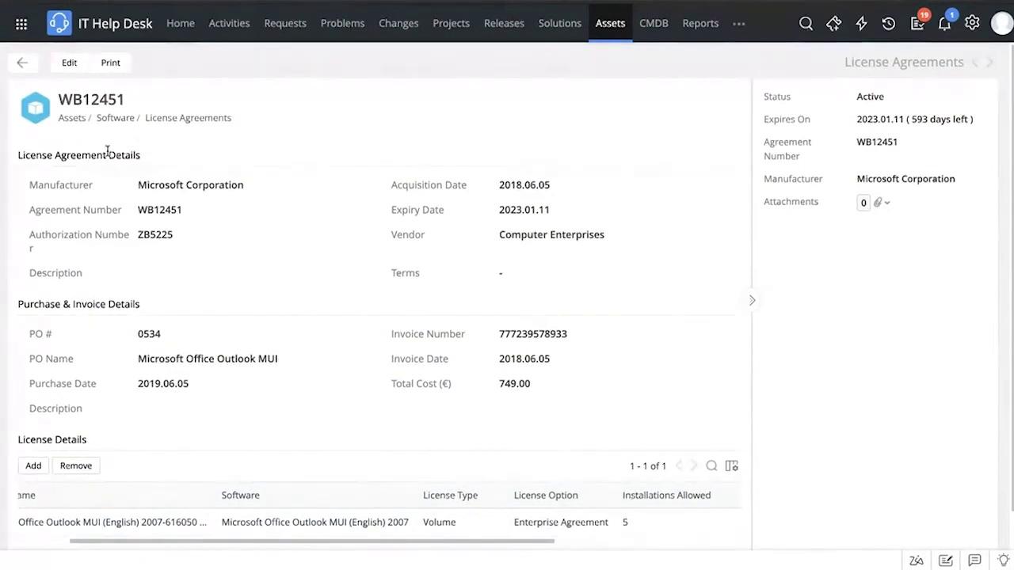
scroll(423, 296, "down", 1)
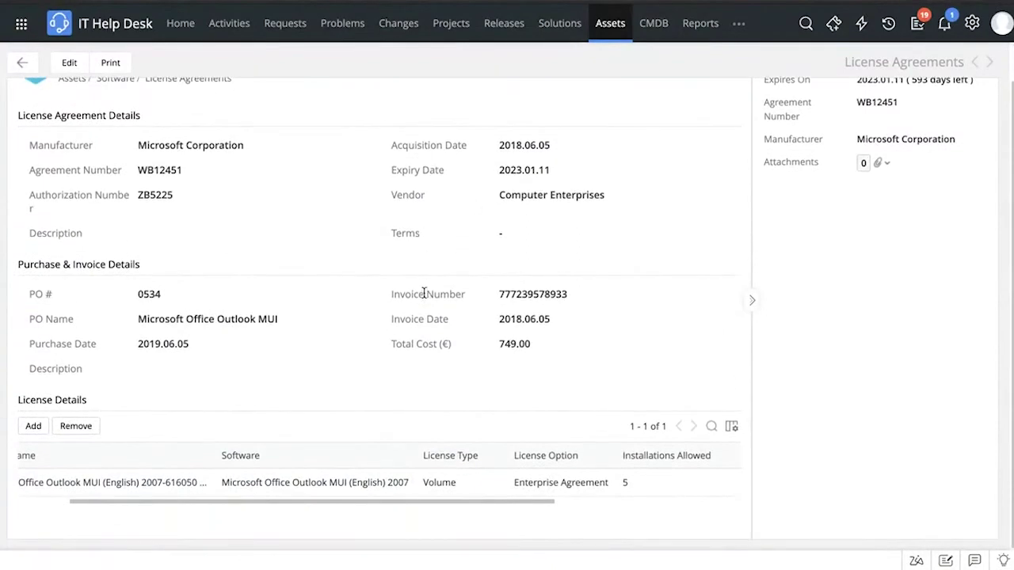
Open the Outlook MUI license listed in the agreement and review its details, allocated workstations, and associated contracts
left_click(117, 483)
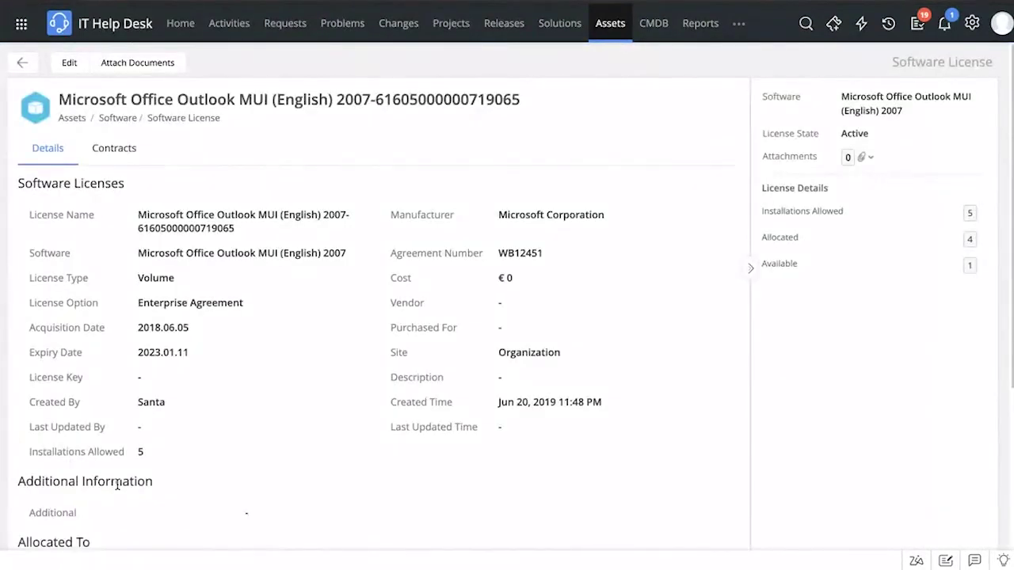
scroll(175, 304, "down", 5)
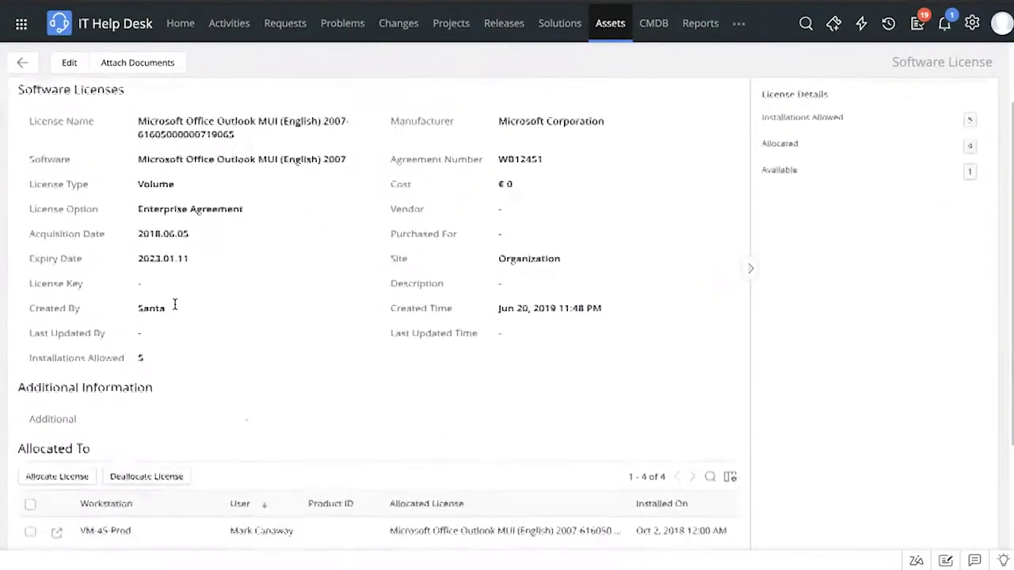
scroll(174, 305, "down", 1)
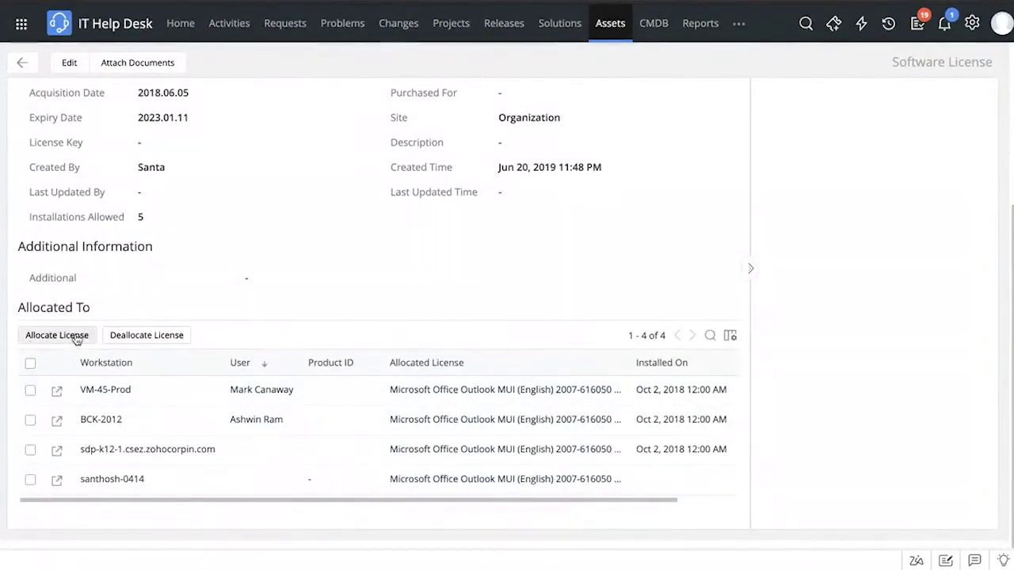
scroll(167, 358, "up", 6)
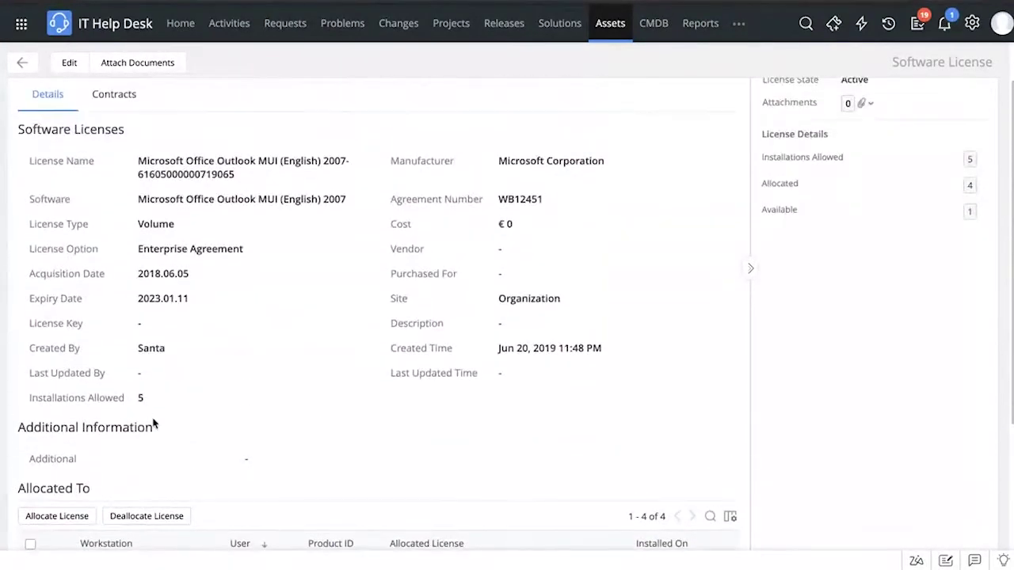
left_click(115, 159)
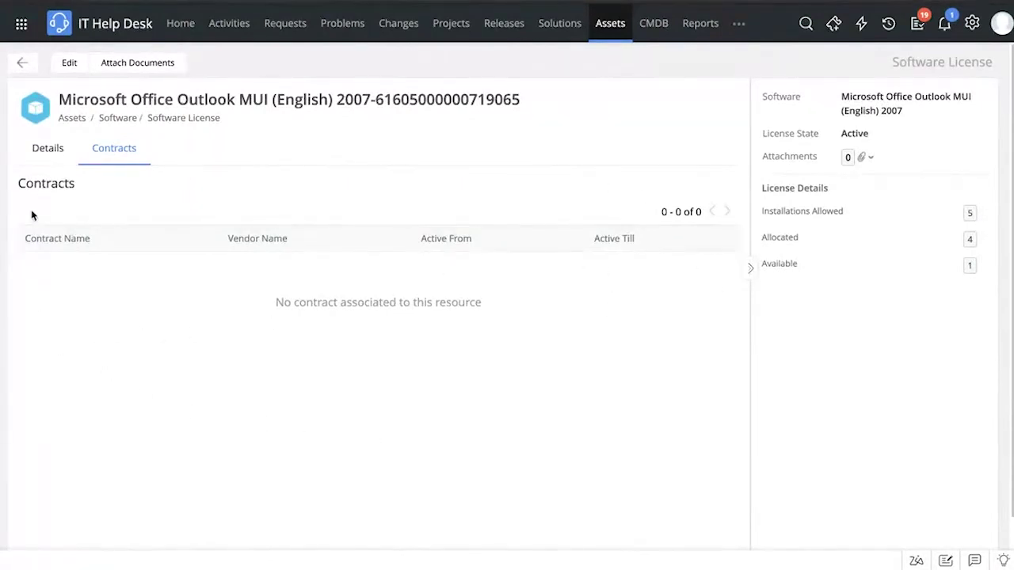
Leave the license record and reopen the details of Microsoft Office Outlook MUI (English) 2007 from the scanned software list
left_click(24, 63)
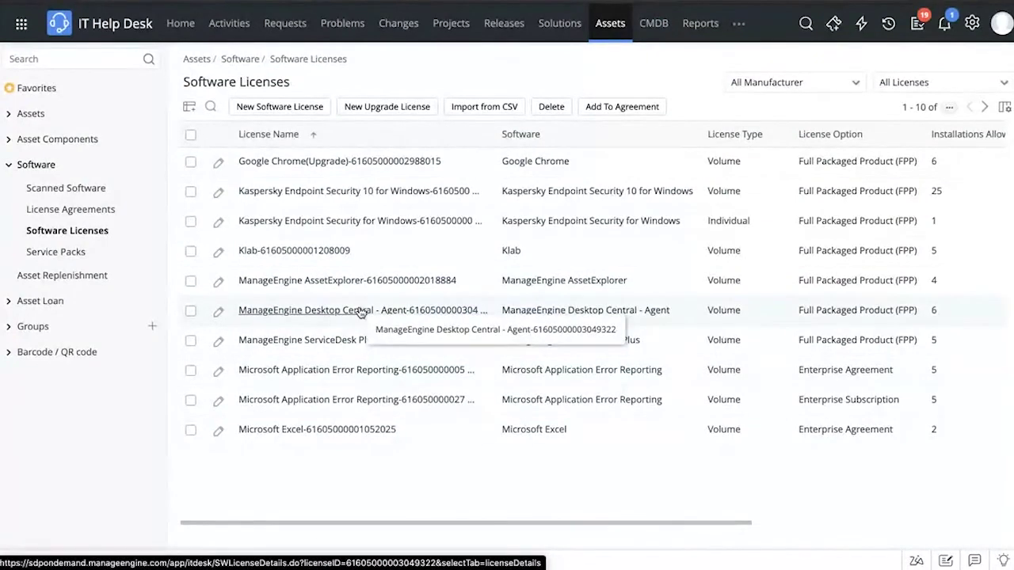
left_click(89, 187)
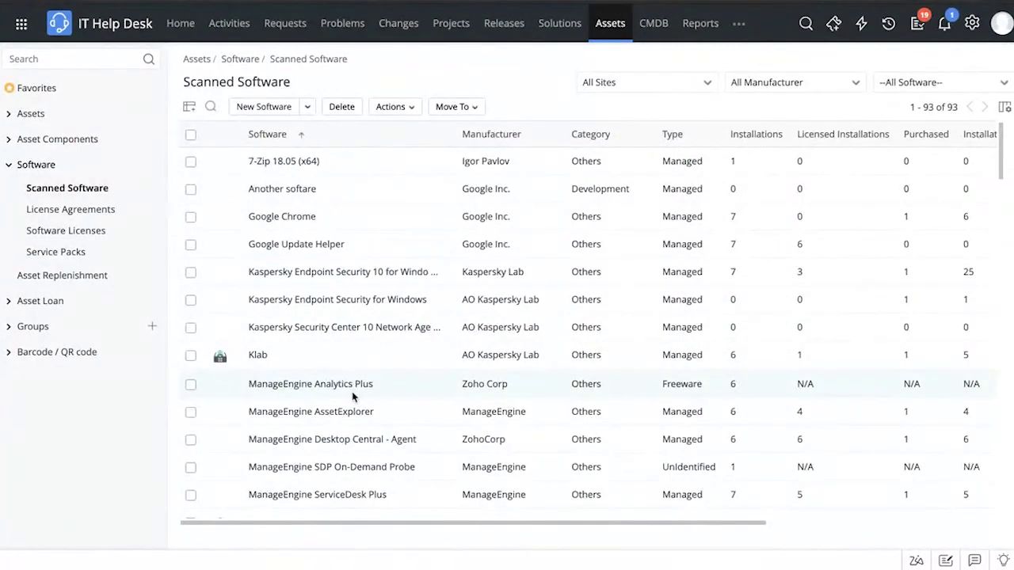
scroll(353, 396, "down", 5)
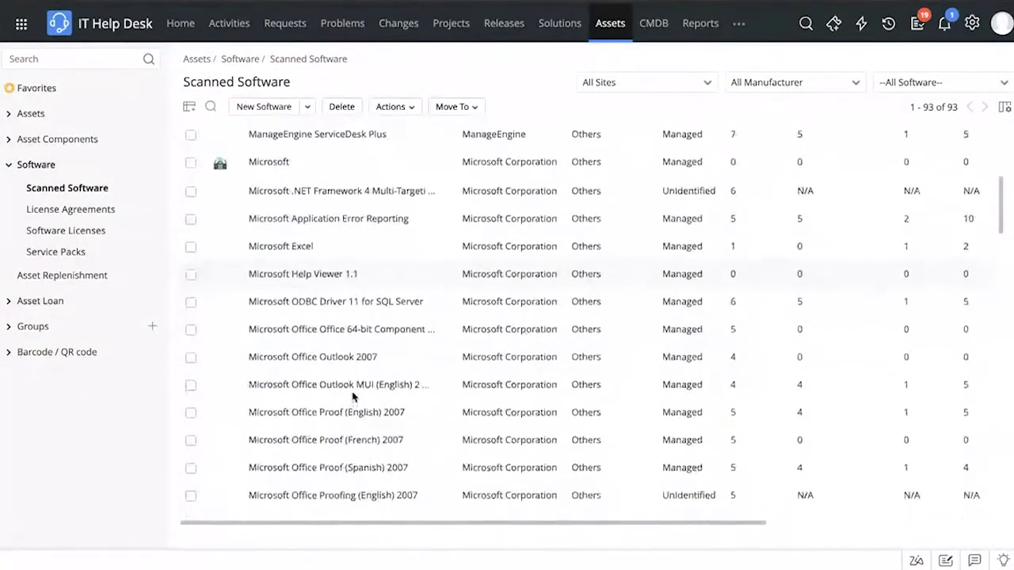
left_click(361, 377)
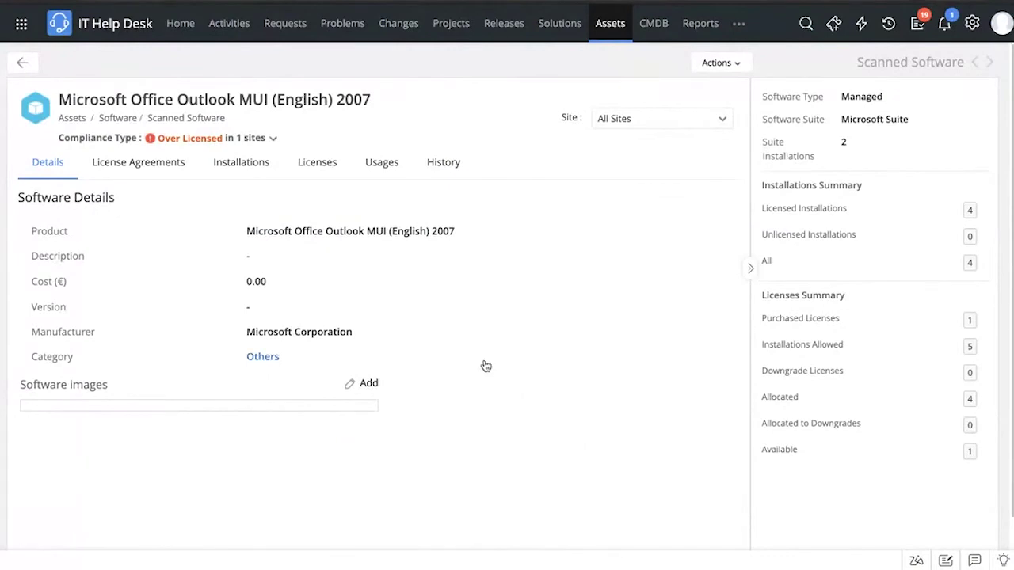
Leave the software's record and examine the asset replenishment configurations
left_click(32, 66)
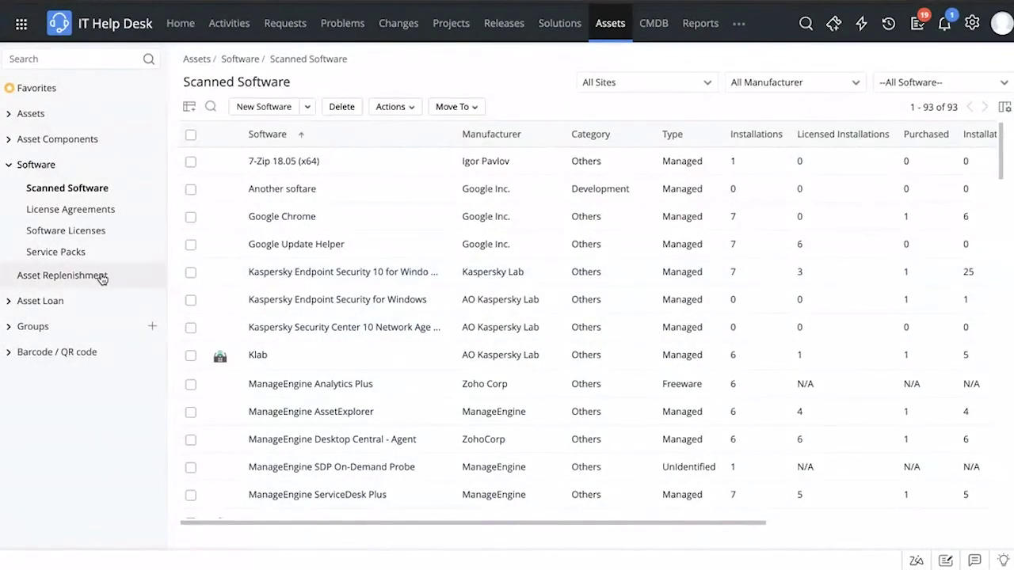
left_click(64, 275)
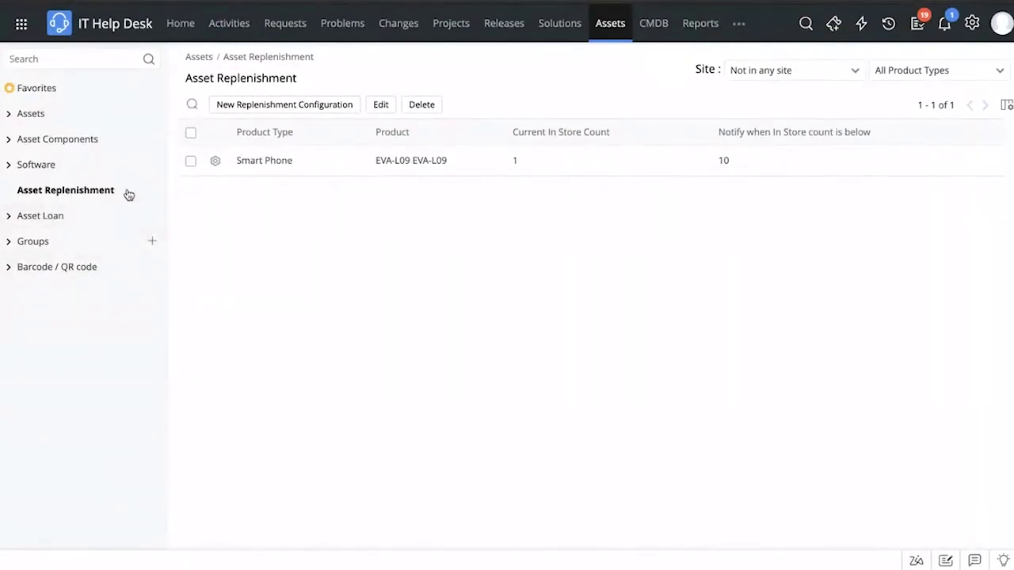
Review the asset loan registry and the list of loanable assets
left_click(107, 219)
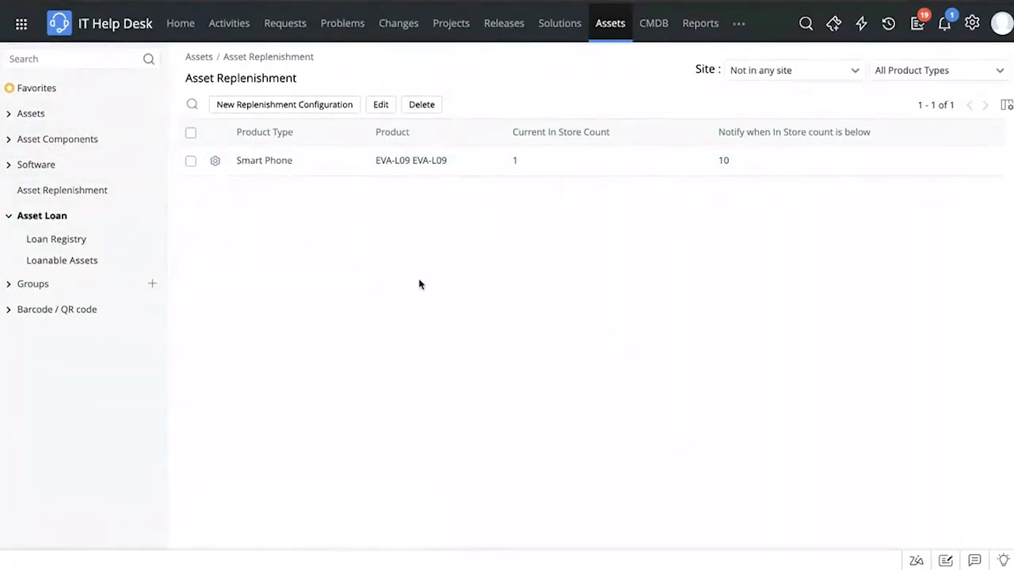
left_click(76, 242)
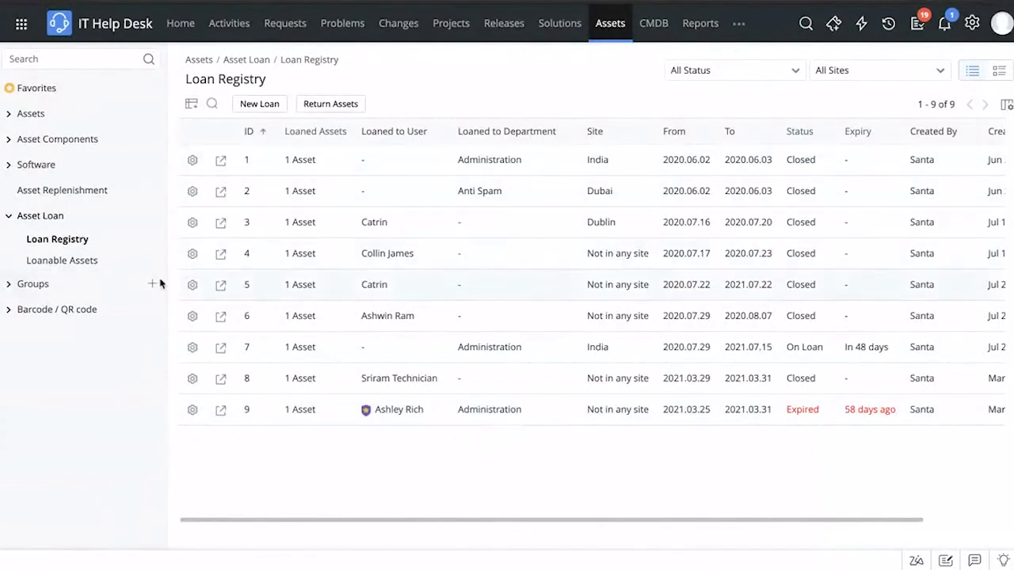
left_click(87, 259)
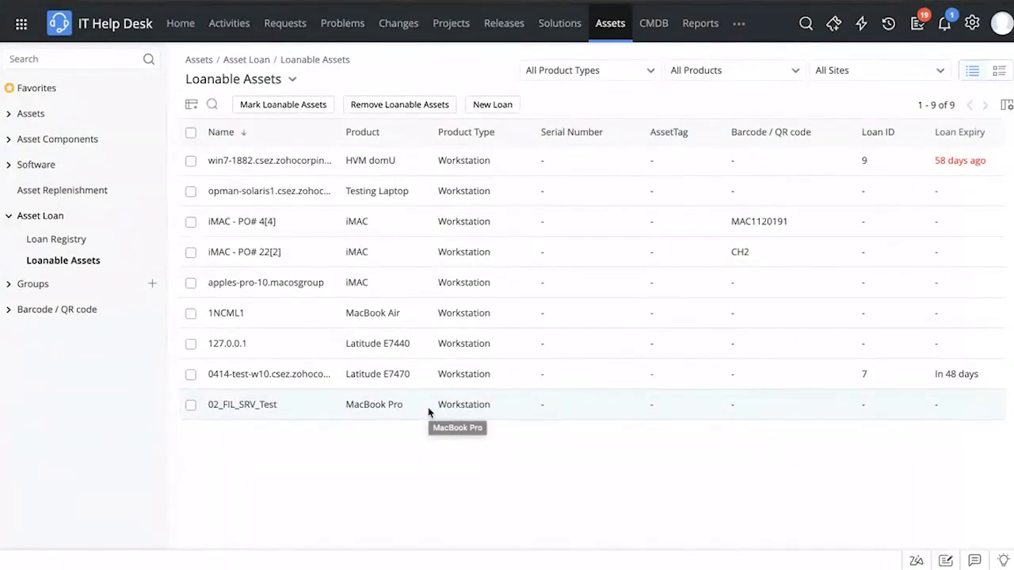
Return to the loan registry and examine the fields of the new loan form, cancelling it without saving
left_click(88, 244)
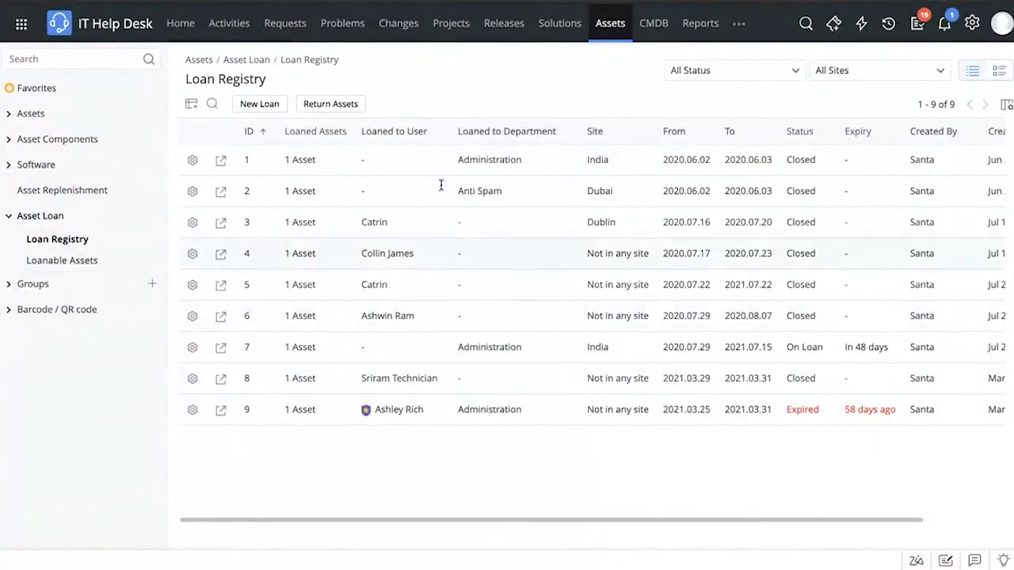
left_click(258, 105)
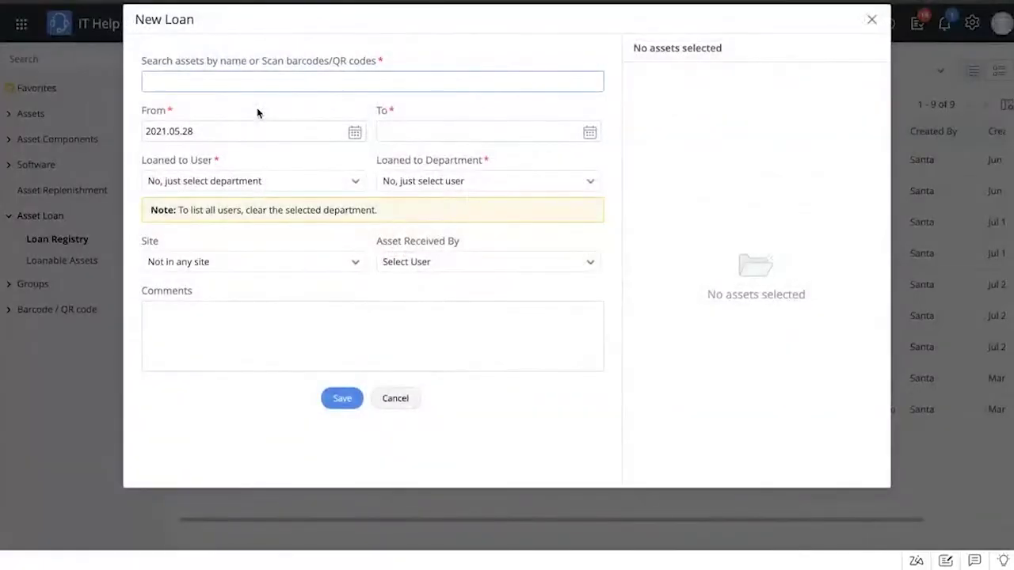
left_click(286, 90)
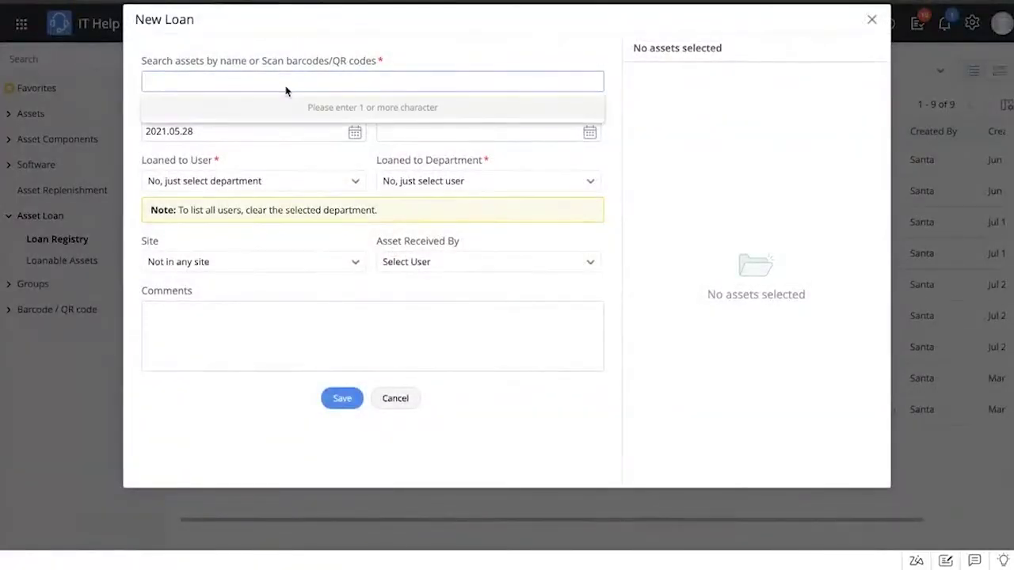
left_click(516, 62)
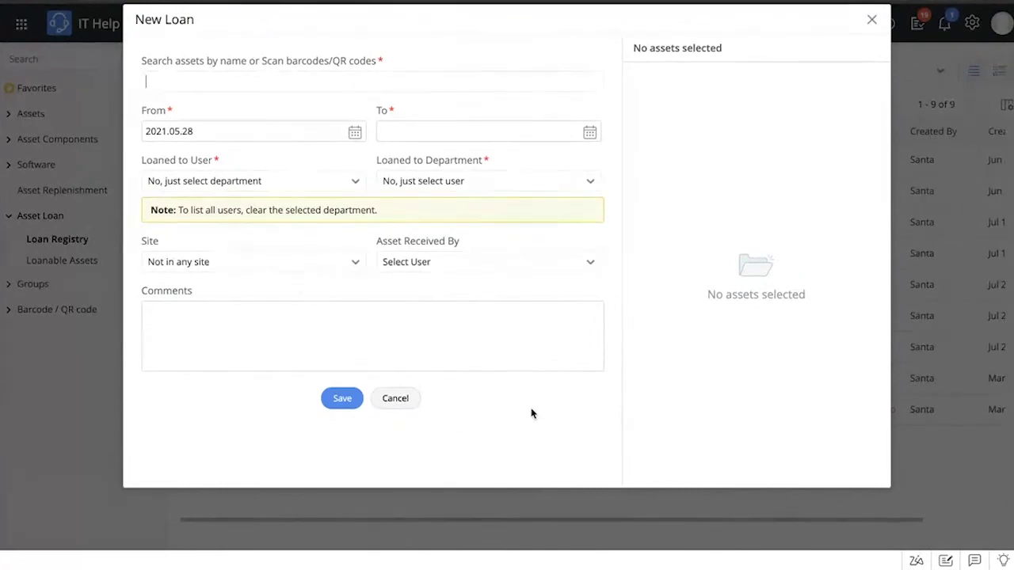
left_click(408, 398)
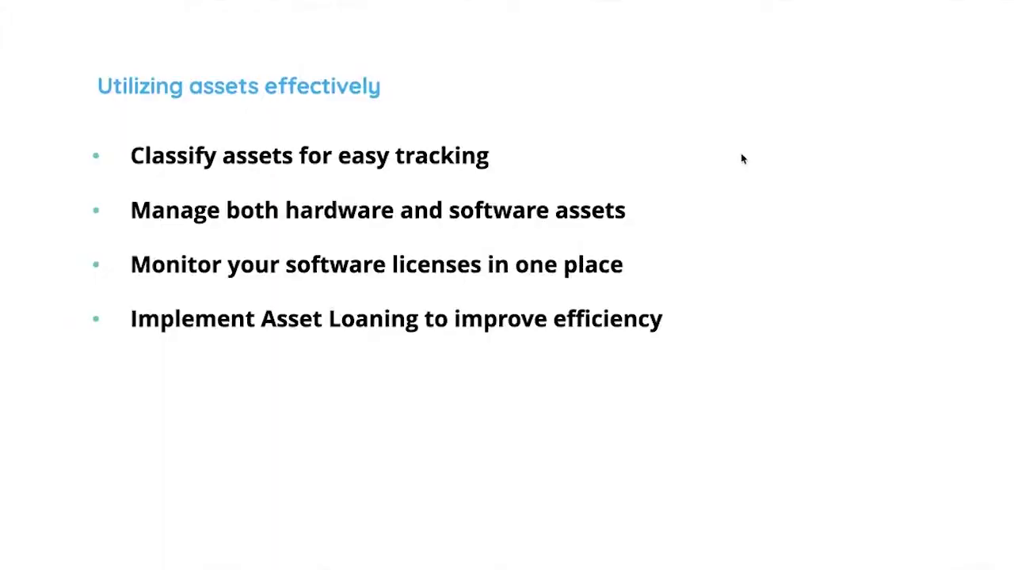
key("Right")
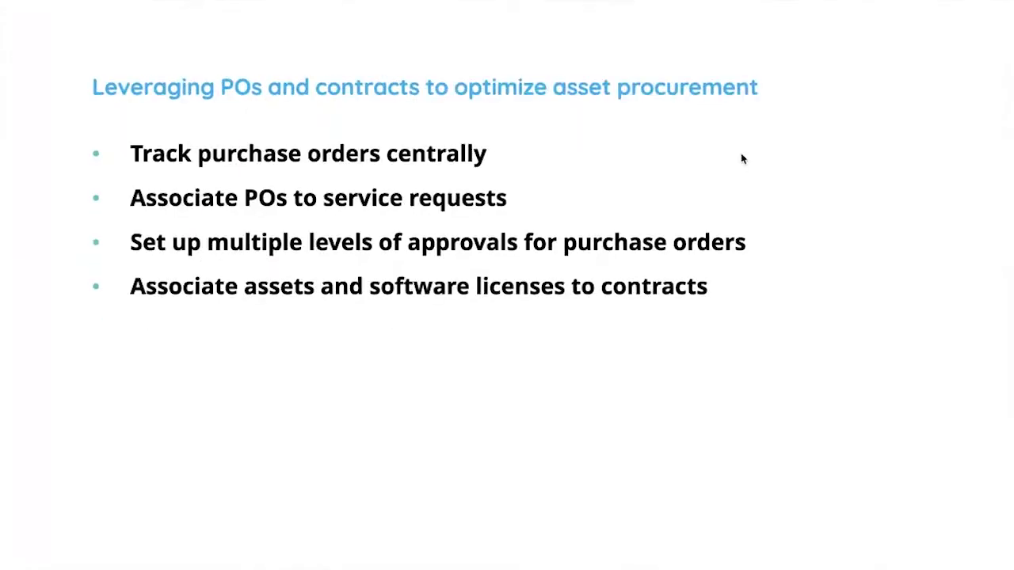
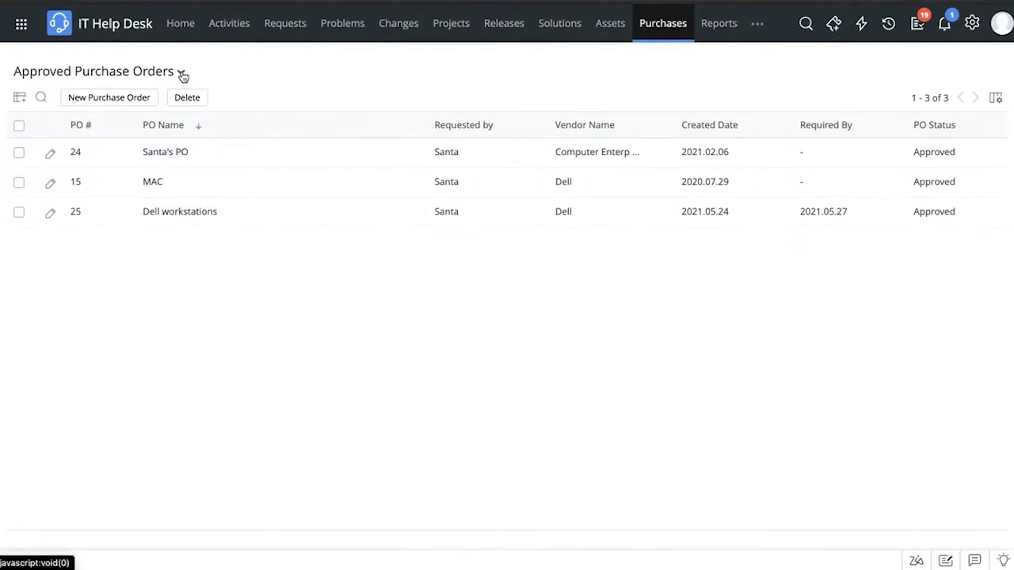
Examine the available purchase order list filters, keeping the Approved Purchase Orders view
left_click(181, 73)
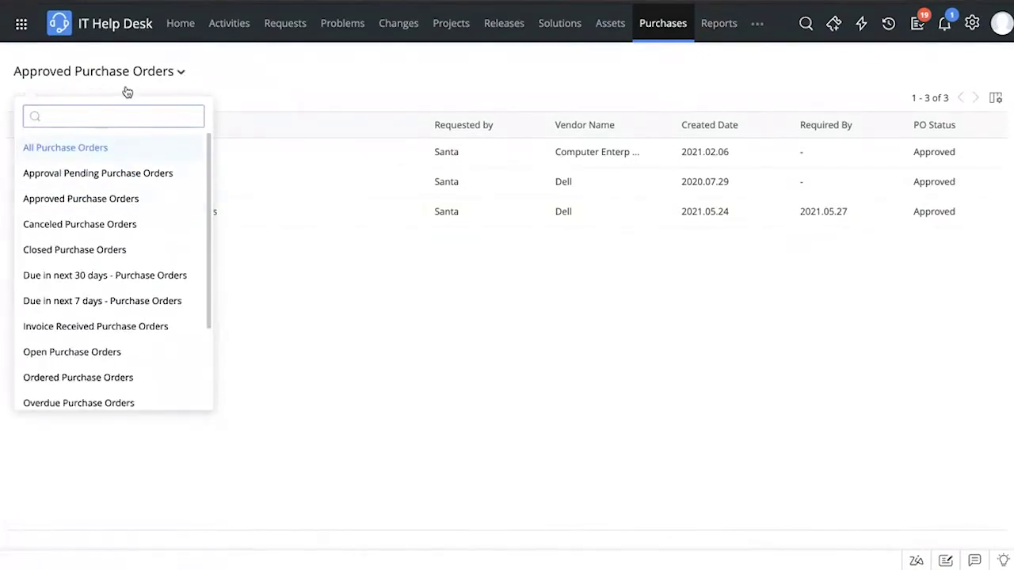
left_click(380, 455)
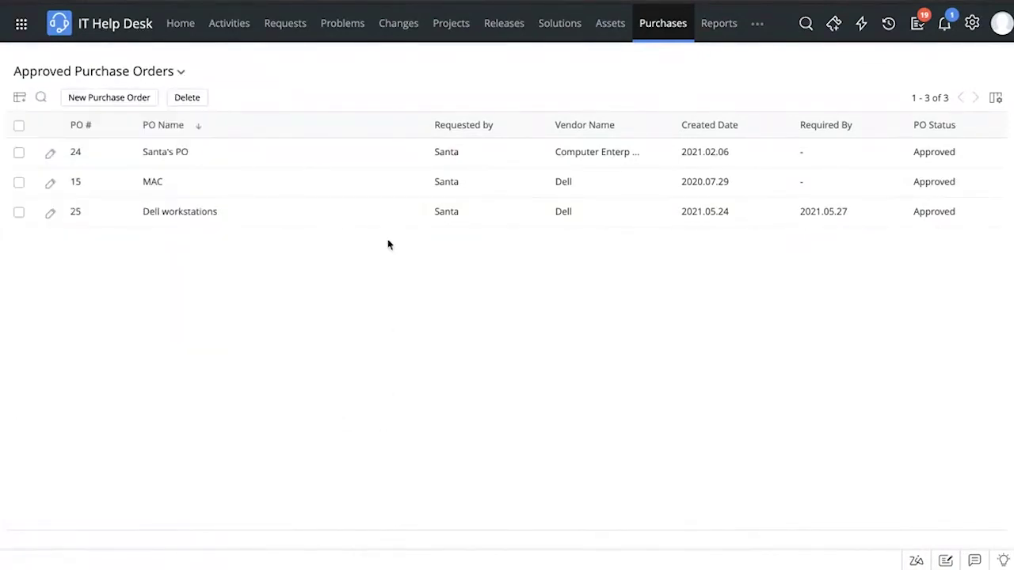
left_click(182, 71)
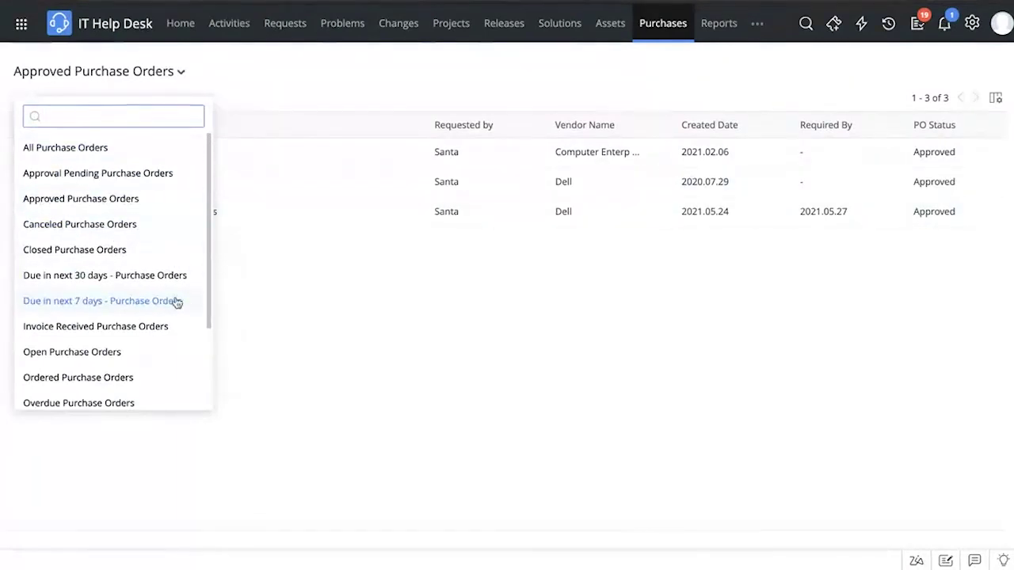
left_click(308, 319)
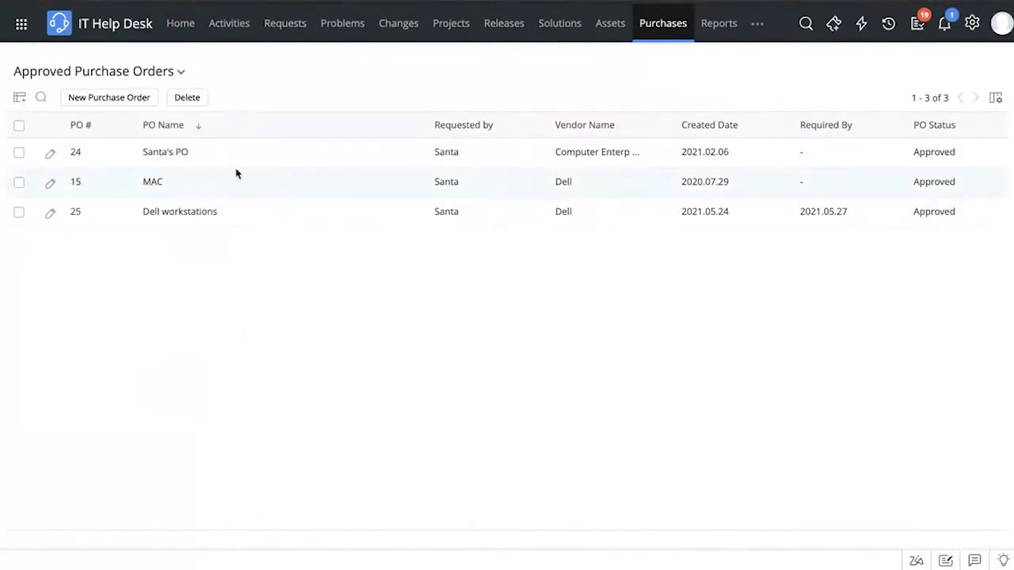
Open the Dell workstations purchase order and examine its vendor details, ordered items, costs and general information
left_click(167, 215)
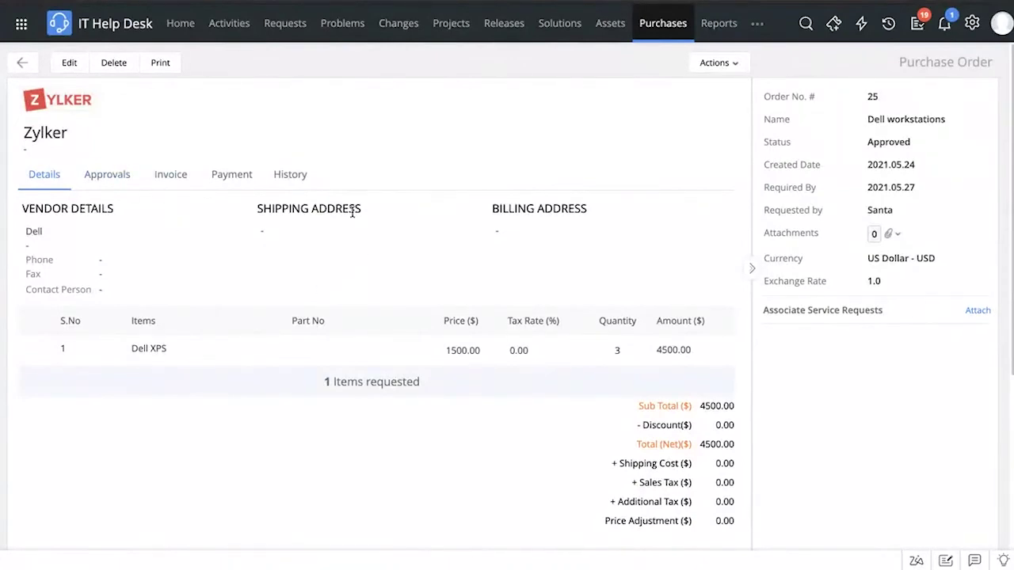
scroll(352, 212, "down", 3)
scroll(351, 210, "up", 3)
scroll(457, 322, "down", 1)
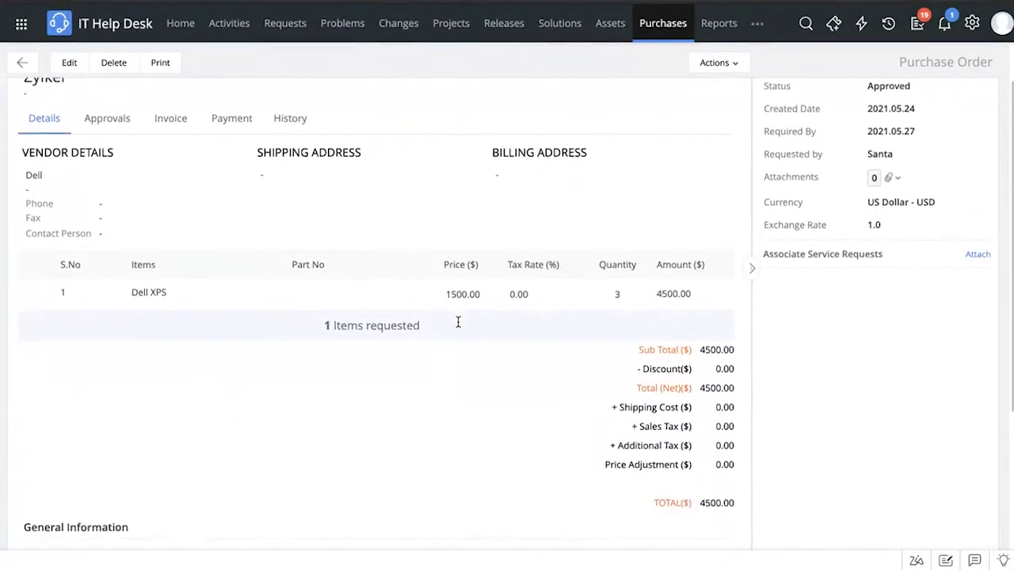
scroll(199, 311, "down", 1)
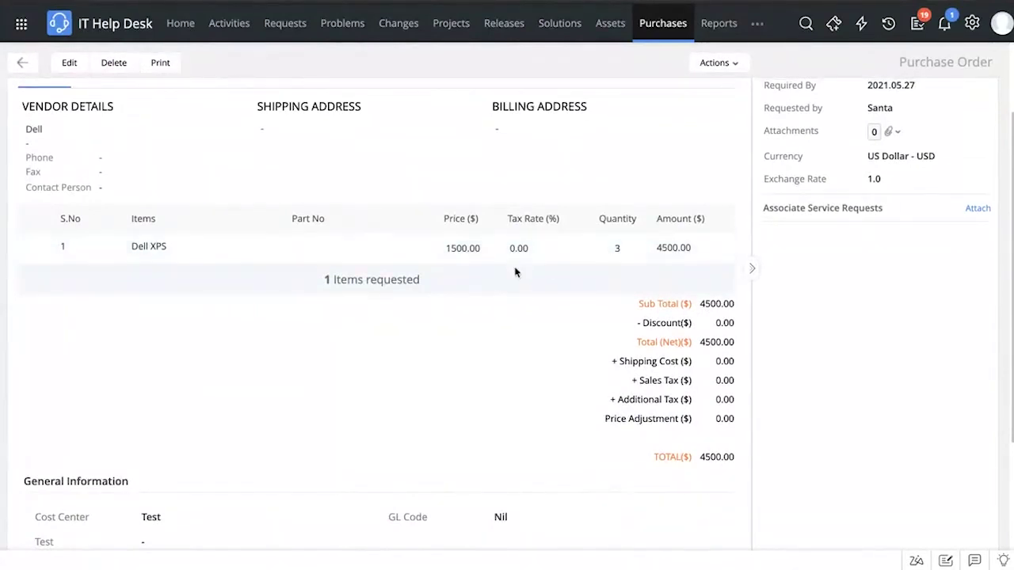
scroll(503, 351, "down", 4)
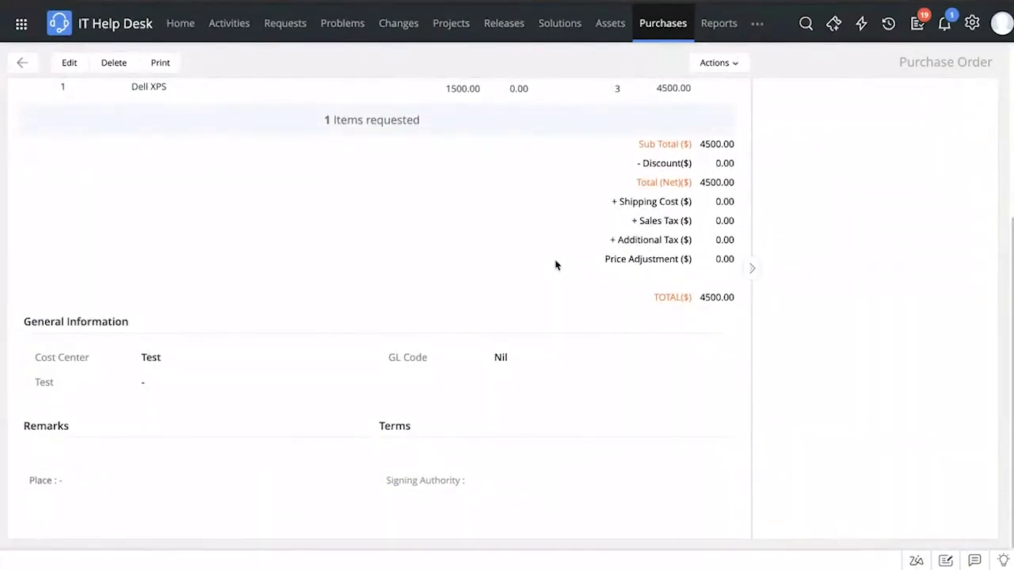
scroll(556, 265, "up", 2)
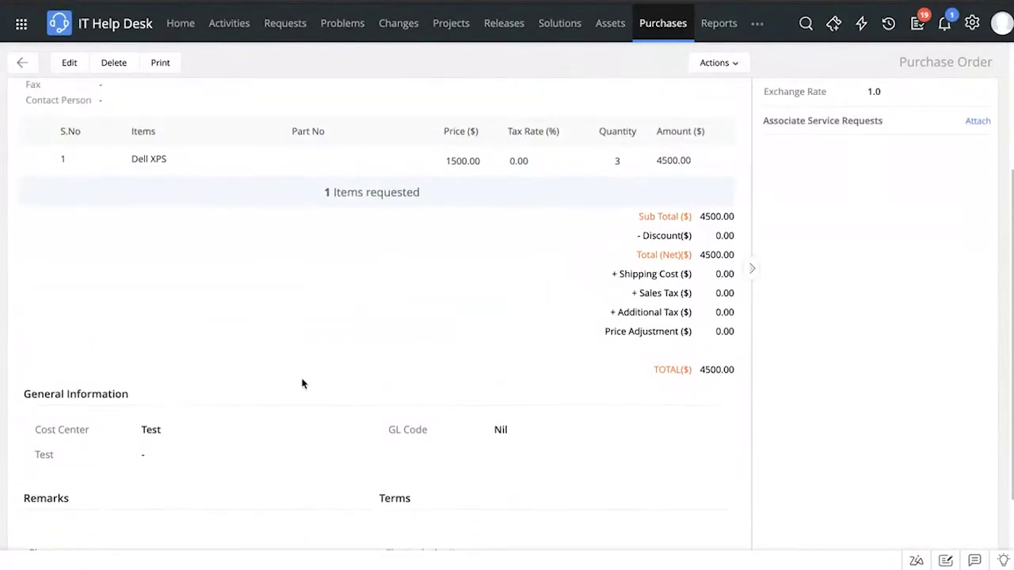
scroll(302, 384, "up", 5)
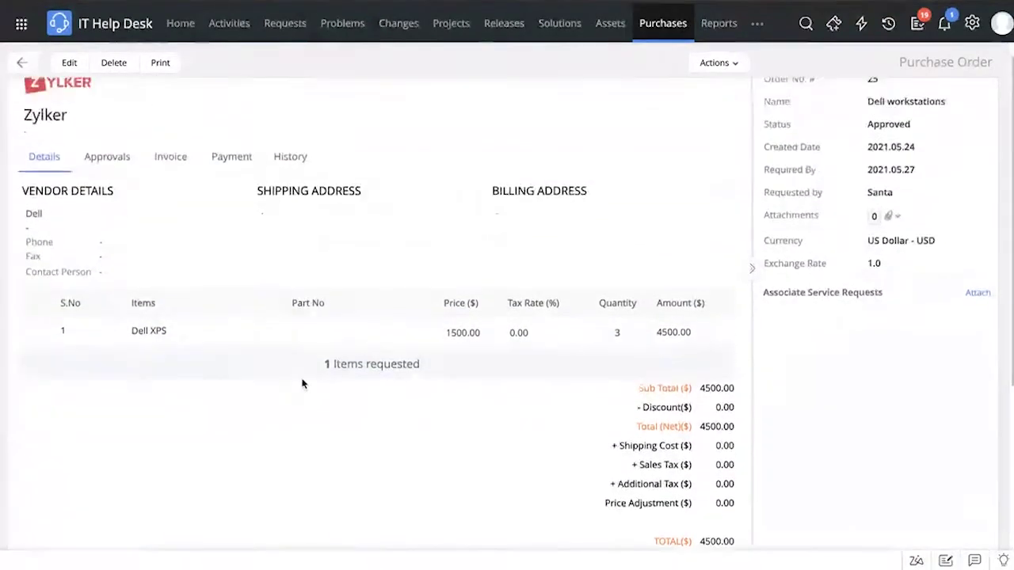
Review the Dell workstations order's approvals, invoices, payments and history, and return to the purchase order list
left_click(116, 176)
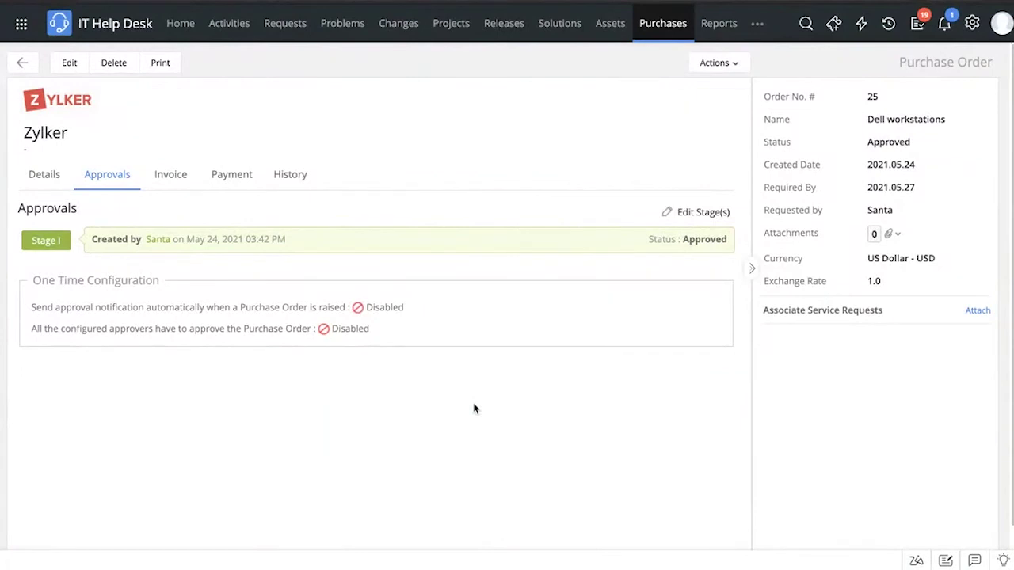
left_click(174, 176)
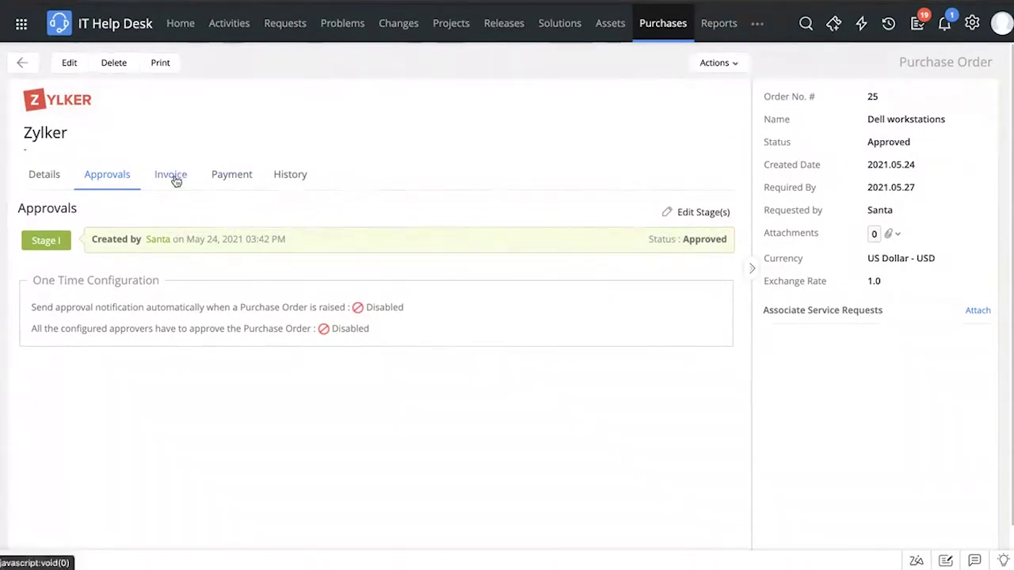
left_click(234, 177)
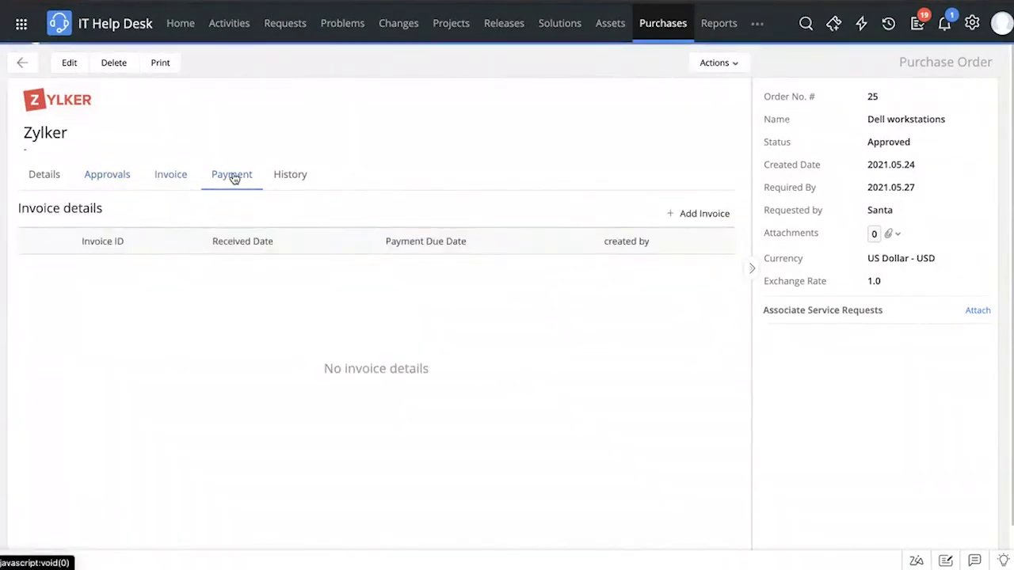
left_click(293, 179)
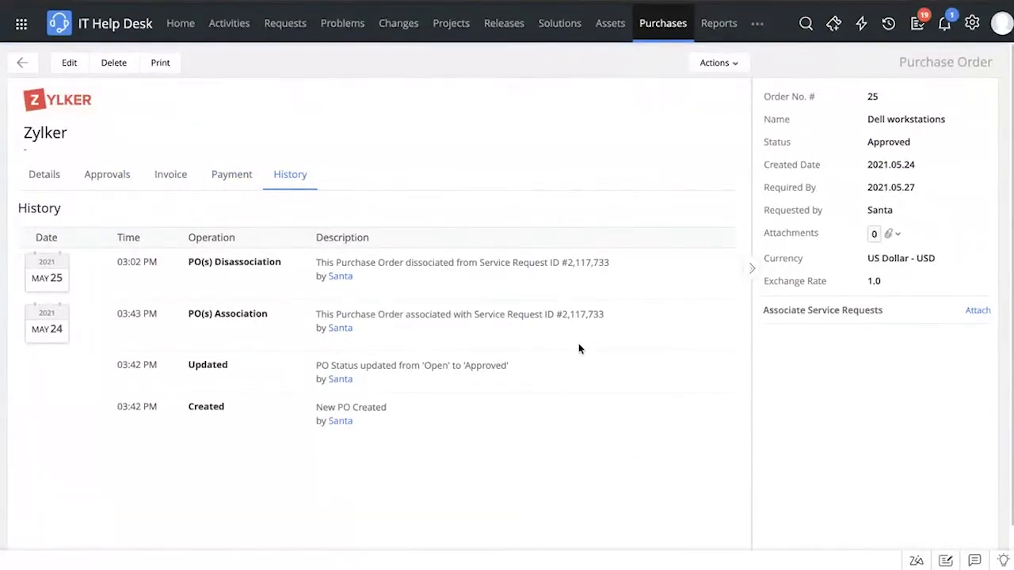
left_click(26, 70)
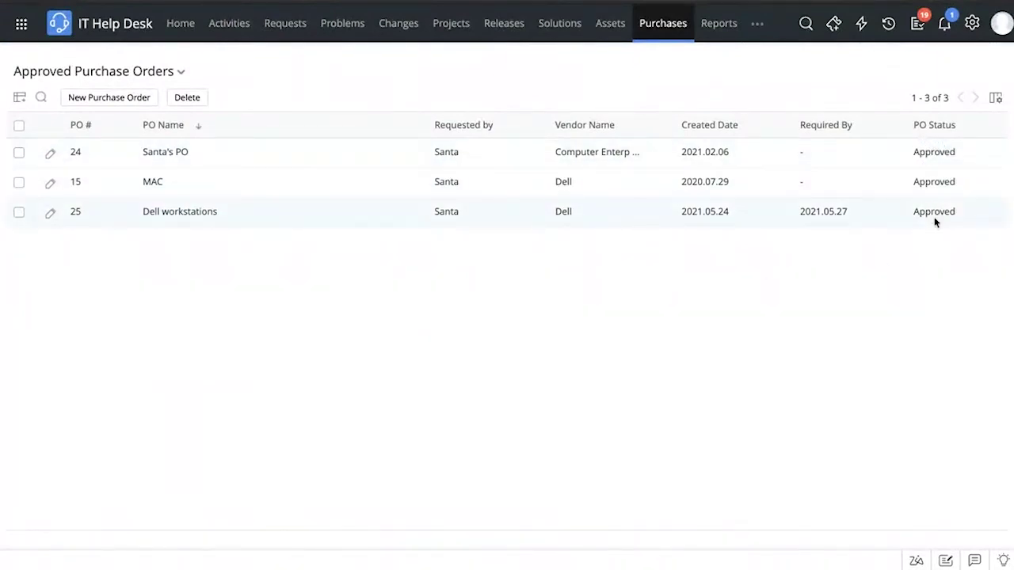
Examine the fields of the new purchase order form and leave it without saving
left_click(139, 99)
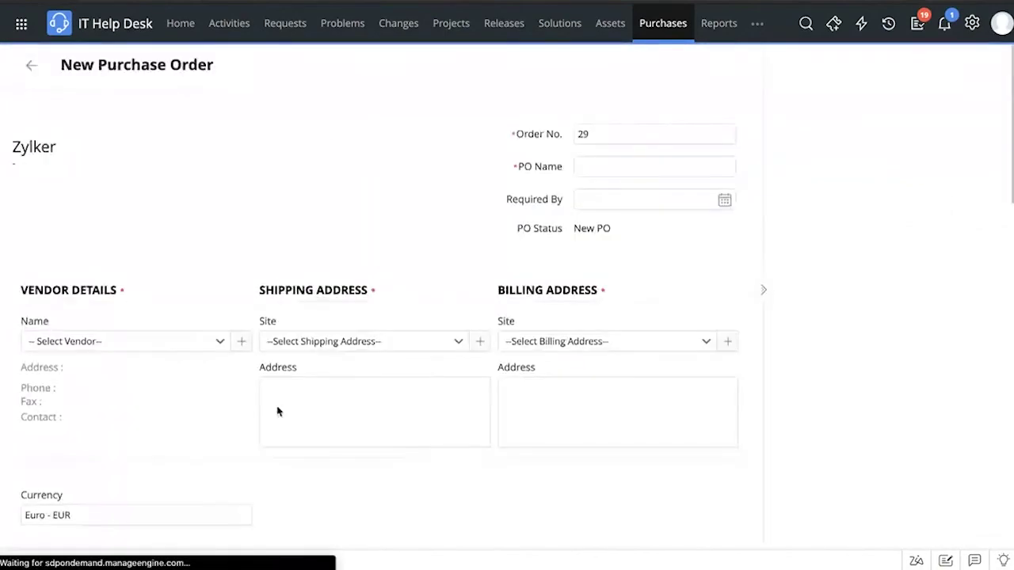
scroll(334, 238, "down", 1)
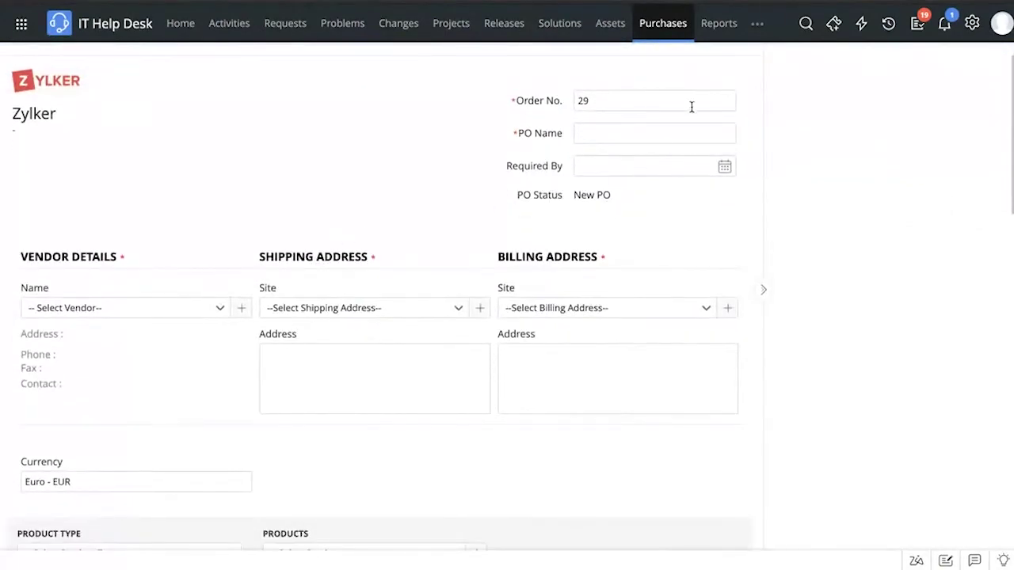
scroll(537, 287, "down", 3)
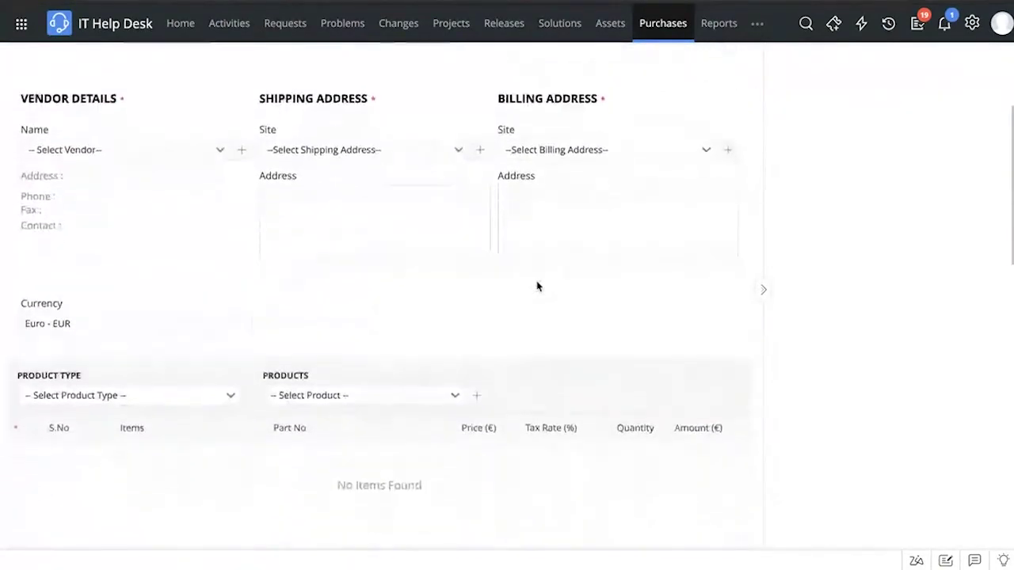
scroll(546, 277, "down", 2)
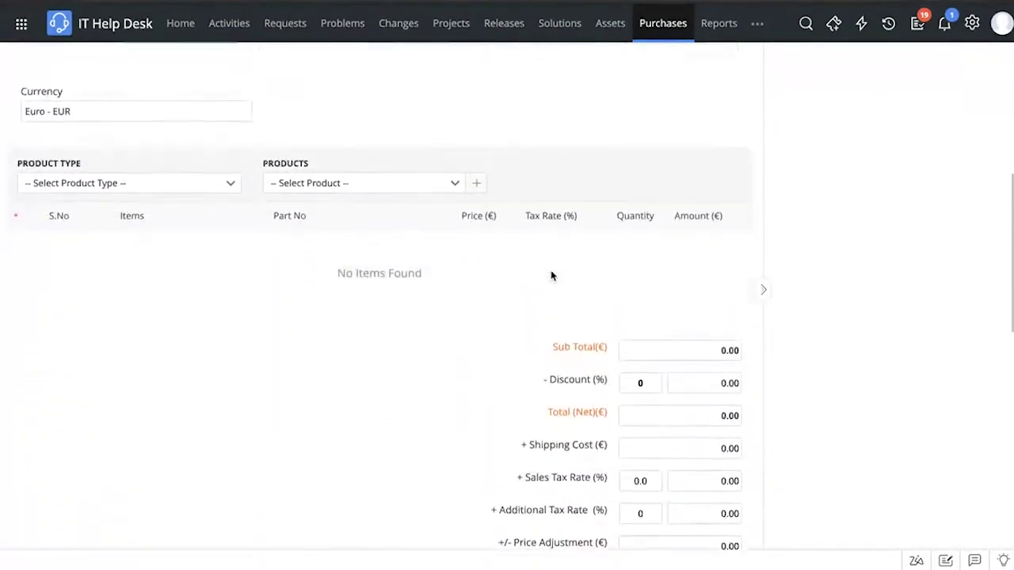
scroll(627, 365, "down", 2)
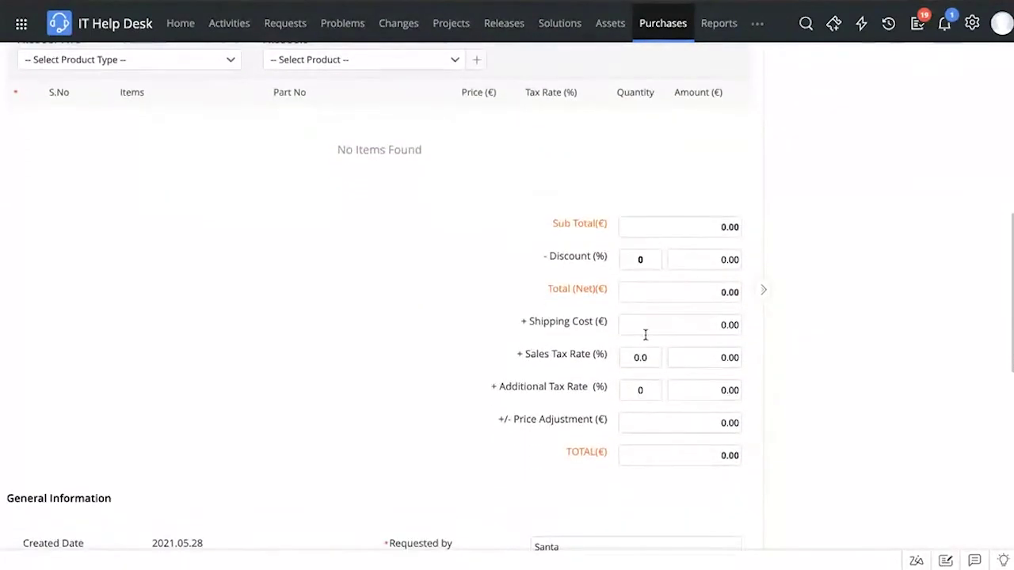
scroll(546, 371, "up", 2)
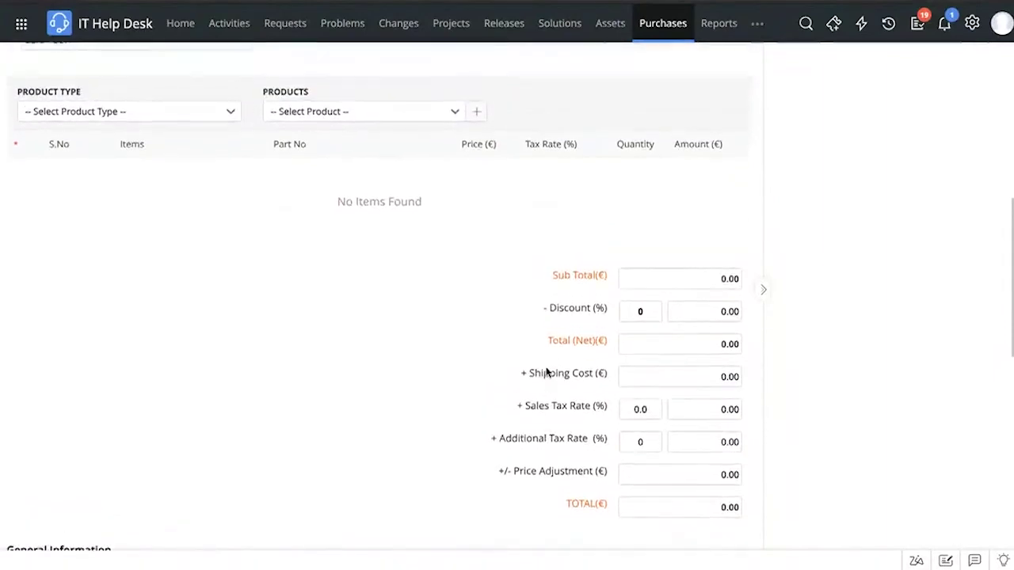
scroll(546, 369, "up", 5)
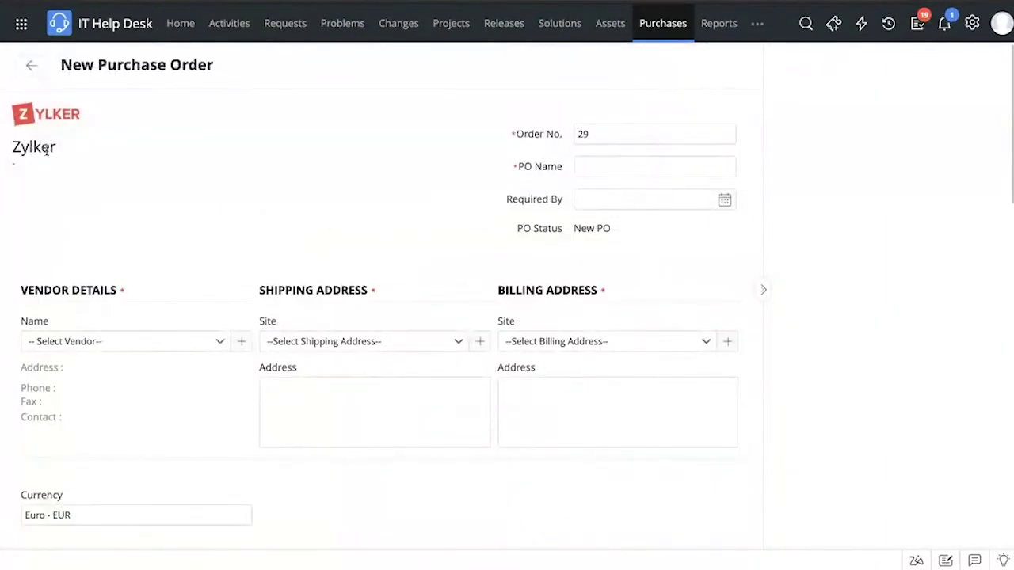
left_click(26, 69)
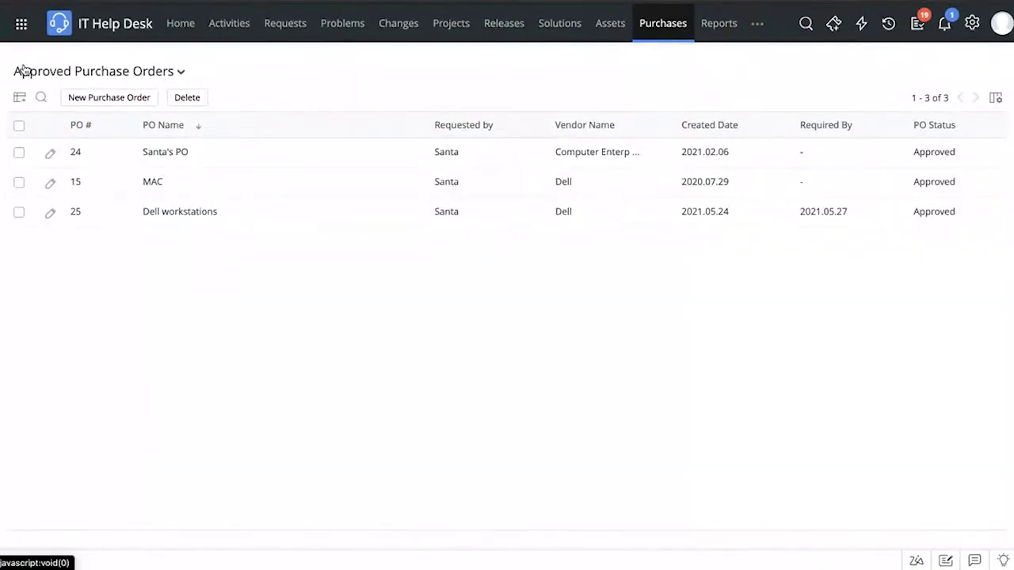
Go to the employee onboarding service request and examine its details and associated tasks
left_click(163, 211)
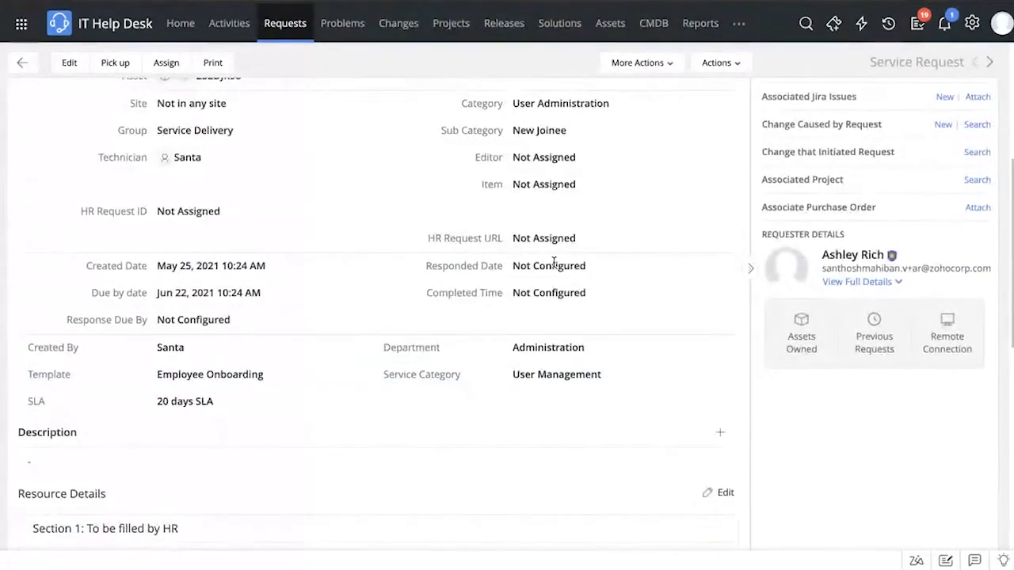
scroll(554, 264, "up", 4)
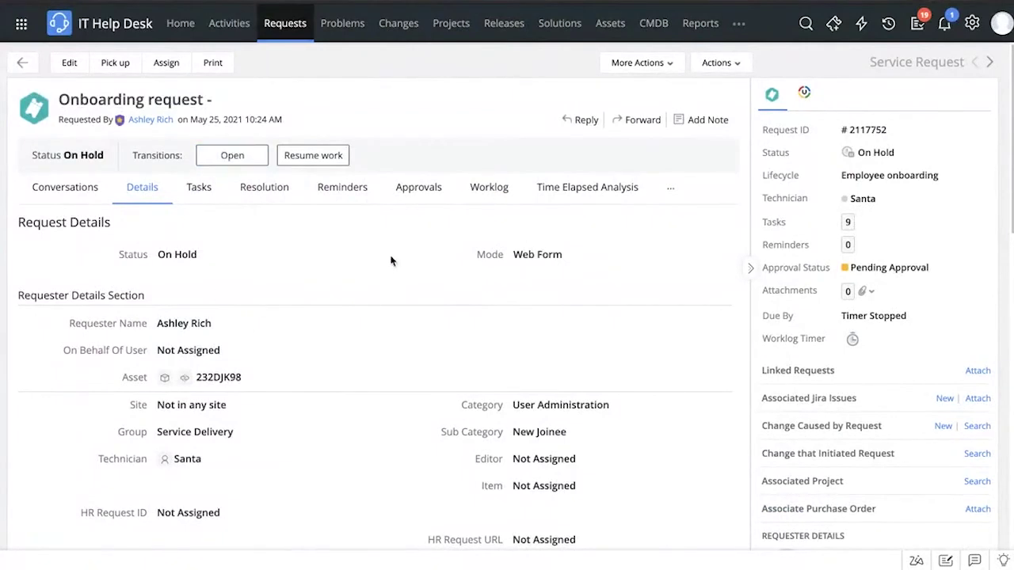
left_click(201, 201)
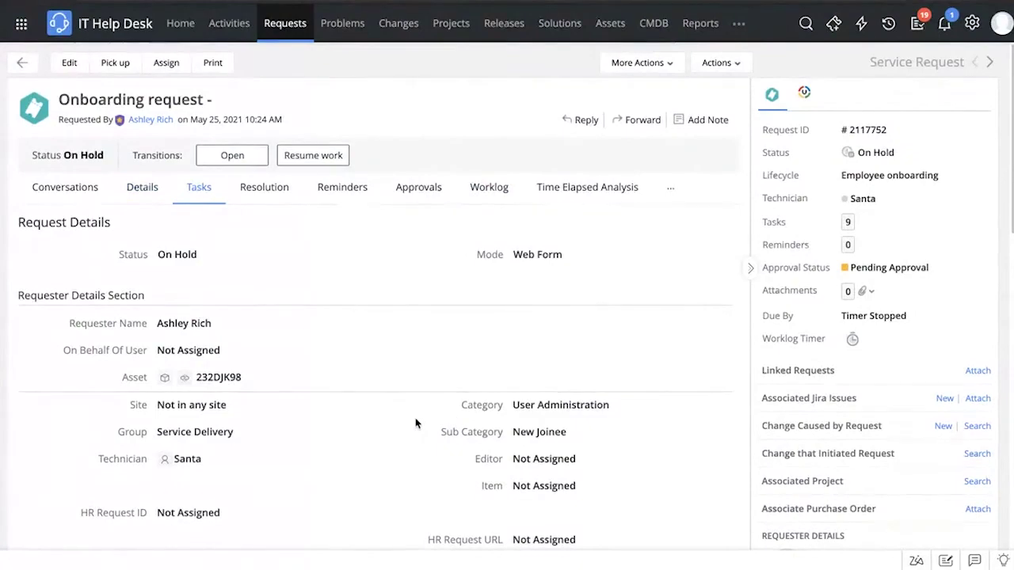
scroll(415, 420, "down", 5)
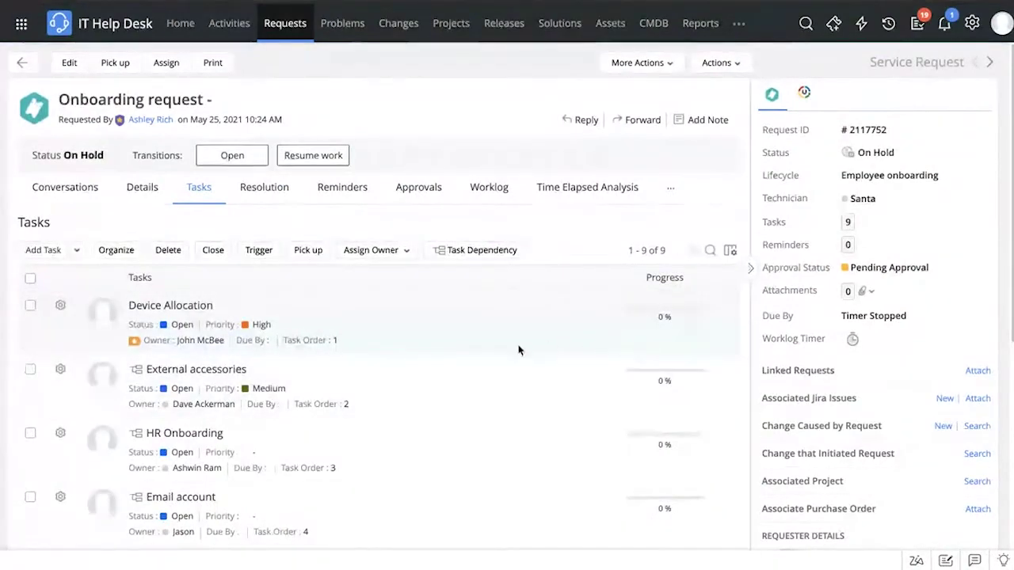
scroll(410, 383, "down", 1)
scroll(410, 383, "down", 3)
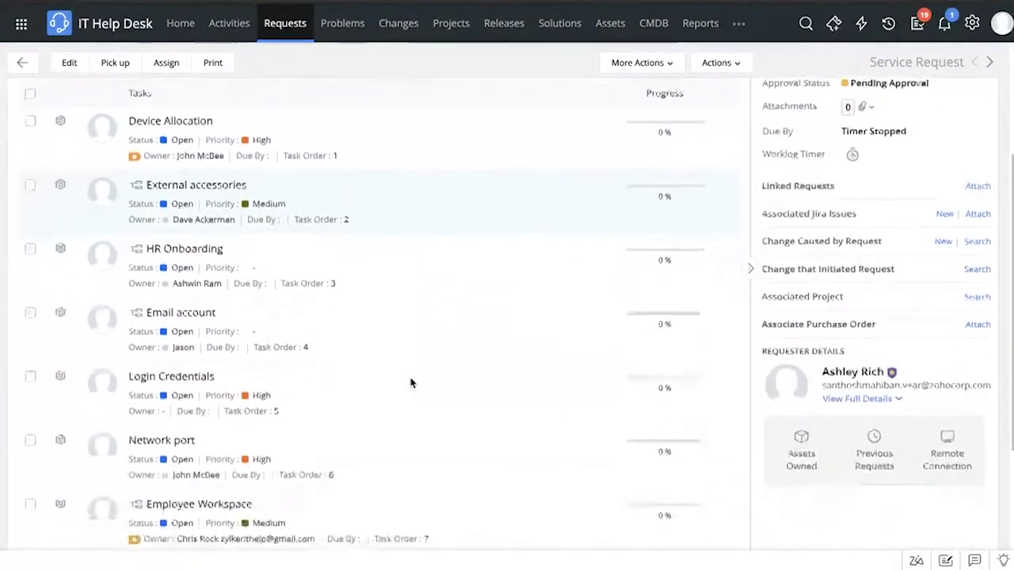
scroll(410, 383, "up", 3)
scroll(410, 384, "down", 2)
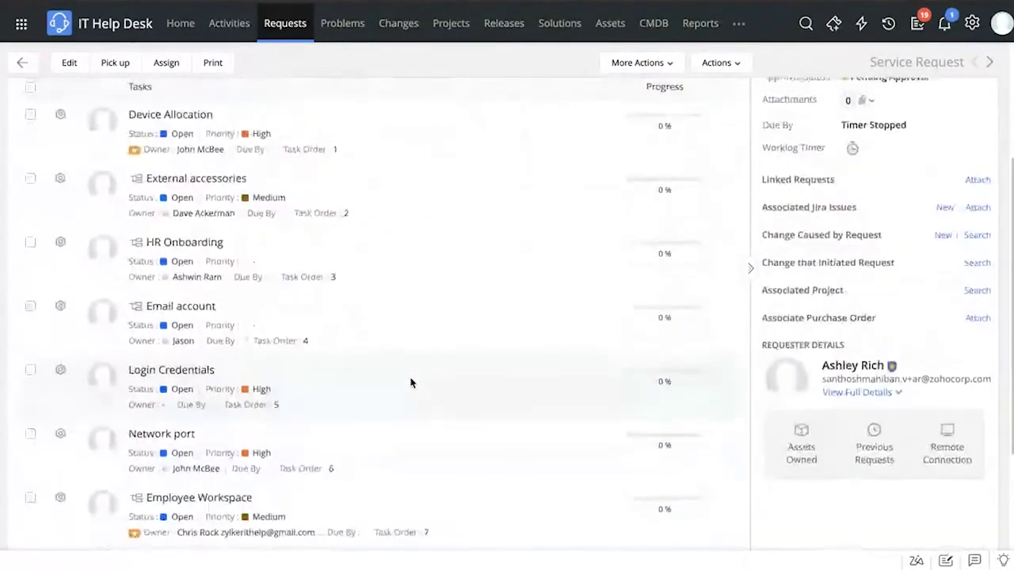
scroll(411, 380, "up", 2)
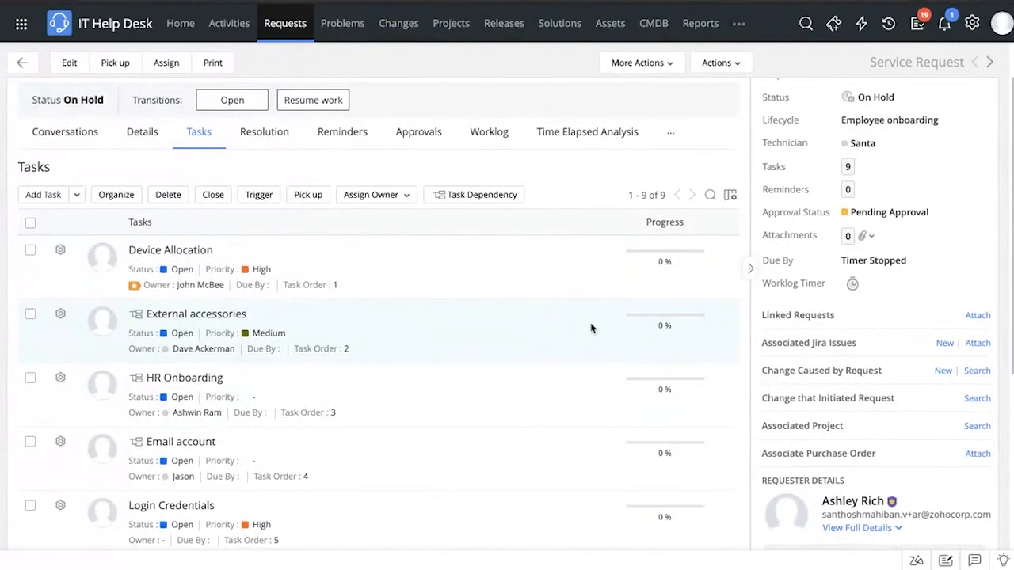
scroll(591, 328, "down", 1)
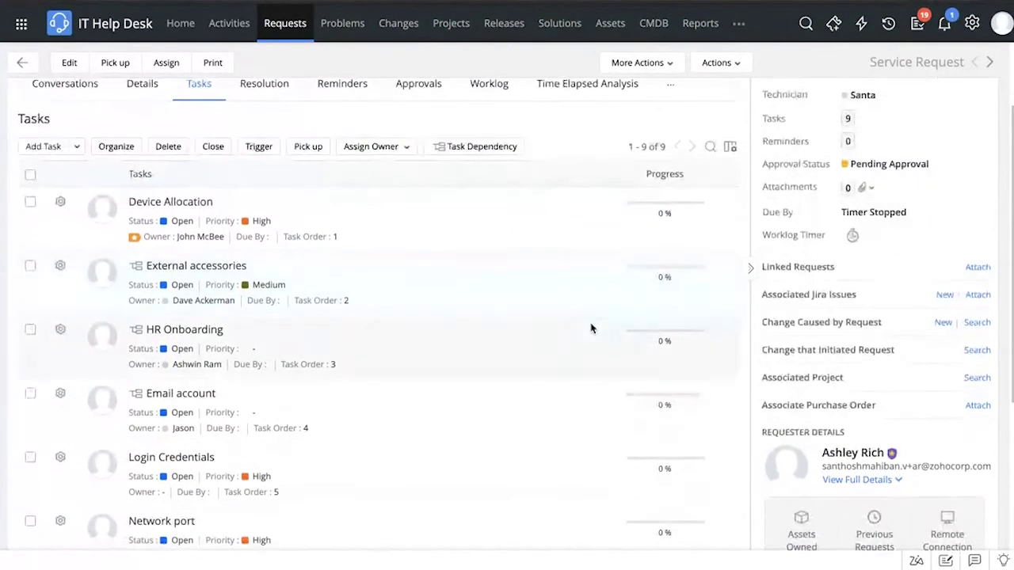
Examine the fields for adding a task to the onboarding request, cancelling the form without saving
left_click(63, 149)
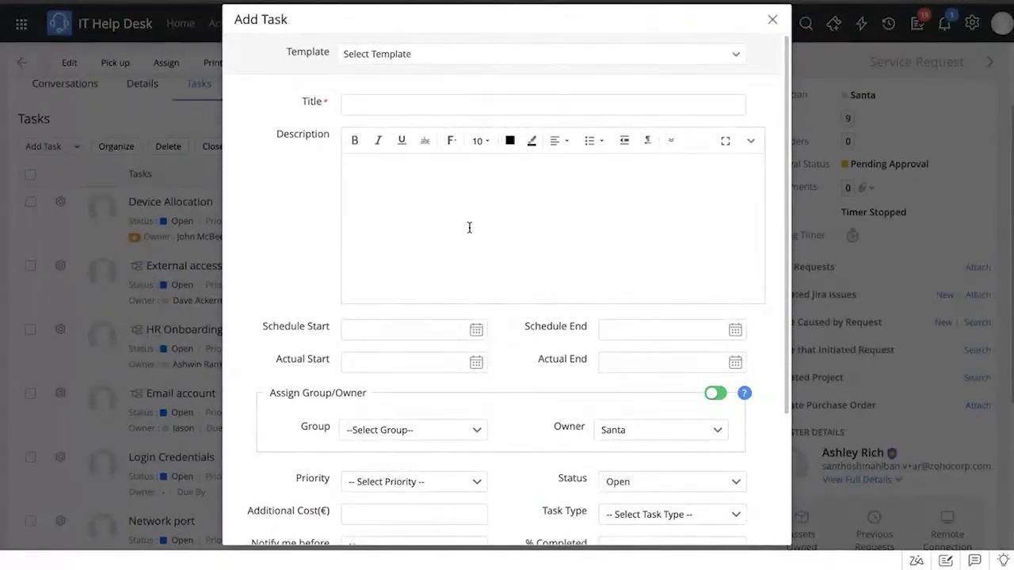
scroll(469, 228, "down", 3)
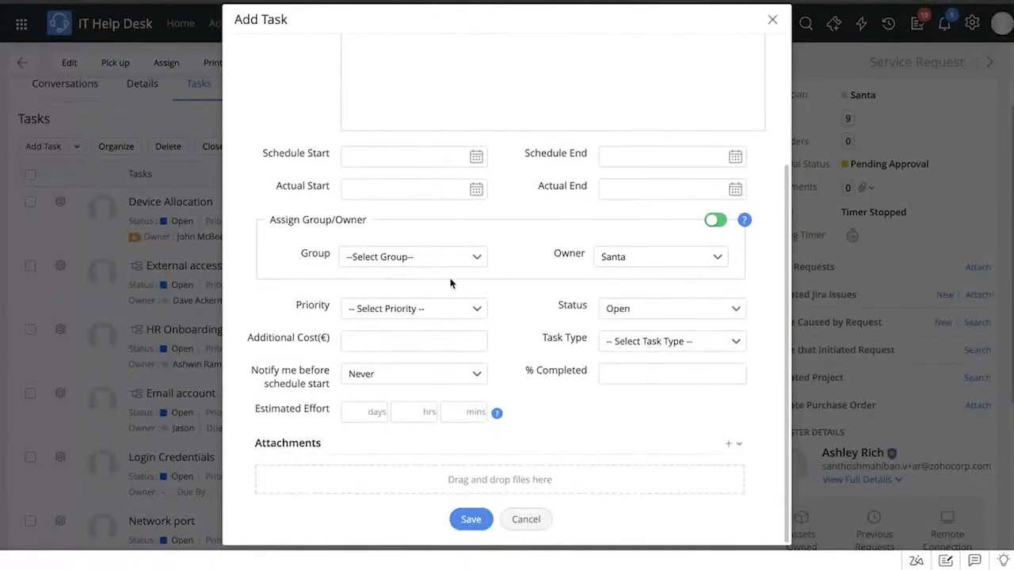
left_click(526, 519)
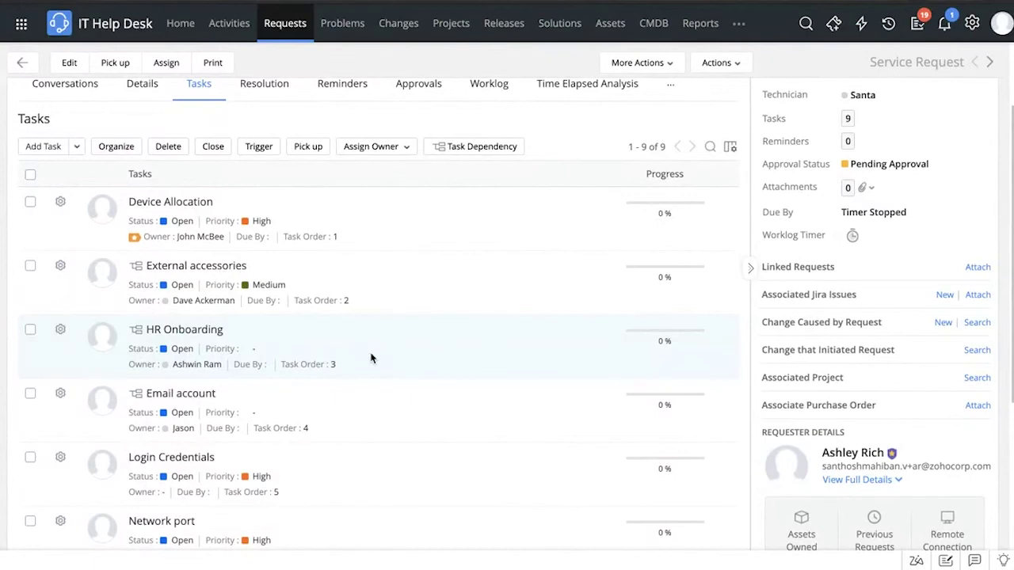
Associate the approved Dell workstations purchase order with the onboarding service request
scroll(371, 358, "down", 3)
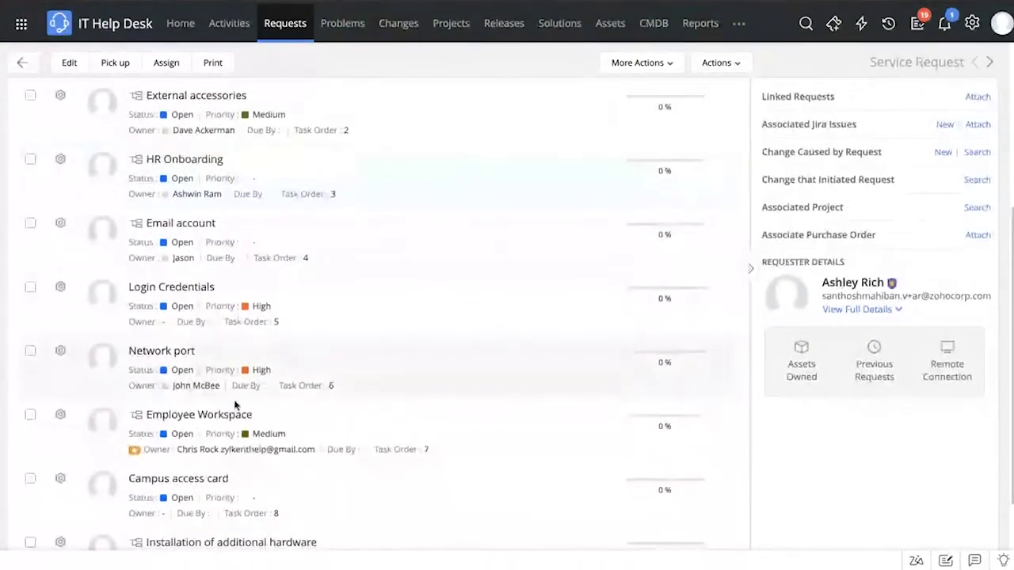
scroll(480, 174, "up", 3)
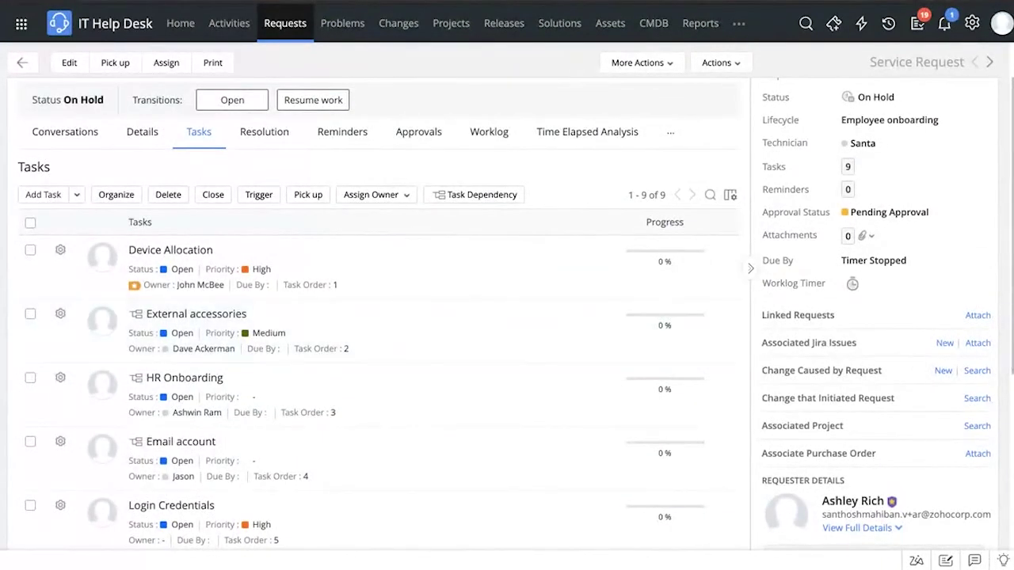
scroll(846, 283, "down", 3)
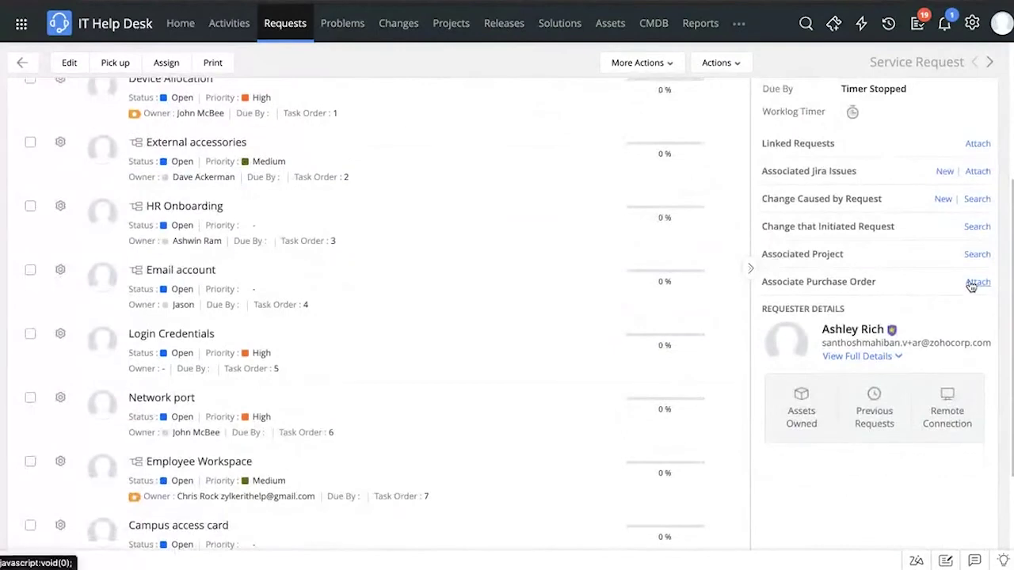
left_click(971, 286)
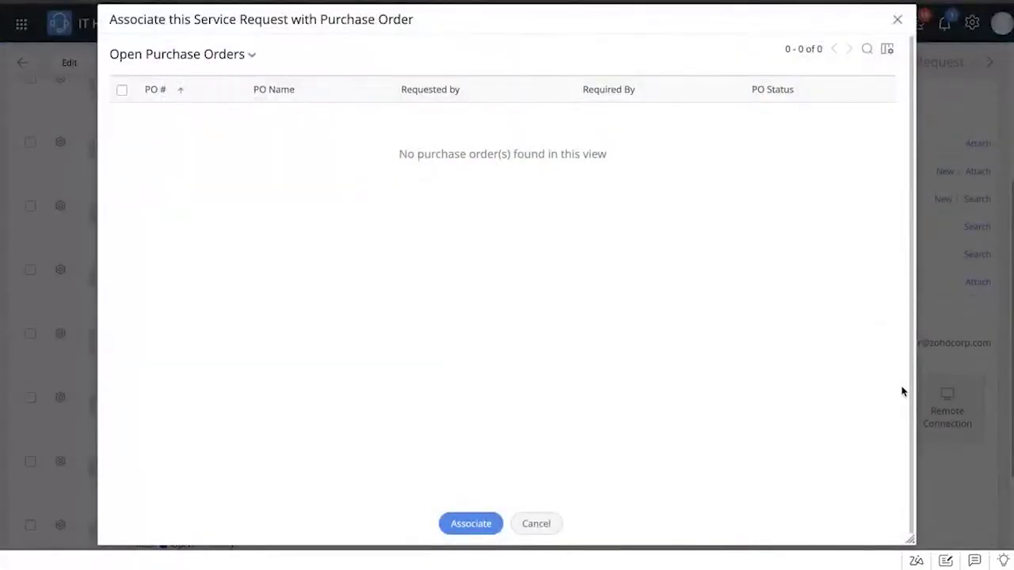
left_click(245, 57)
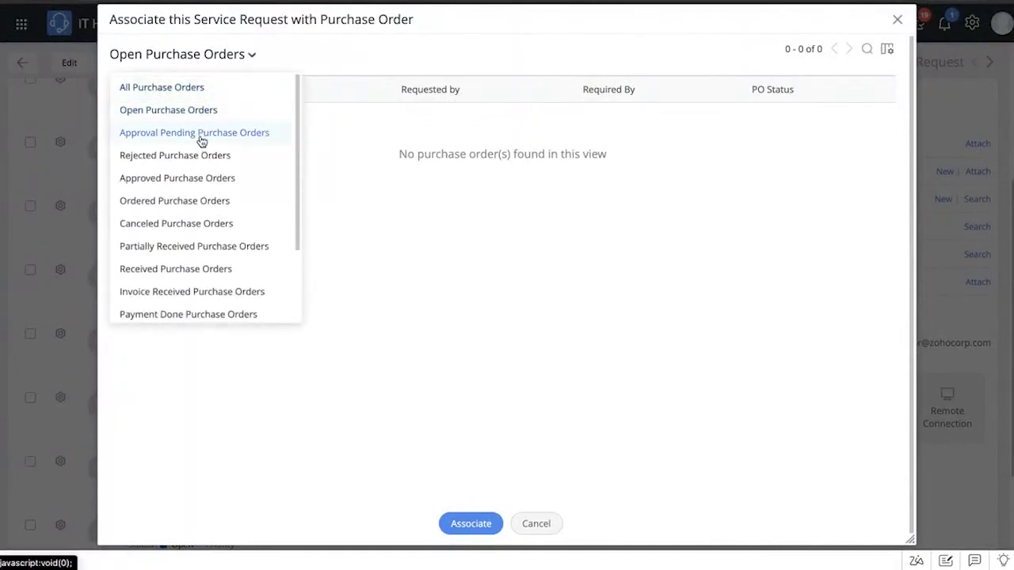
left_click(192, 179)
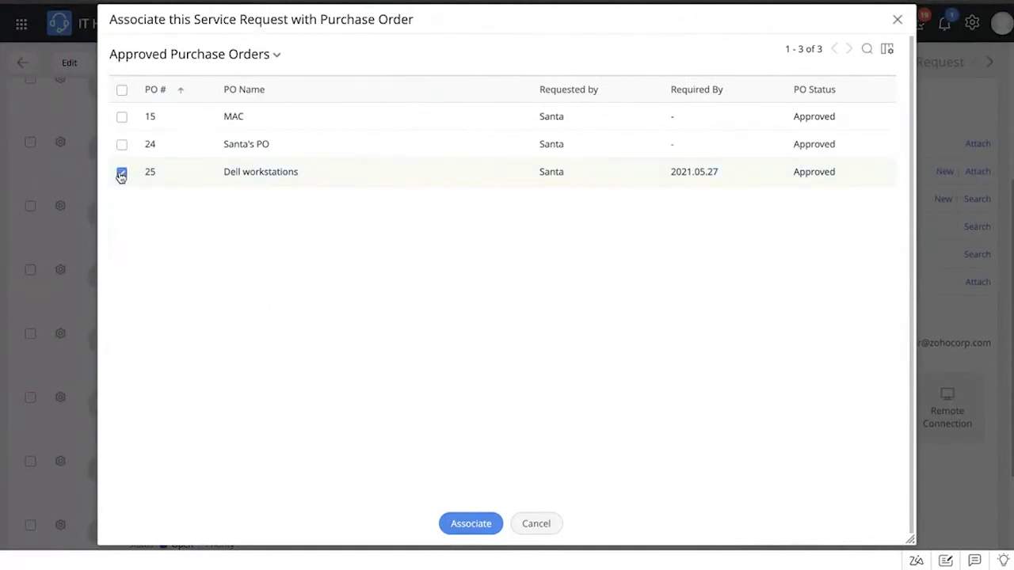
left_click(481, 529)
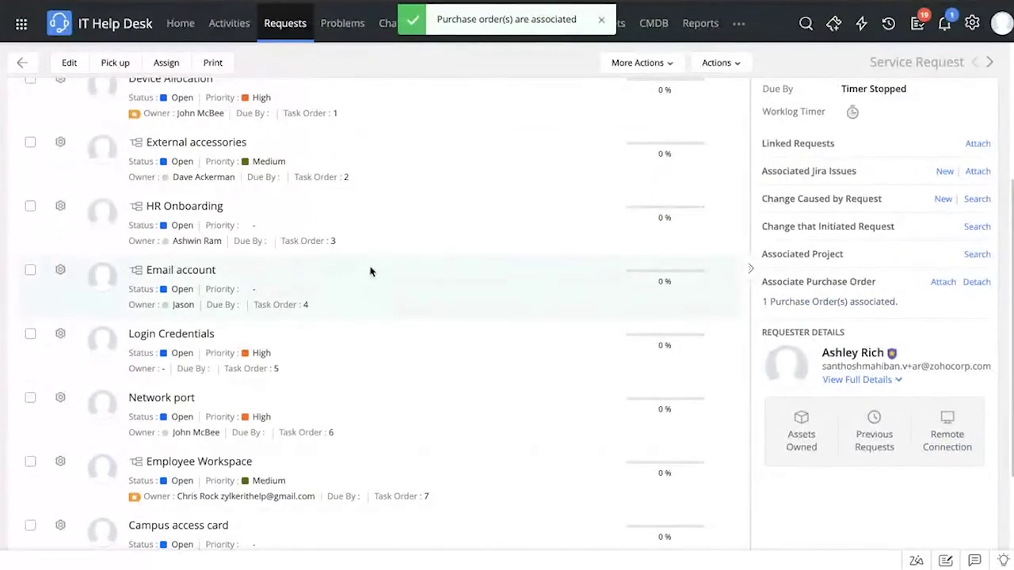
Go to the contracts list and open the Annual Maintenance Contract to view its details
scroll(369, 272, "up", 3)
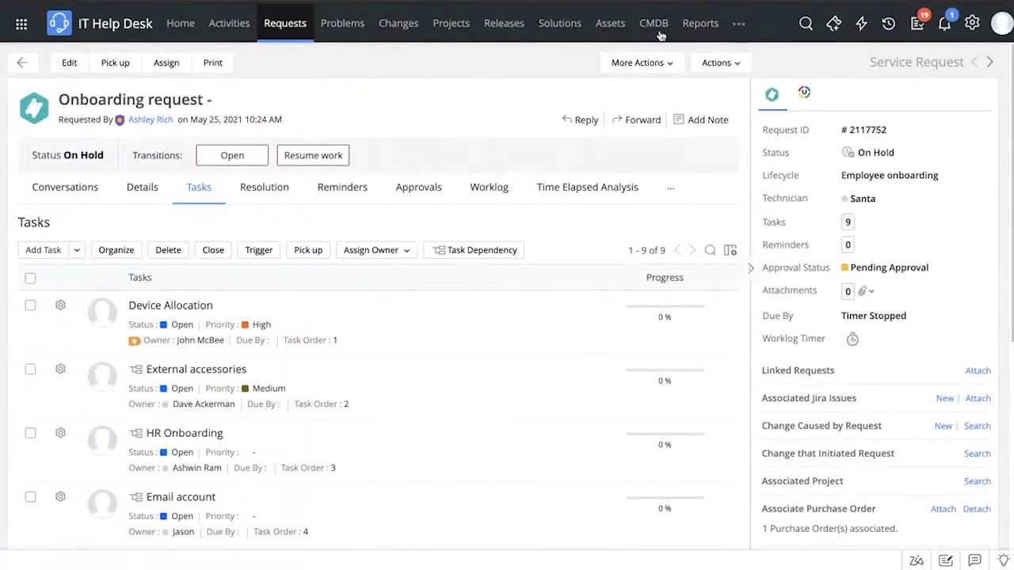
left_click(134, 0)
left_click(757, 23)
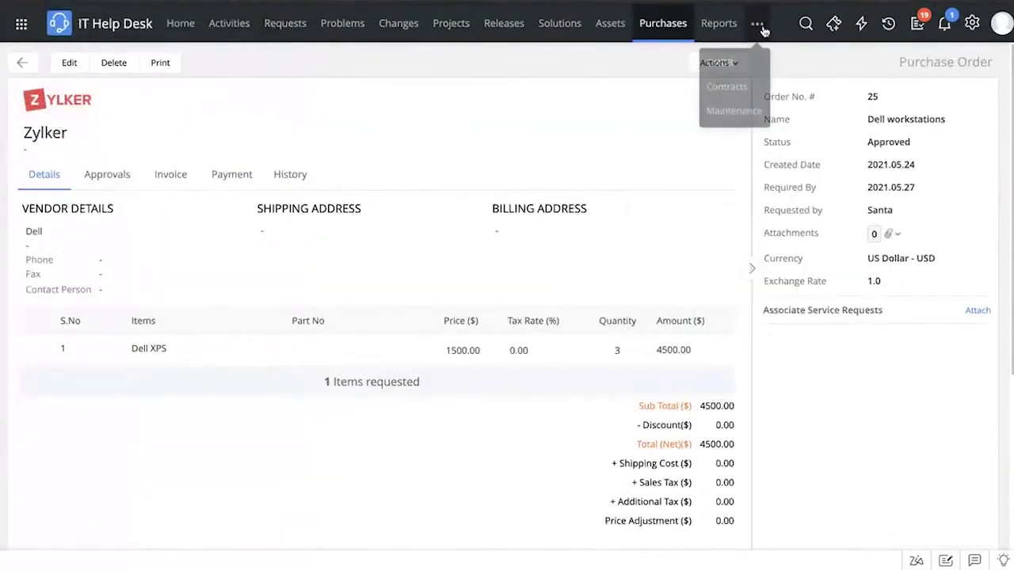
left_click(736, 91)
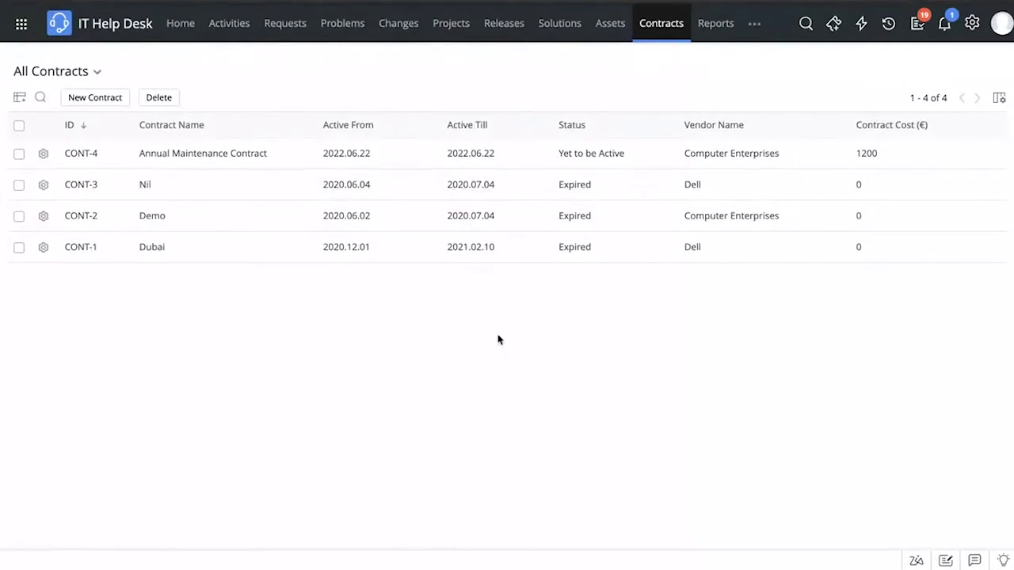
left_click(235, 154)
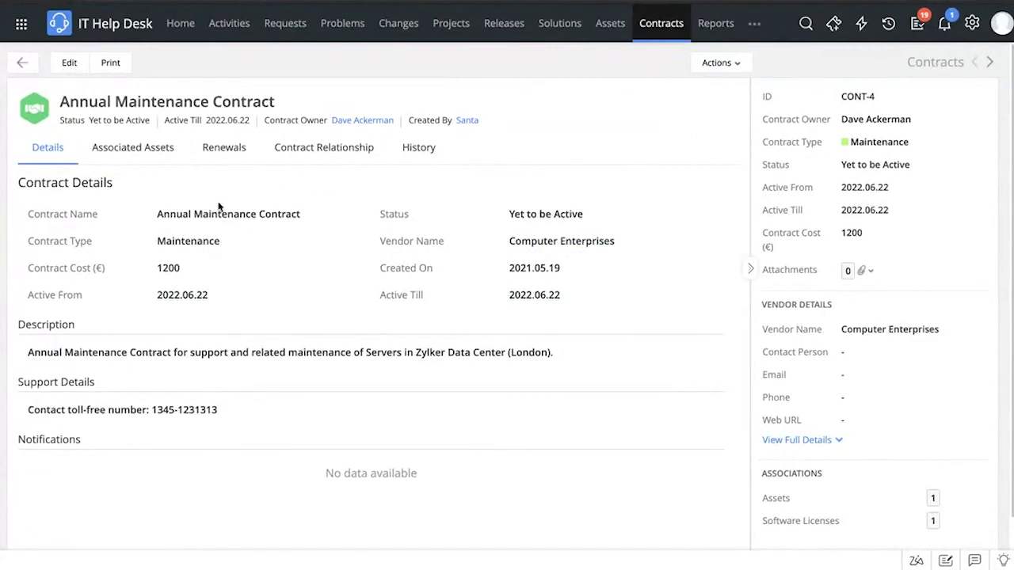
Review the maintenance contract's associated assets, software licenses, renewals, relationships and history, and return to the contracts list
left_click(111, 149)
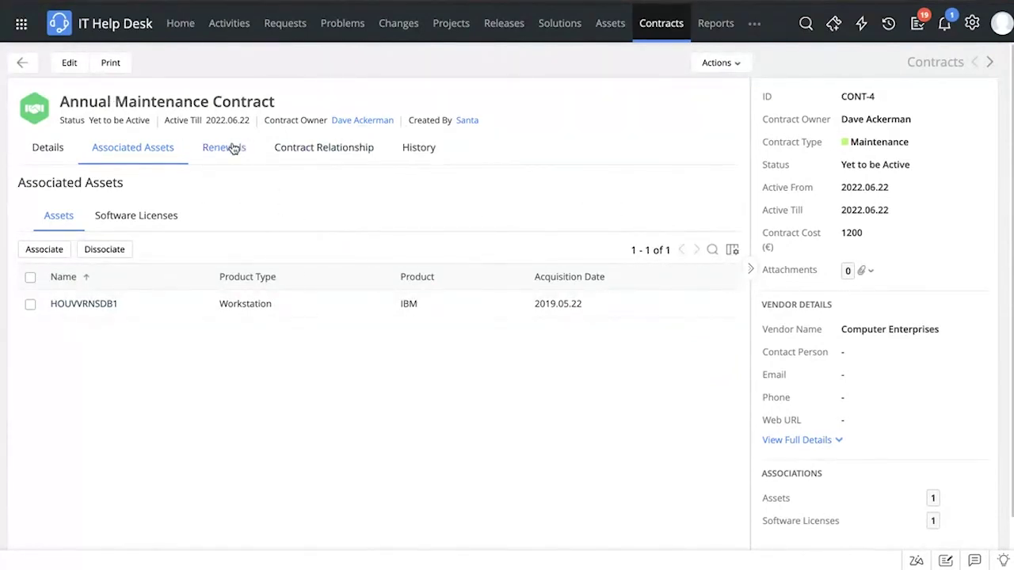
left_click(156, 213)
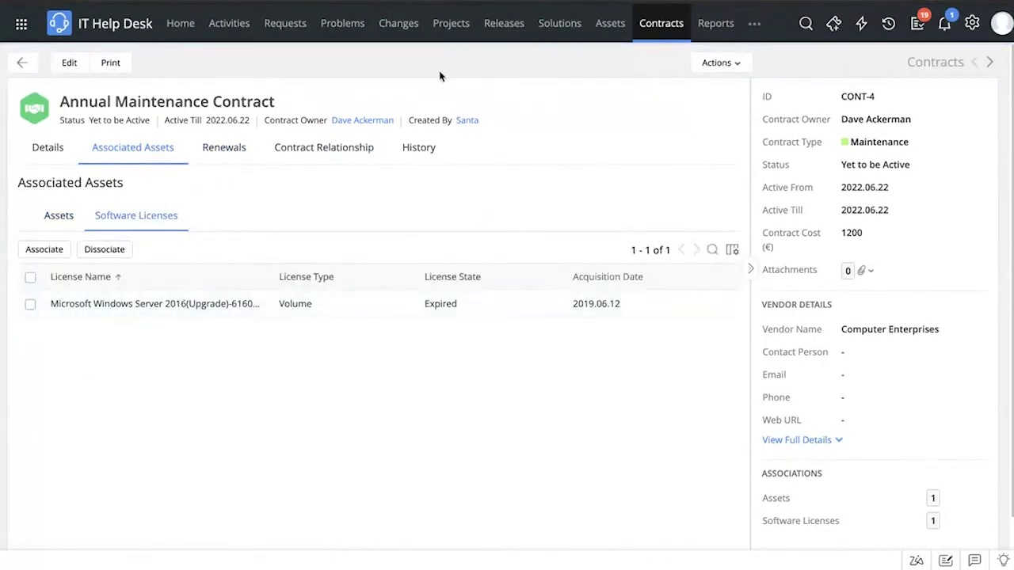
left_click(225, 150)
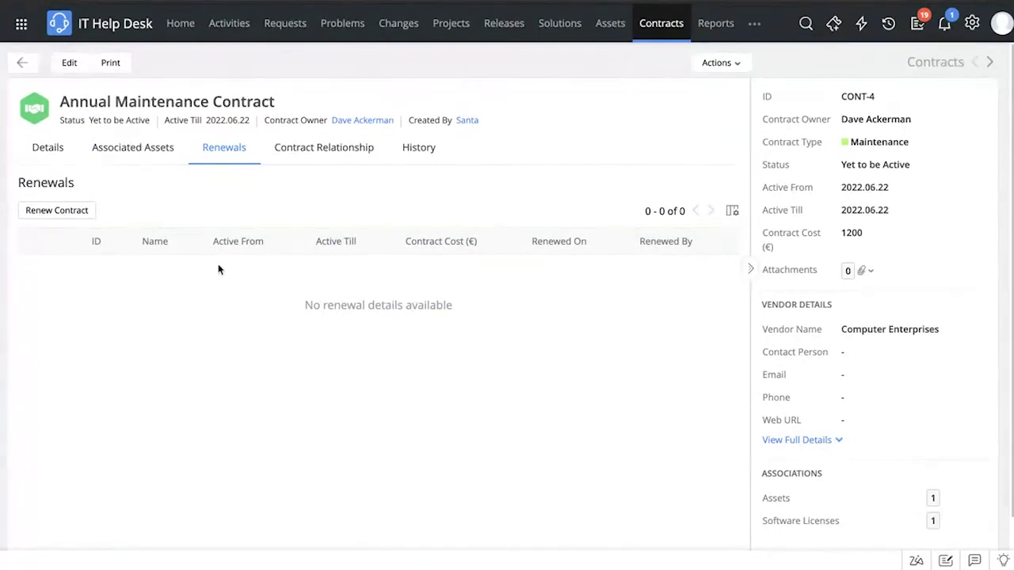
left_click(366, 161)
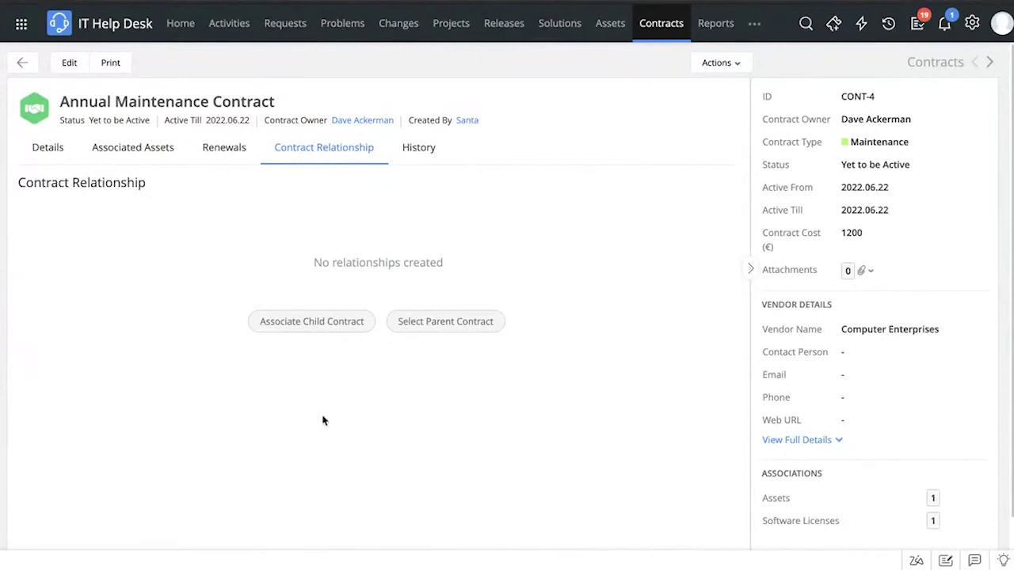
left_click(435, 147)
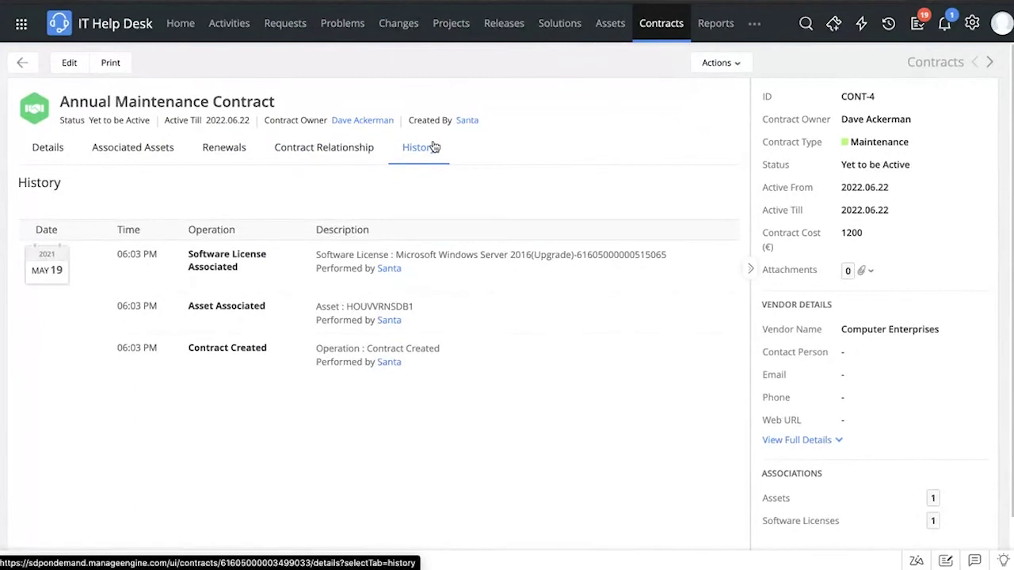
left_click(25, 63)
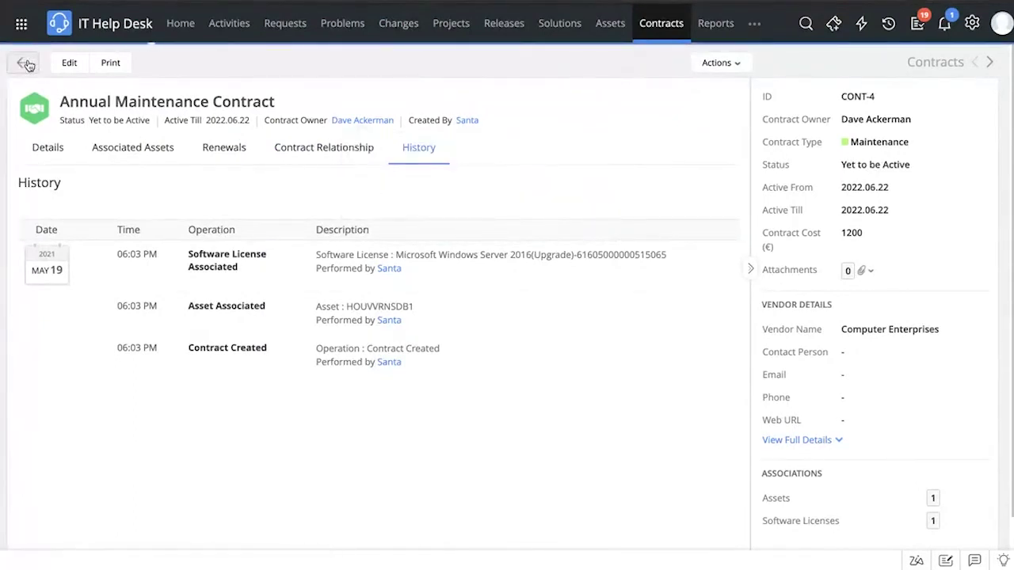
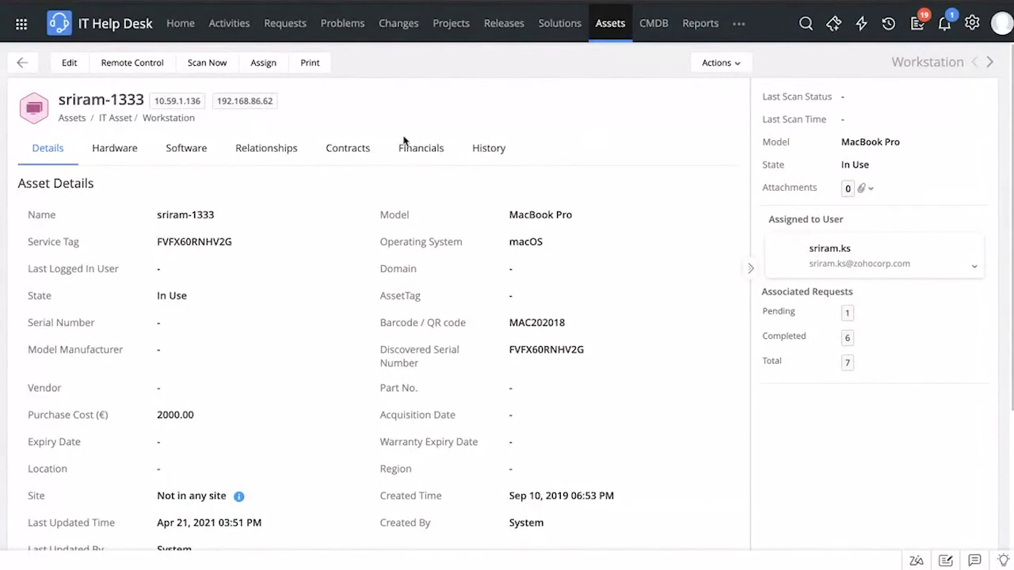
Examine the MacBook Pro workstation's relationships, including its assigned user, connected items and attached components and assets
left_click(274, 156)
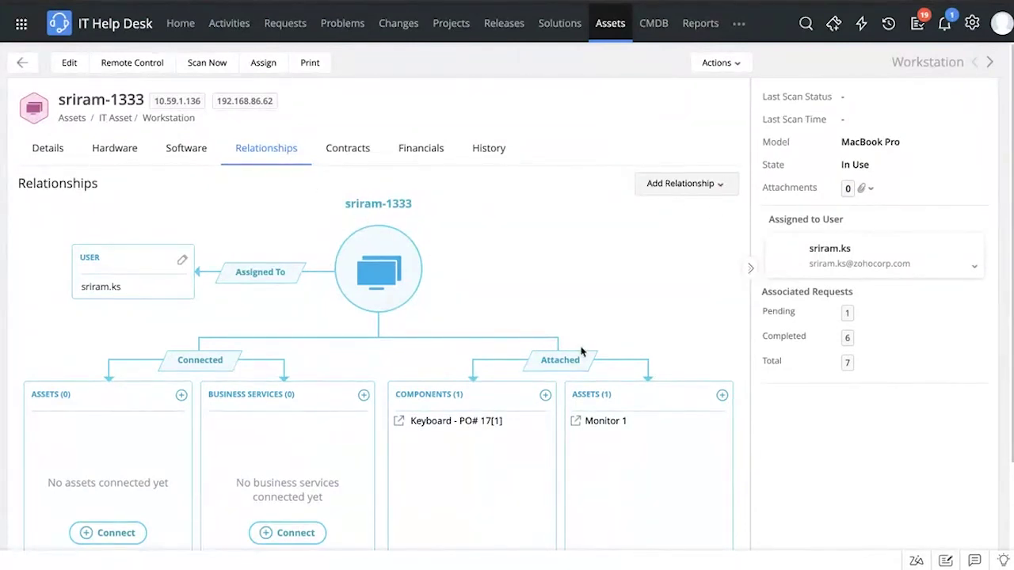
scroll(581, 352, "down", 1)
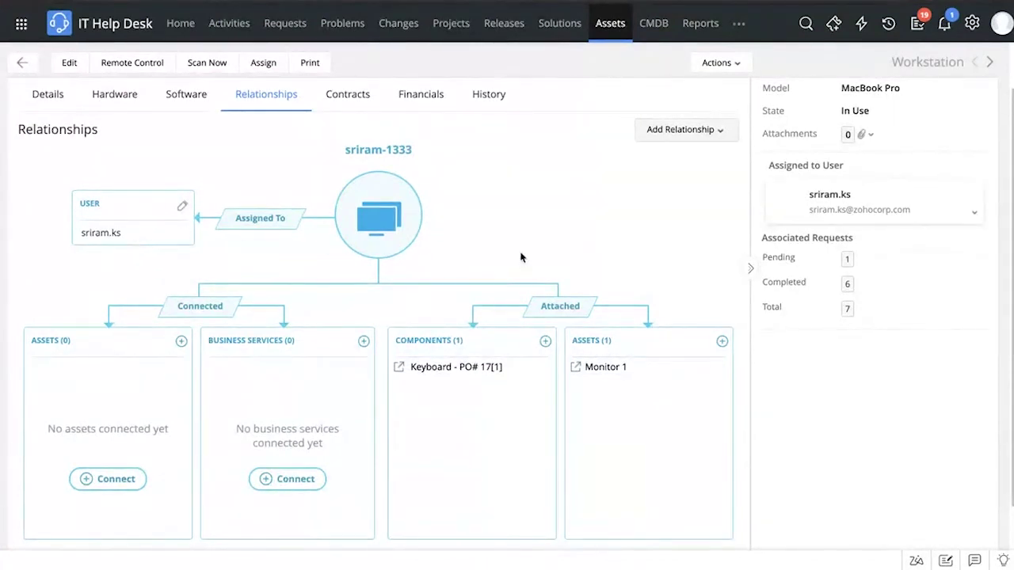
scroll(415, 199, "up", 1)
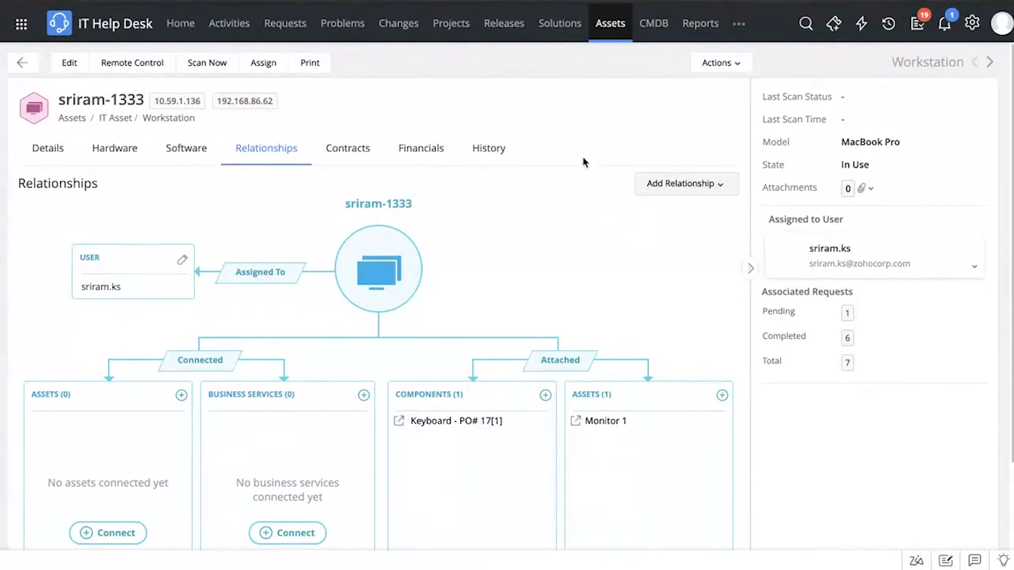
Browse the configuration item types in the CMDB, view the Building items and return to the business views
left_click(654, 24)
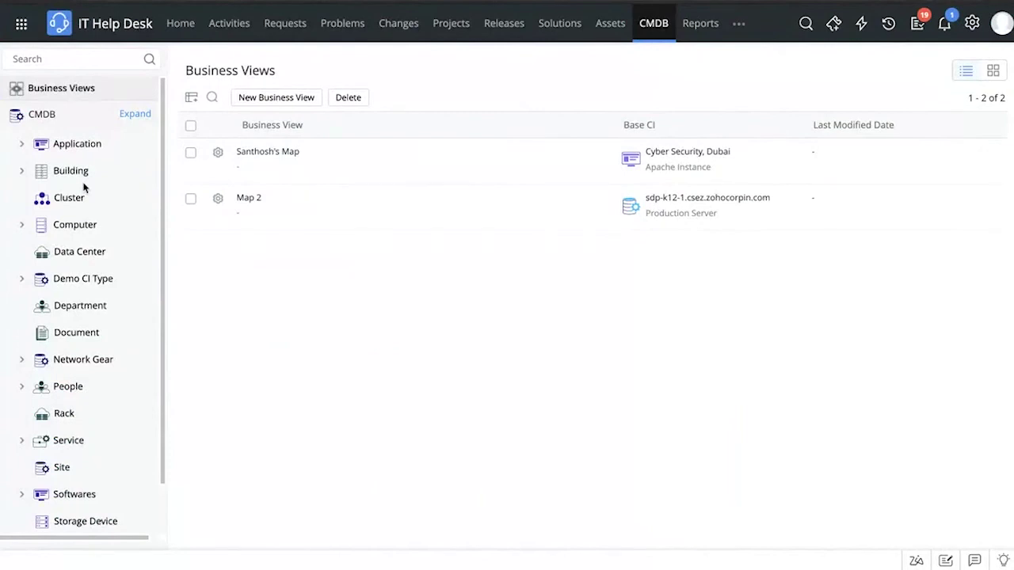
scroll(85, 187, "down", 1)
scroll(84, 188, "up", 1)
left_click(63, 171)
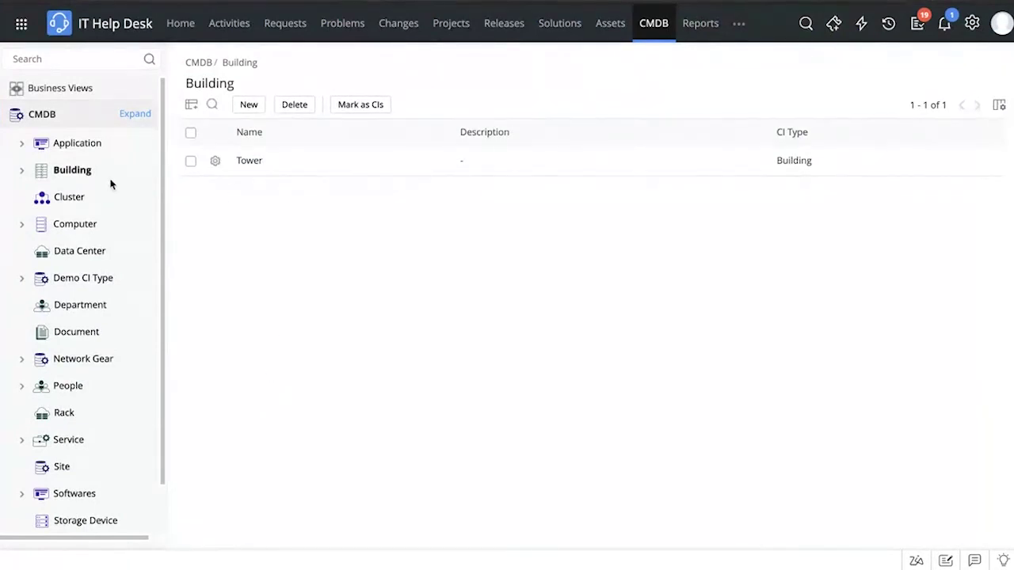
left_click(71, 89)
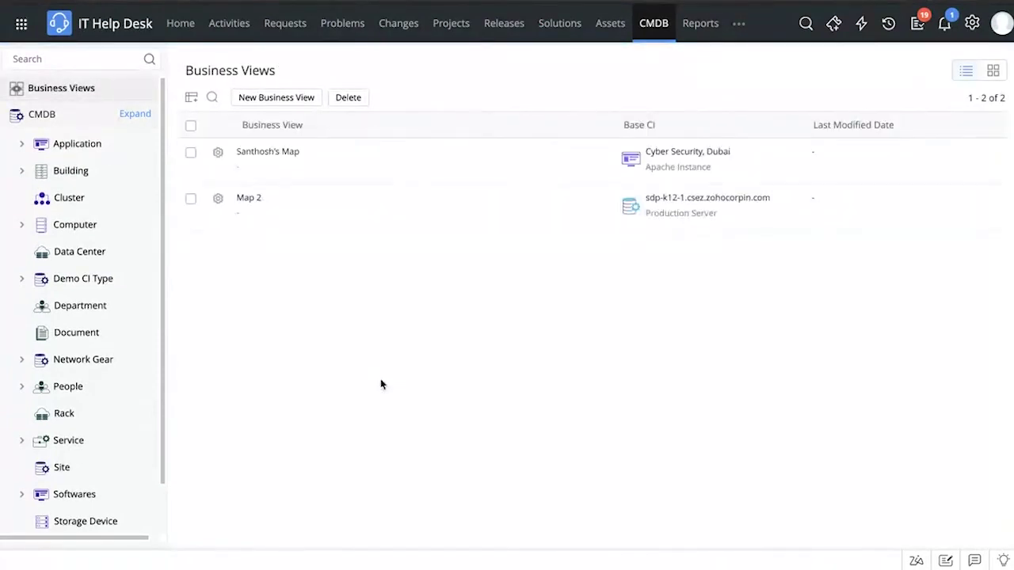
Examine the relationship map of the business view based on Cyber Security, Dubai, and close it
left_click(283, 156)
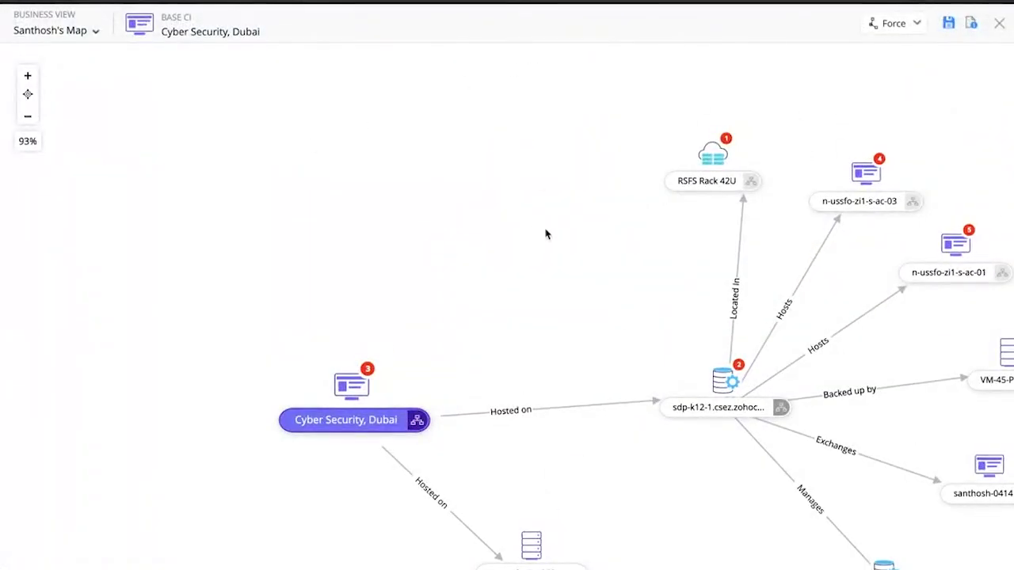
left_click_drag(546, 231, 437, 175)
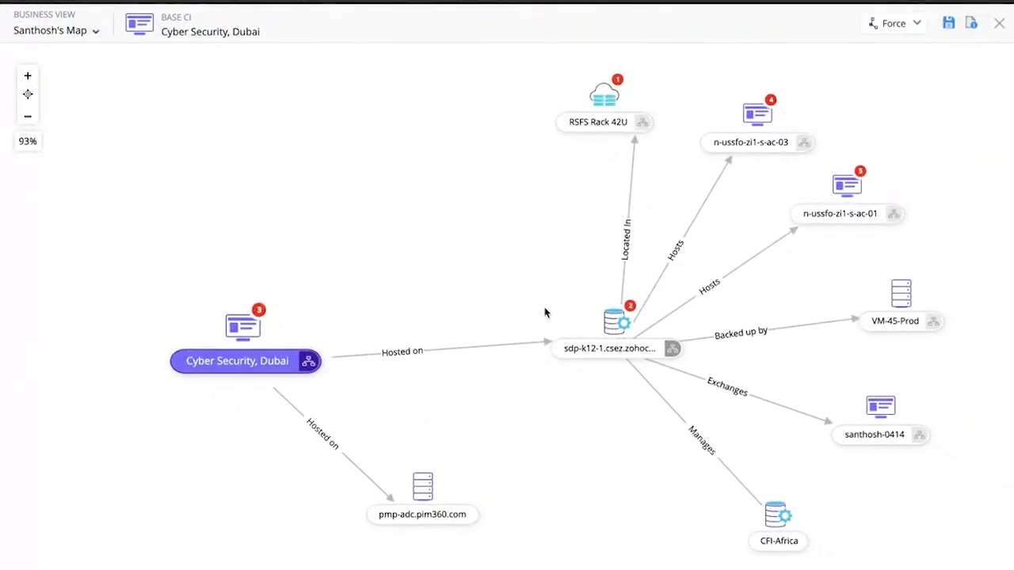
mouse_move(614, 116)
left_click(1001, 23)
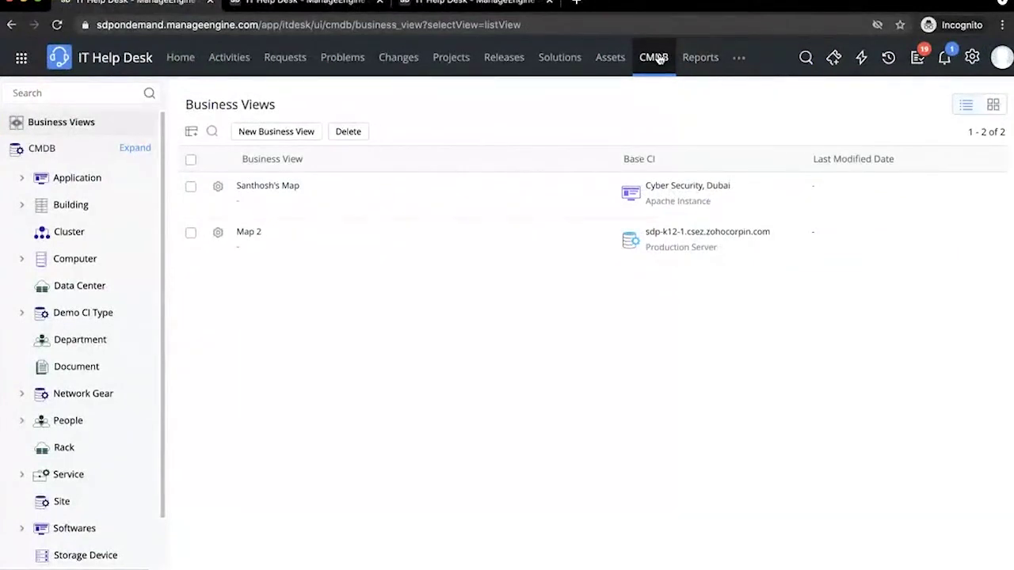
Go to the help desk setup and open the integrations settings under Apps & Add-ons
left_click(309, 7)
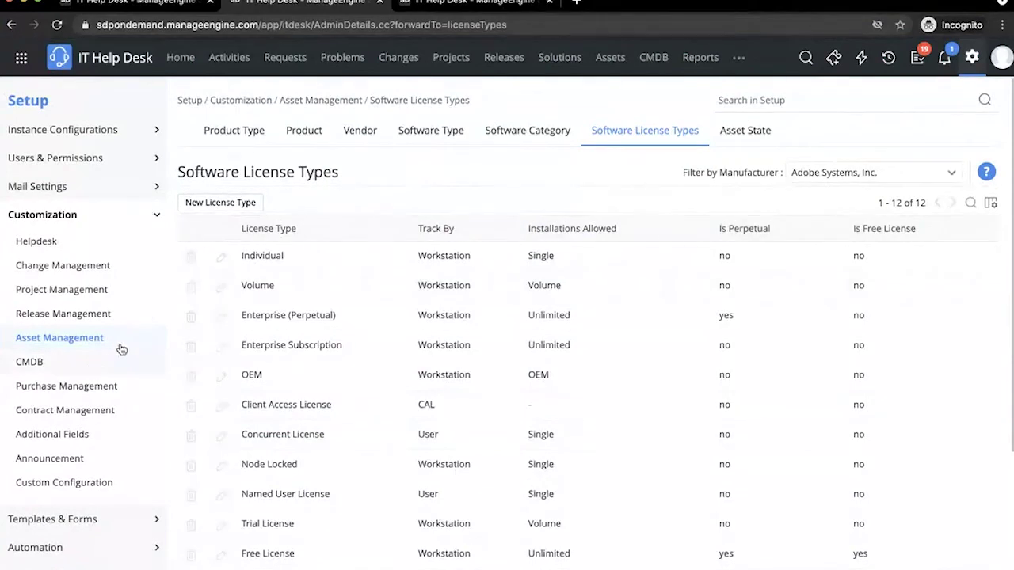
left_click(975, 66)
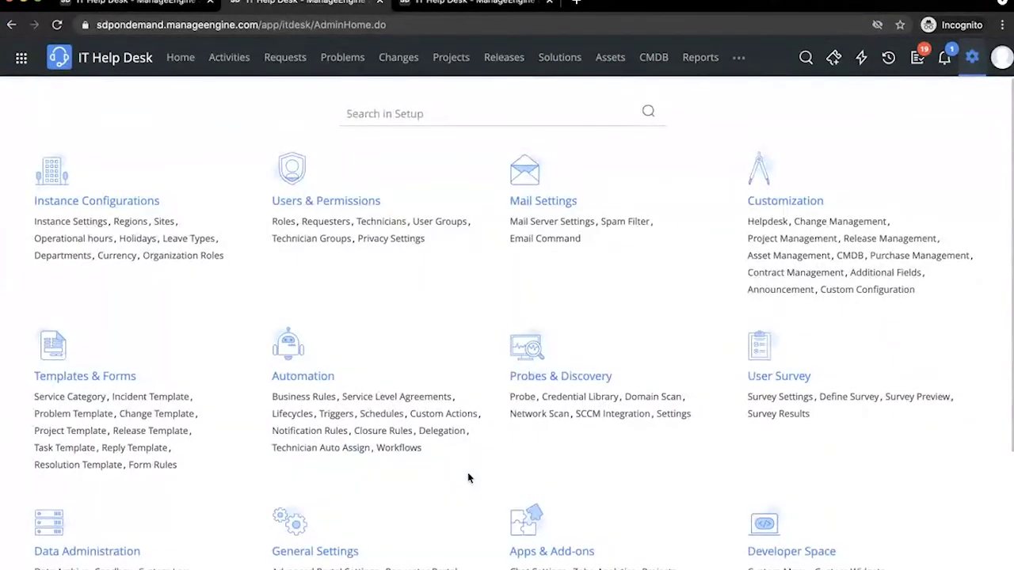
scroll(468, 472, "down", 3)
left_click(611, 418)
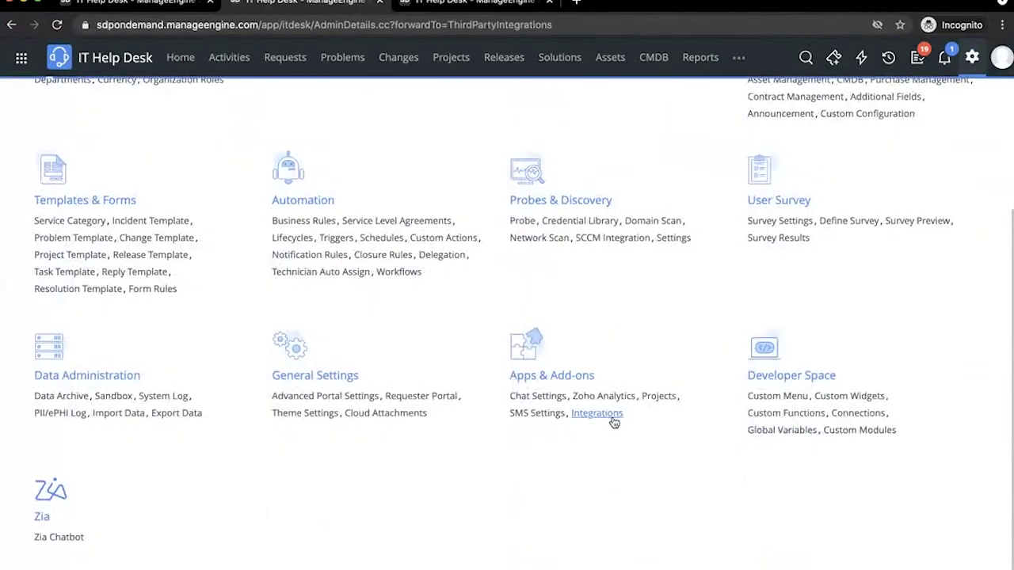
left_click(426, 134)
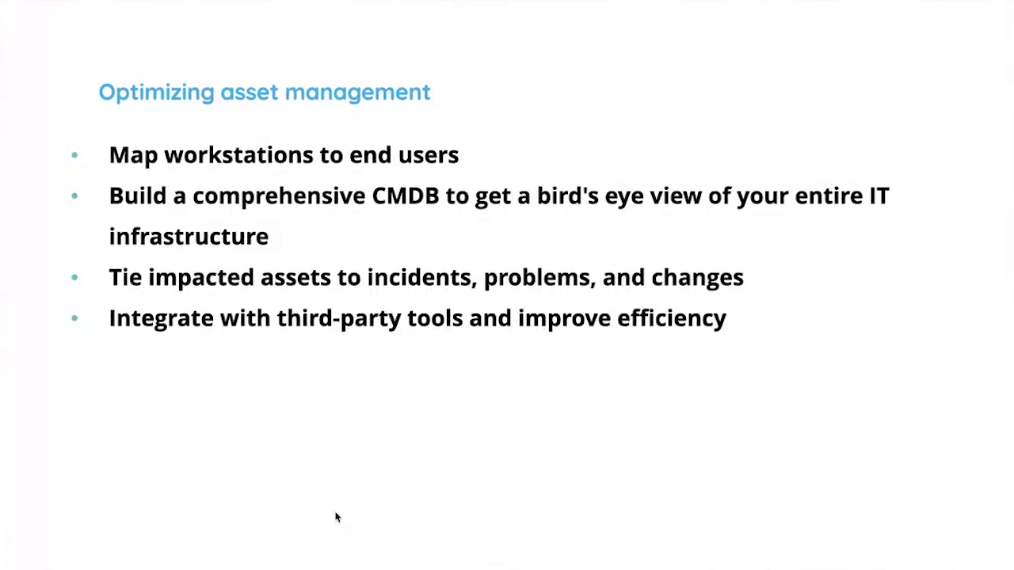
key("Right")
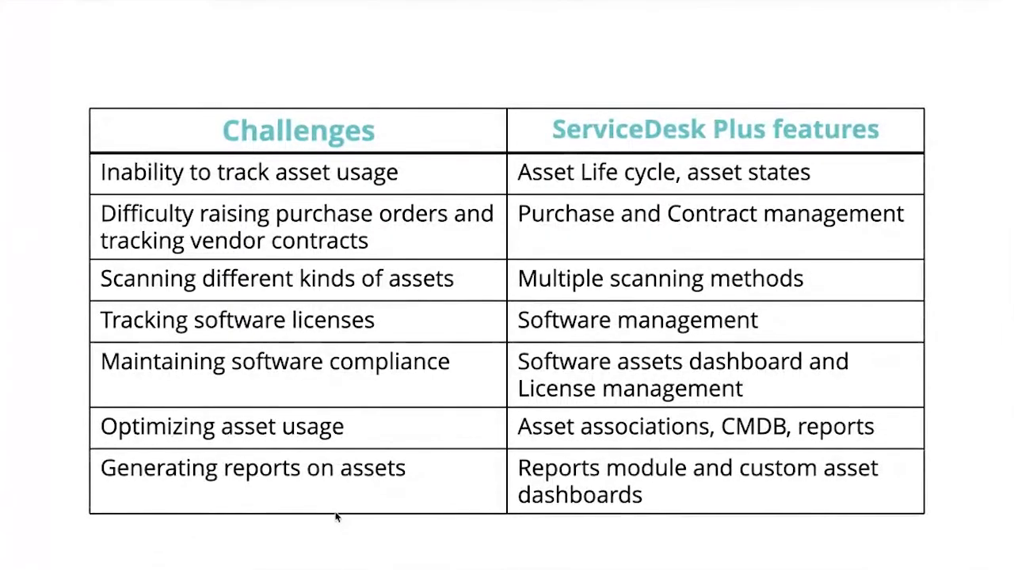